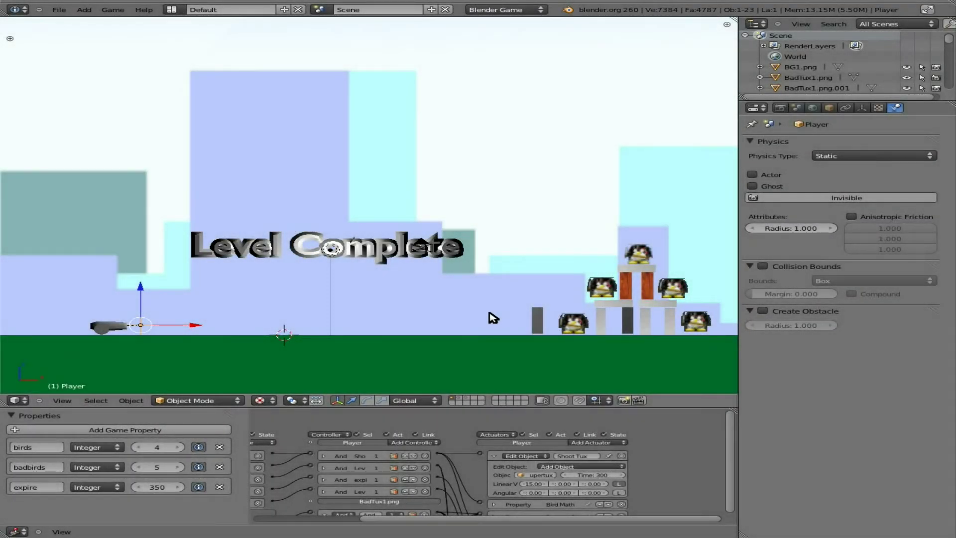
# - Play-test the level by firing two Tux birds at the penguin tower, then quit the game
pyautogui.press('p')
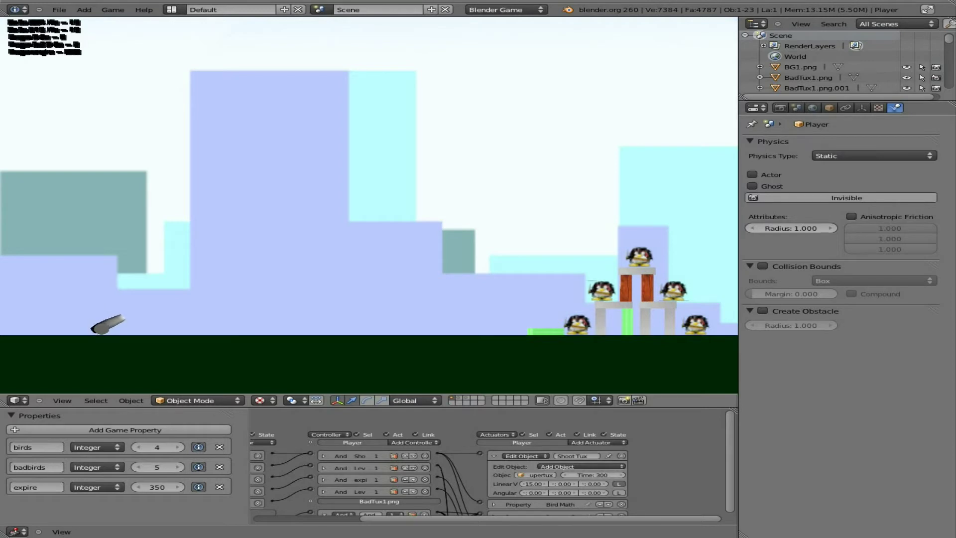
pyautogui.press('space')
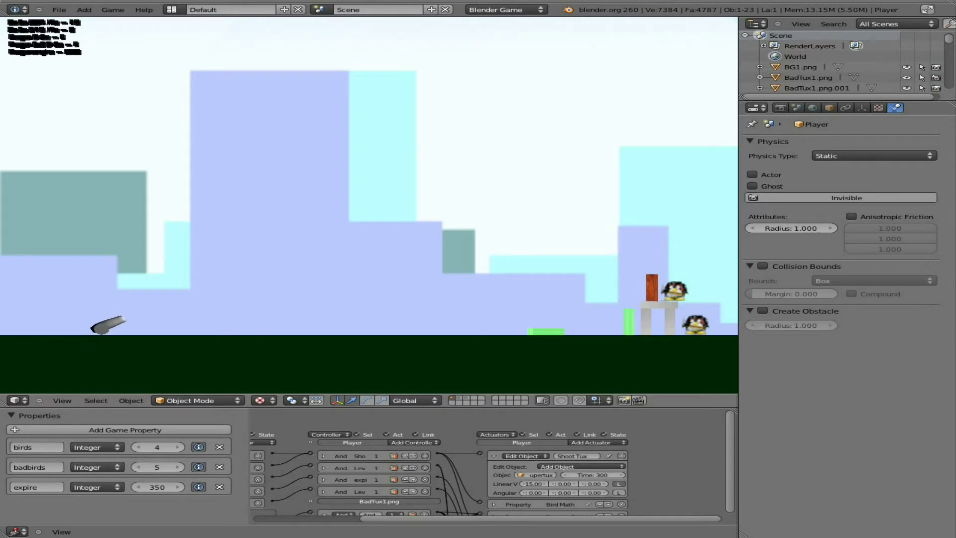
pyautogui.press('space')
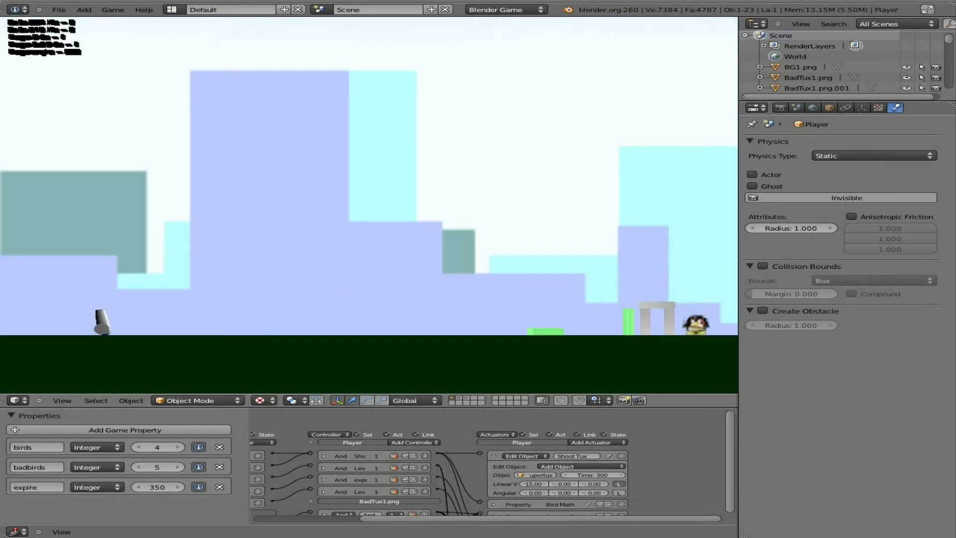
pyautogui.press('Escape')
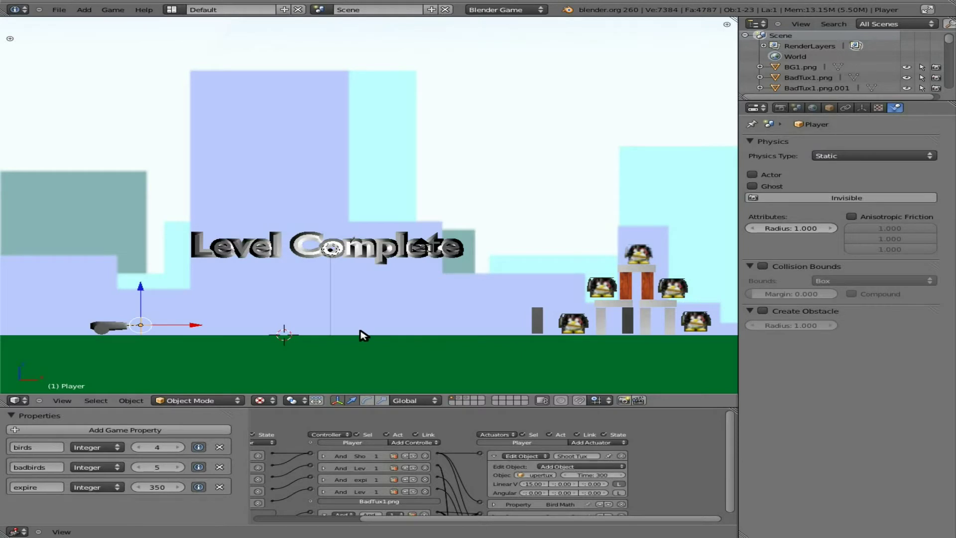
# - In wireframe view, add a cube, shrink it and stretch it vertically into a tall thin block
pyautogui.press('z')
pyautogui.press('space')
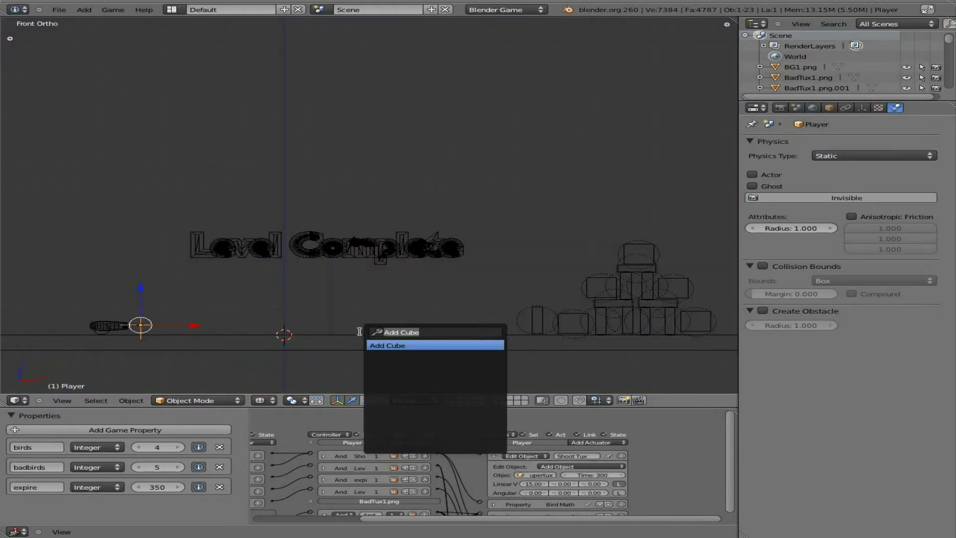
pyautogui.press('Return')
pyautogui.press('s')
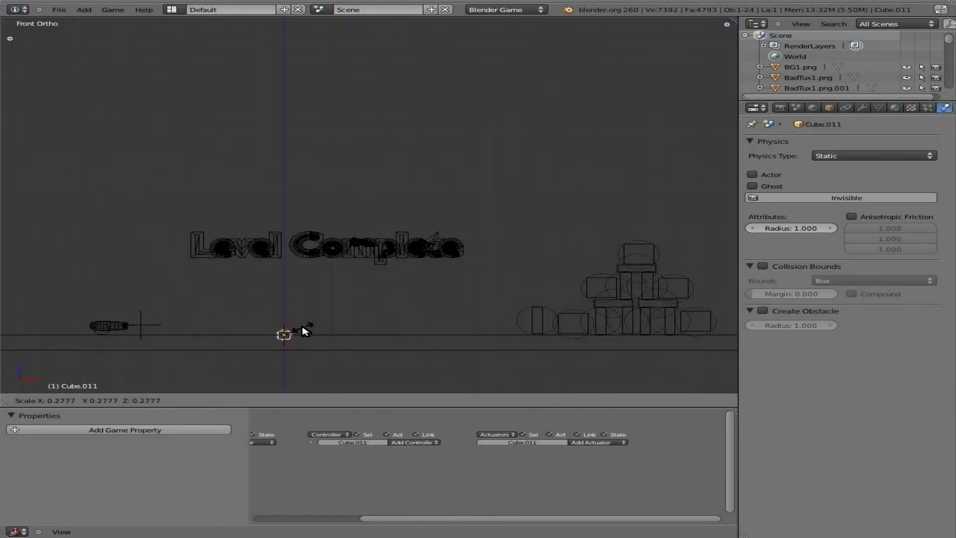
pyautogui.click(309, 332)
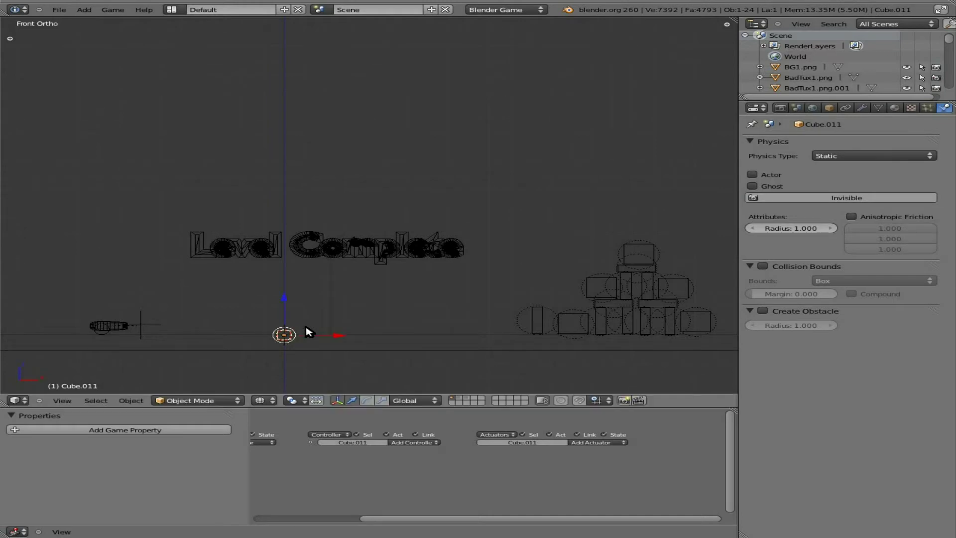
pyautogui.press('s')
pyautogui.press('z')
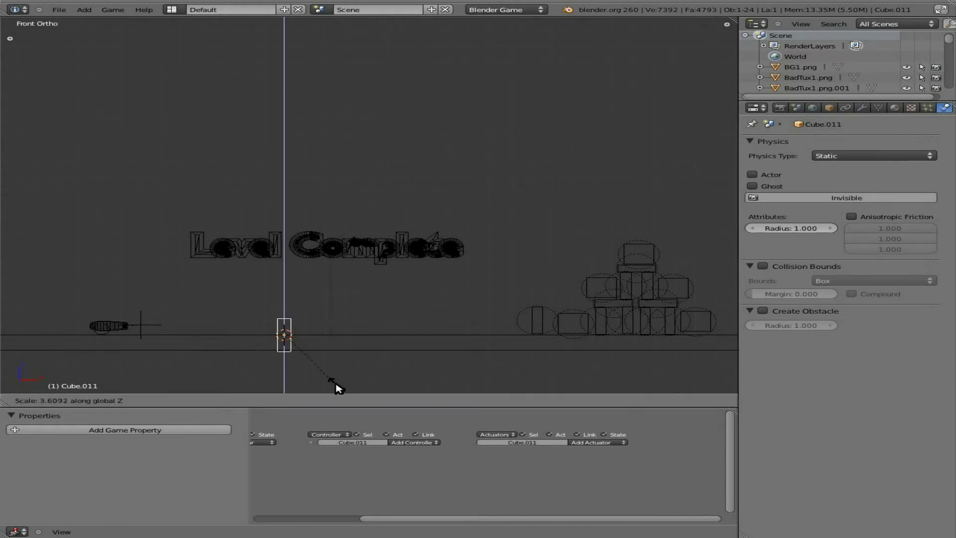
pyautogui.click(338, 388)
# - Place the block on the ground between cannon and tower and return to Textured shading
pyautogui.press('g')
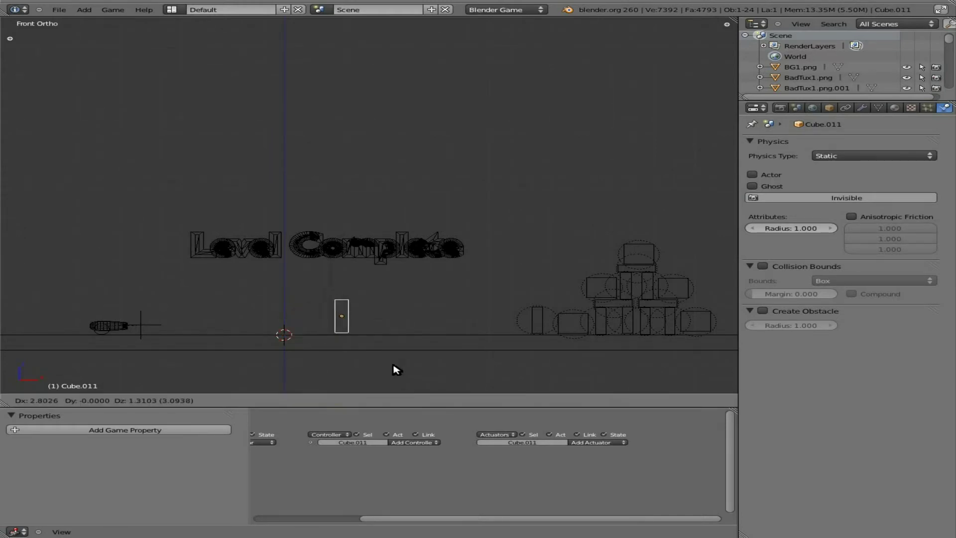
pyautogui.click(396, 370)
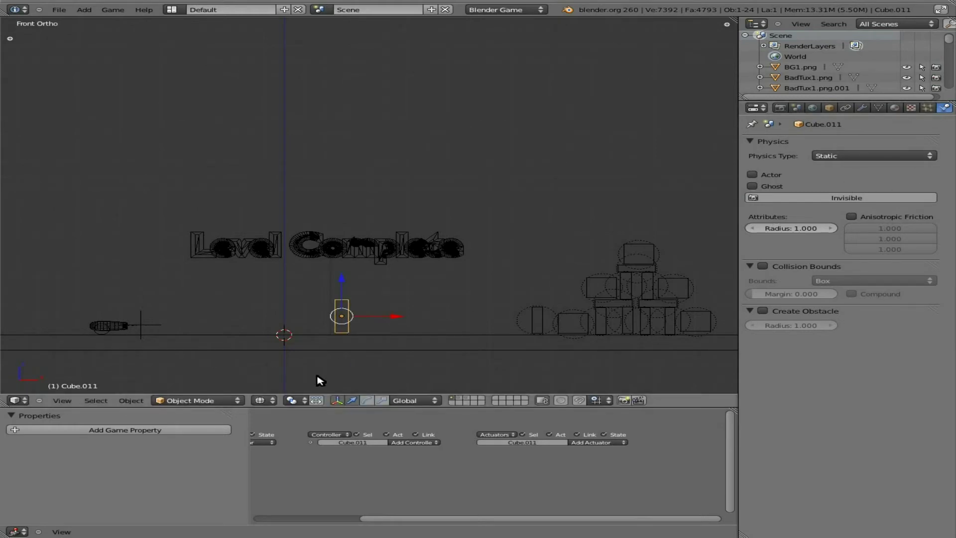
pyautogui.click(266, 396)
pyautogui.click(289, 354)
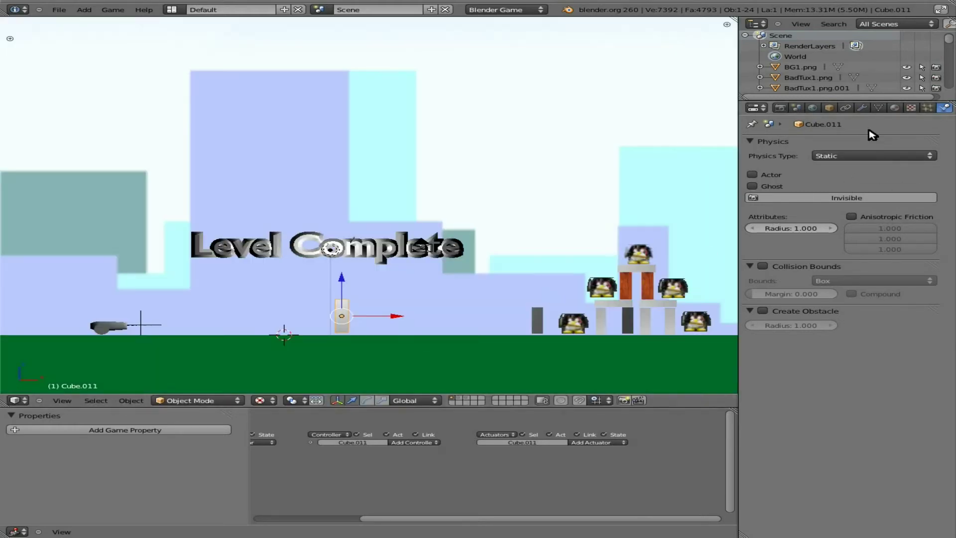
# - Give the block a new material with a new Image or Movie texture
pyautogui.click(895, 108)
pyautogui.click(828, 176)
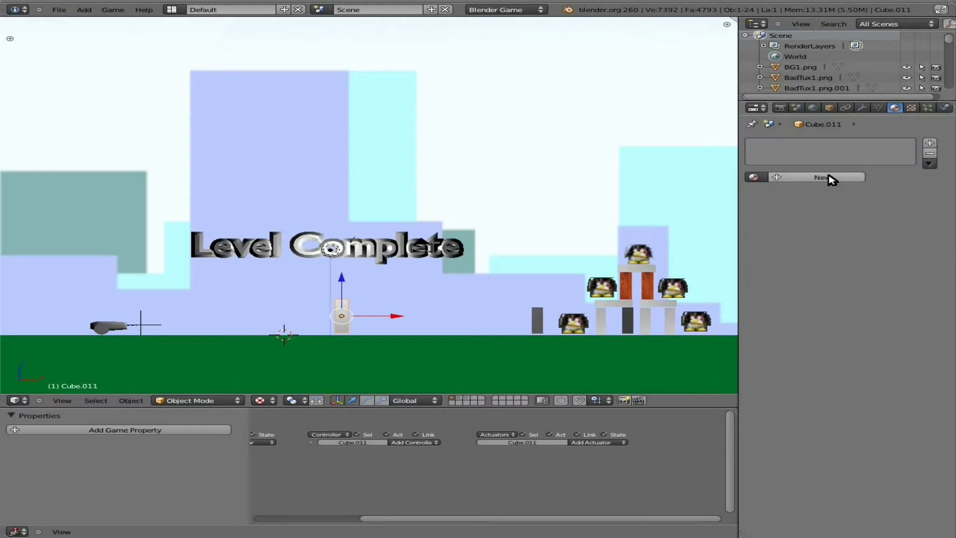
pyautogui.click(911, 108)
pyautogui.click(827, 218)
pyautogui.click(828, 231)
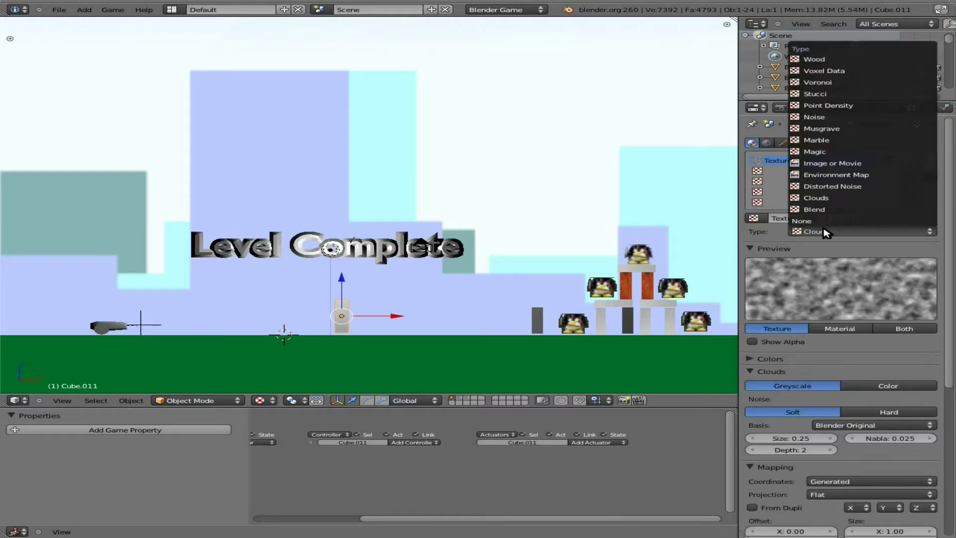
pyautogui.click(827, 163)
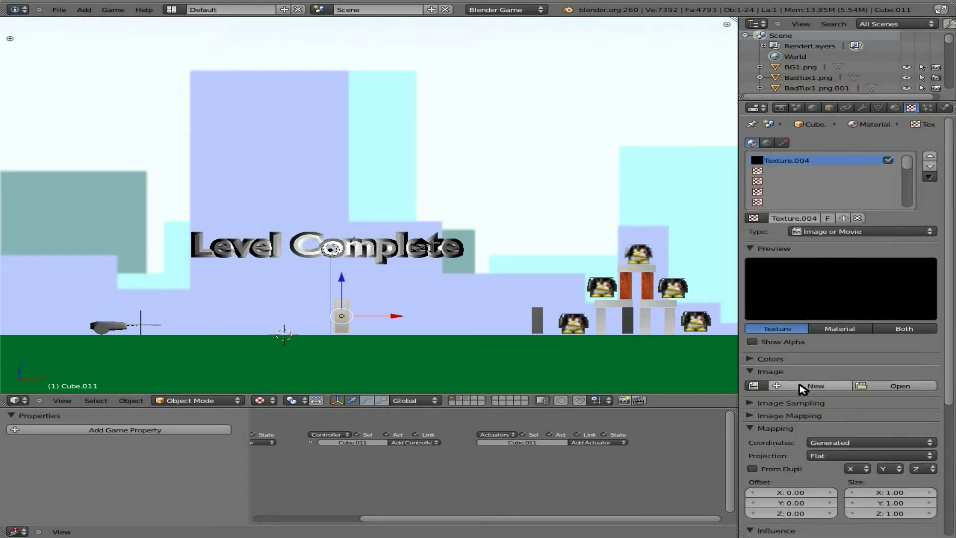
# - Load red_kryptonite.png from the images folder into the texture and pack it into the blend file
pyautogui.click(891, 386)
pyautogui.click(207, 71)
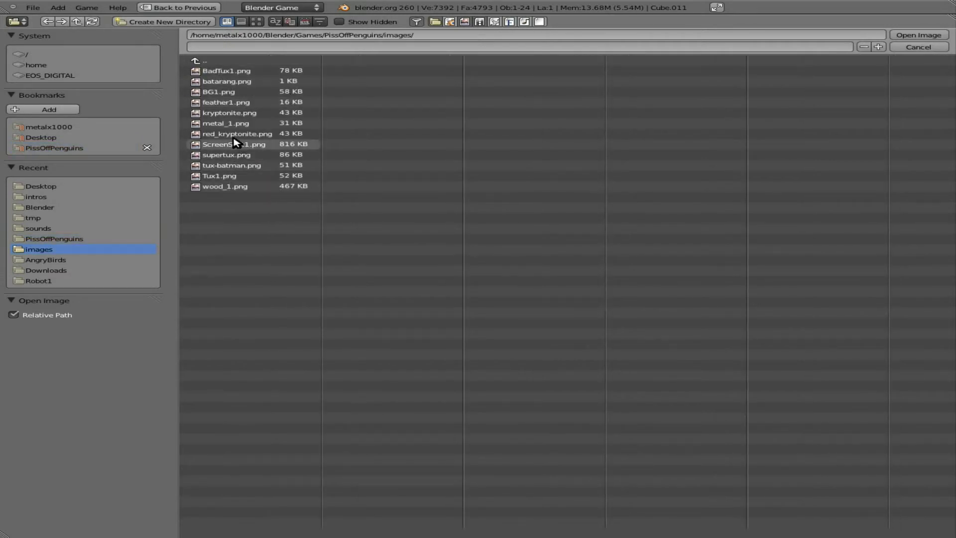
pyautogui.click(214, 135)
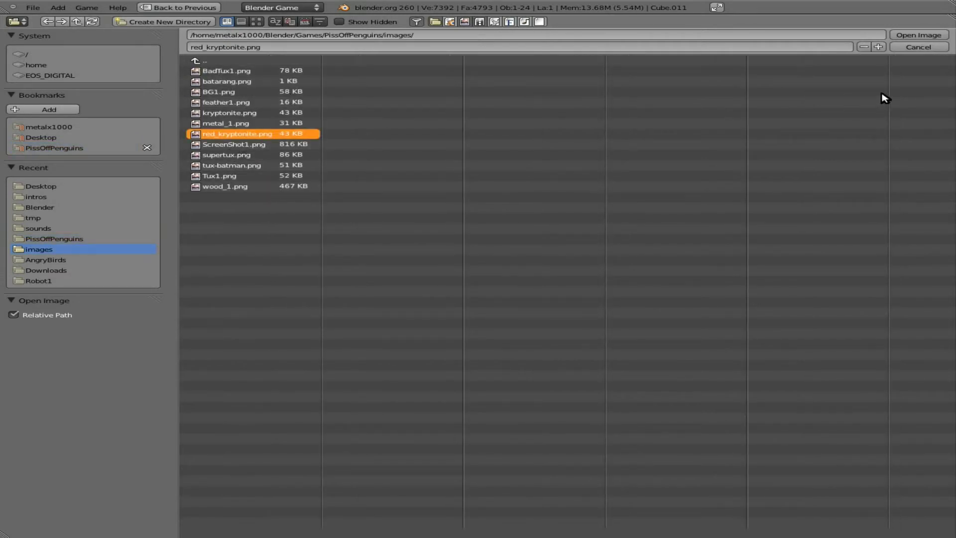
pyautogui.click(916, 35)
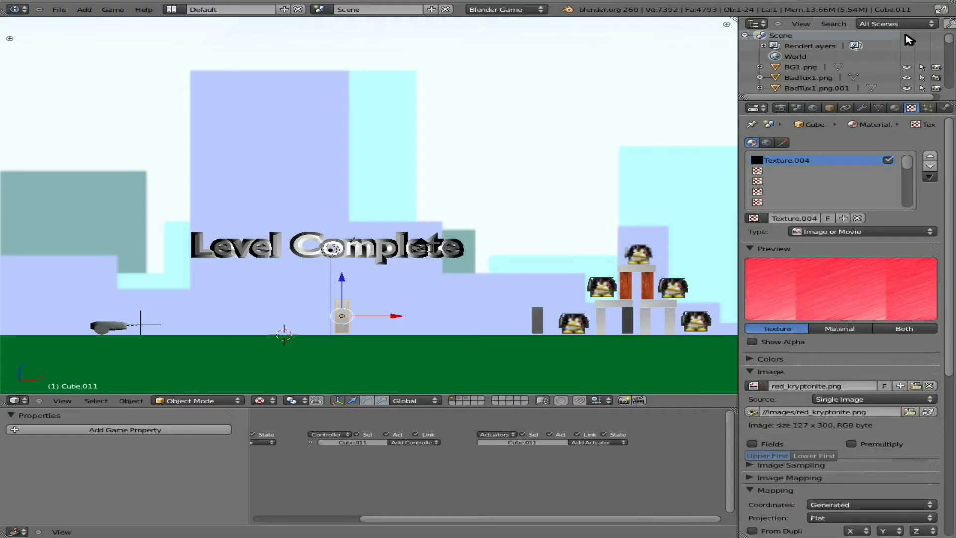
pyautogui.click(753, 413)
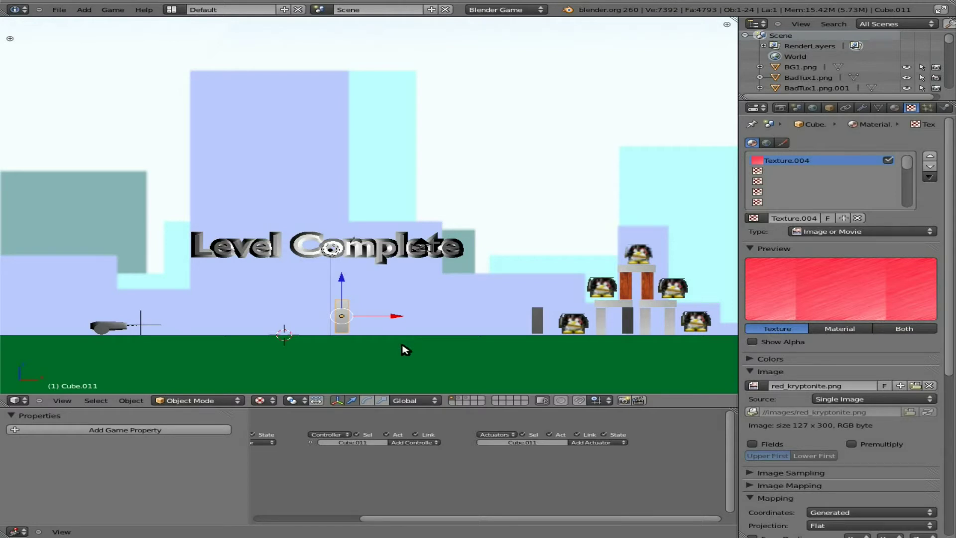
pyautogui.click(895, 108)
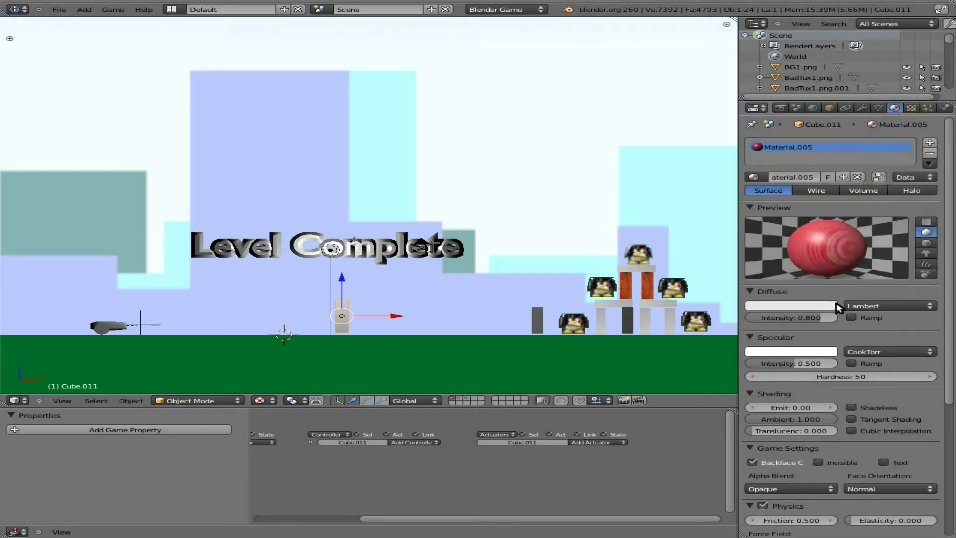
# - Set the block's diffuse colour to red and the dark tower post's diffuse colour to green
pyautogui.click(806, 306)
pyautogui.click(771, 249)
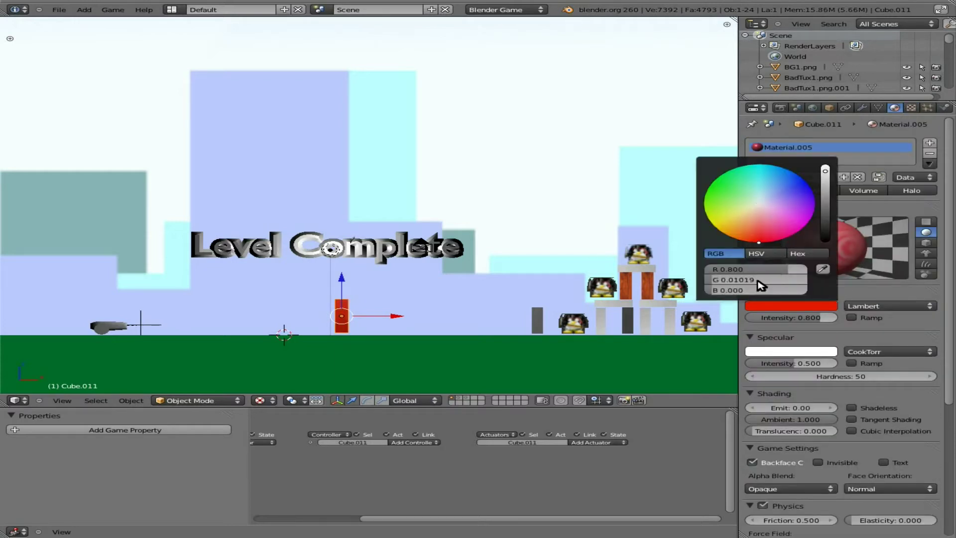
pyautogui.rightClick(630, 327)
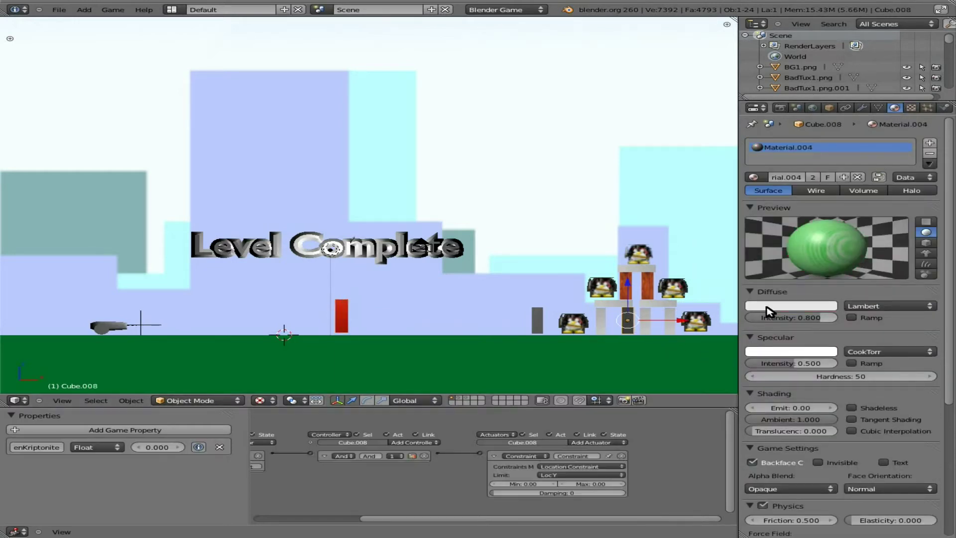
pyautogui.click(769, 305)
pyautogui.click(711, 185)
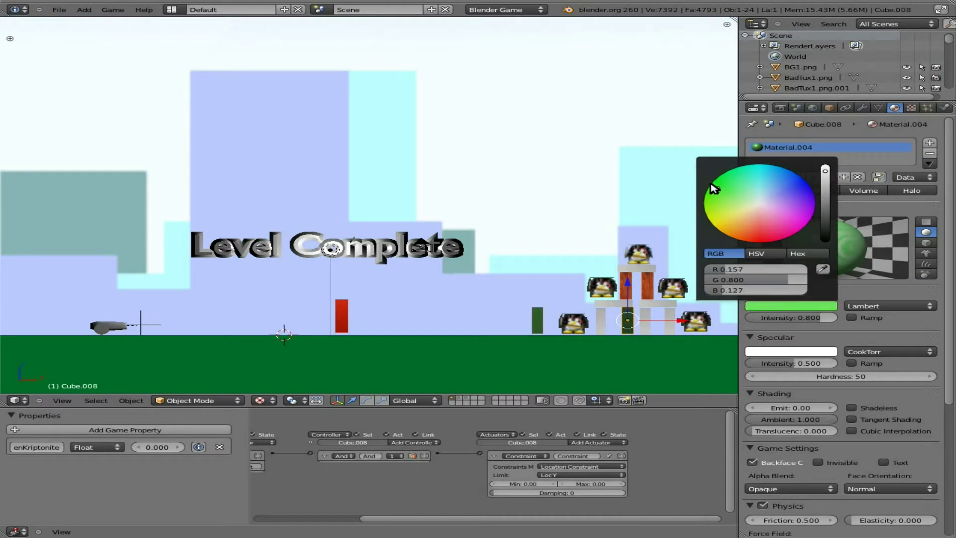
# - Make both the green post material and the red block material shadeless
pyautogui.rightClick(539, 328)
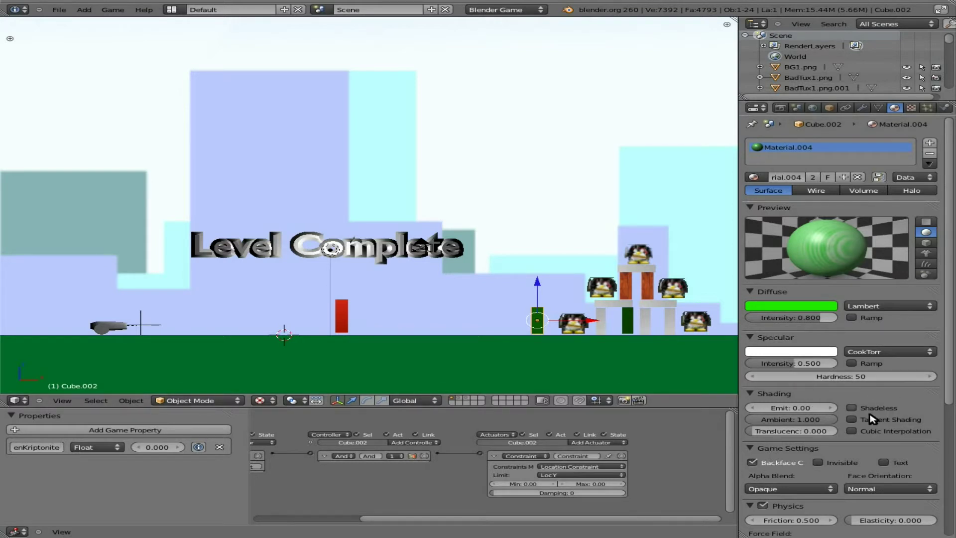
pyautogui.click(852, 408)
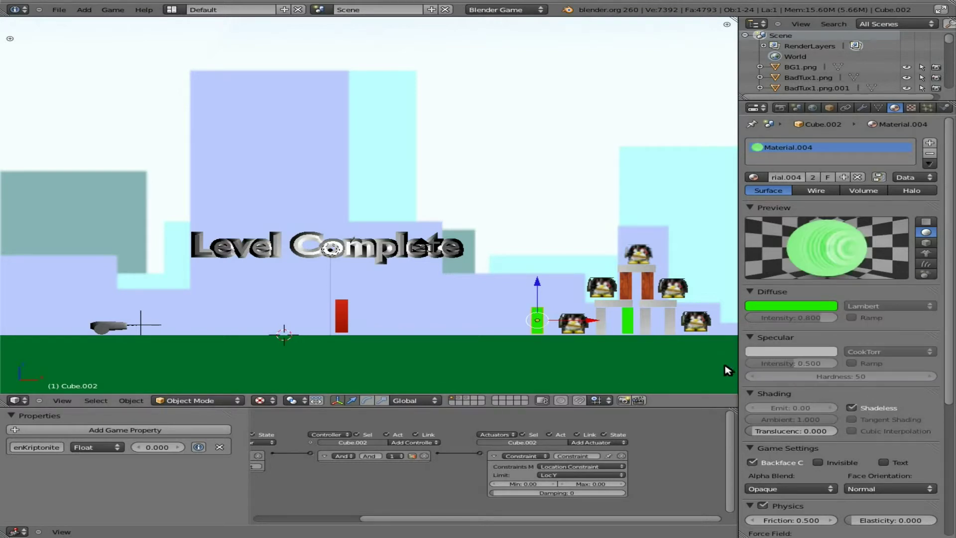
pyautogui.rightClick(342, 315)
pyautogui.click(851, 407)
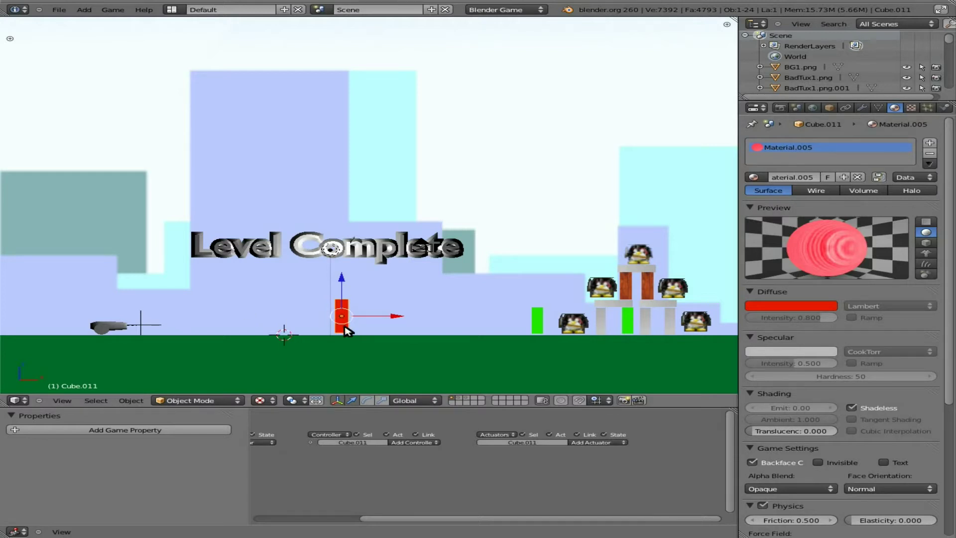
# - Make Cube.011 a Rigid Body with collision bounds enabled
pyautogui.click(945, 108)
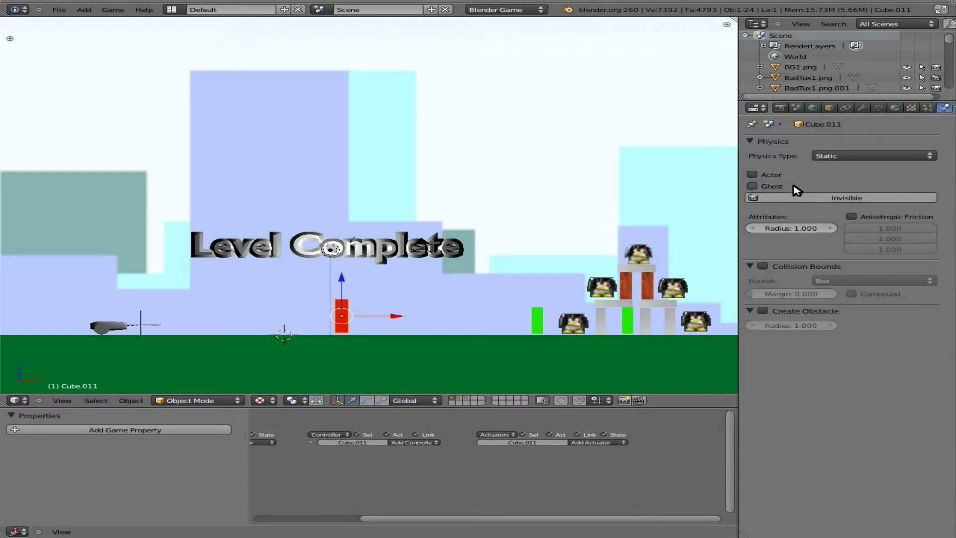
pyautogui.click(862, 156)
pyautogui.click(846, 109)
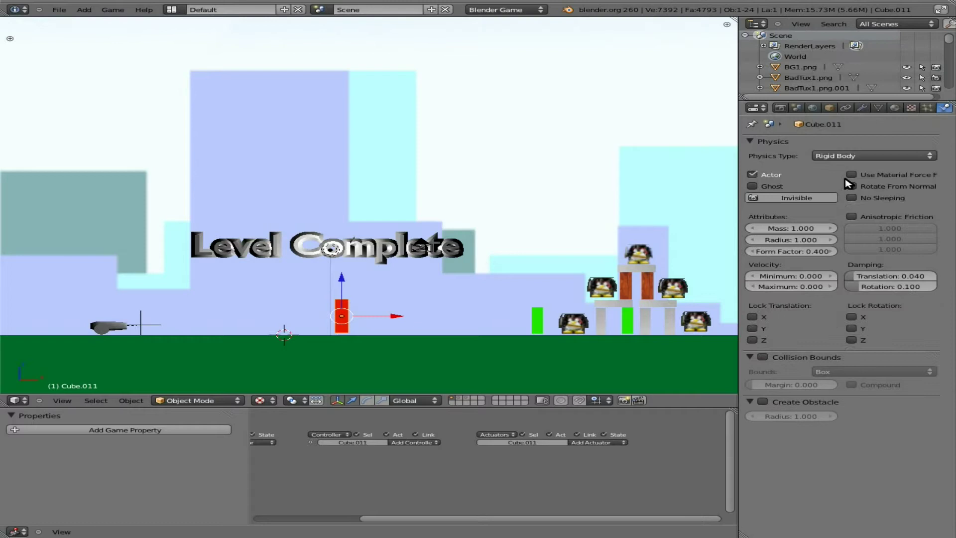
pyautogui.click(763, 357)
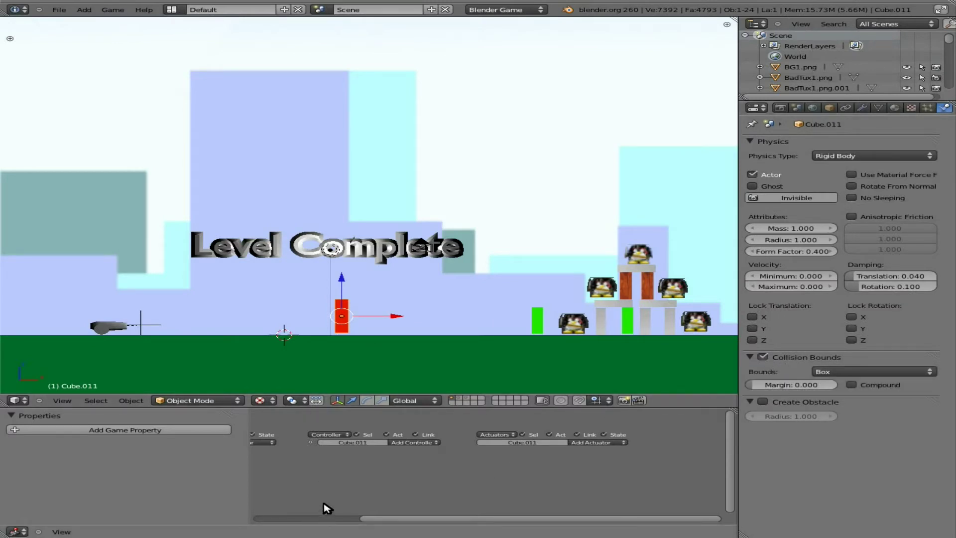
# - Add a Float game property named RedK to Cube.011
pyautogui.keyDown('ctrl'); pyautogui.hscroll(-5, 324, 492); pyautogui.keyUp('ctrl')
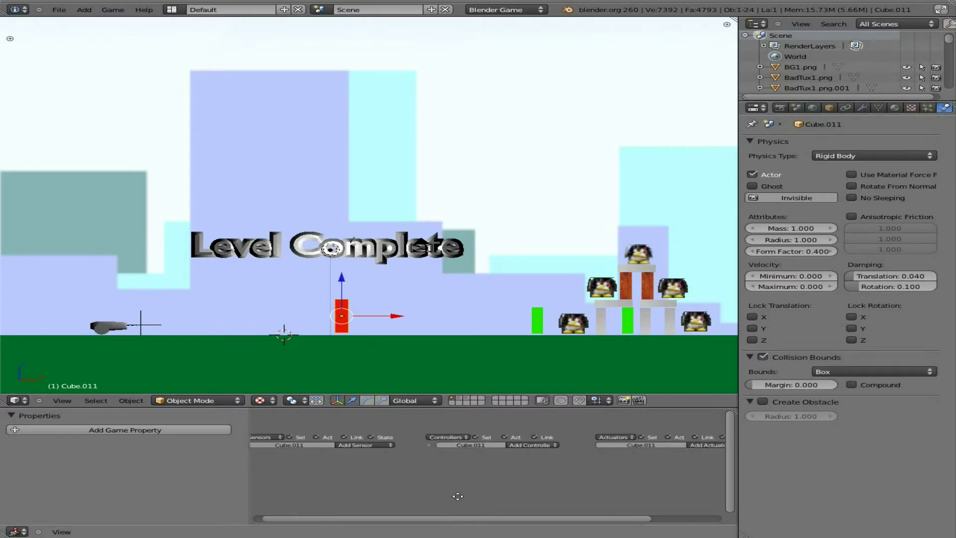
pyautogui.click(203, 433)
pyautogui.click(47, 447)
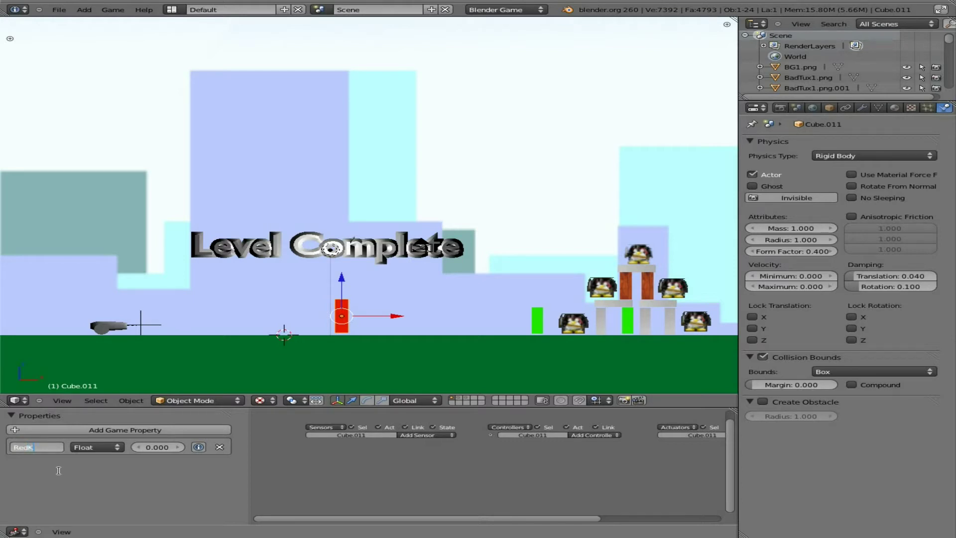
pyautogui.press('Return')
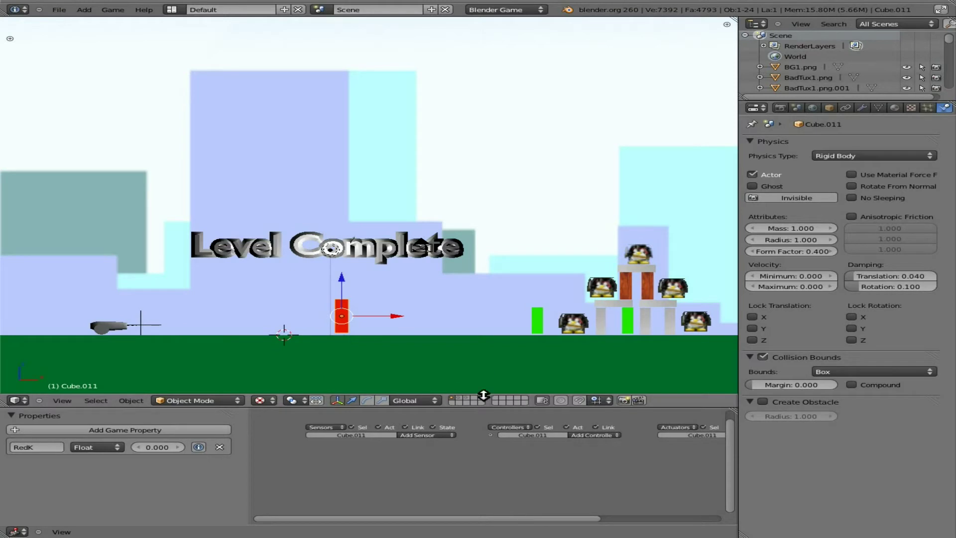
# - Switch to the penguin layer, select supertux and pan its logic bricks into view
pyautogui.click(460, 399)
pyautogui.rightClick(323, 249)
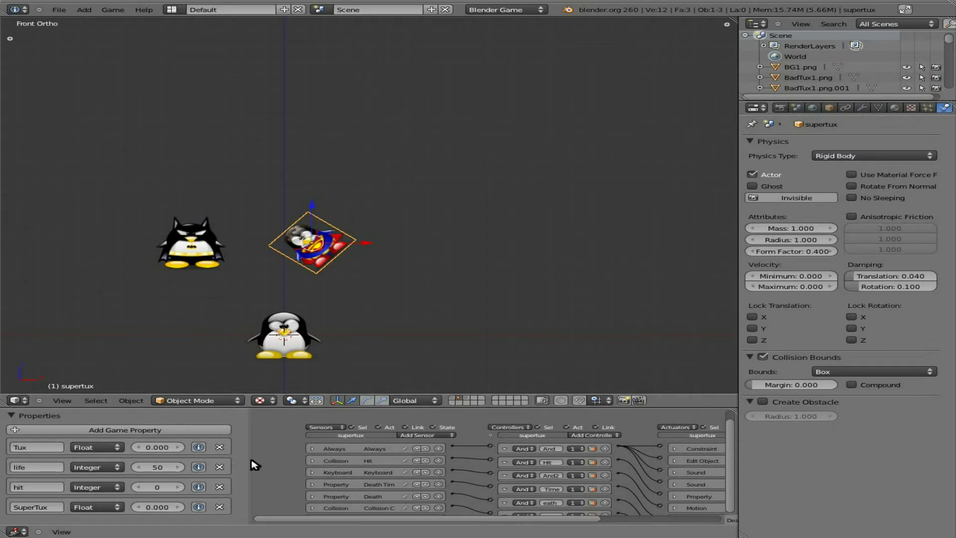
pyautogui.moveTo(273, 474); pyautogui.dragTo(258, 433, button='middle')
# - Add a Collision sensor named RedK that detects the RedK property
pyautogui.hotkey('ctrl', 'Up')
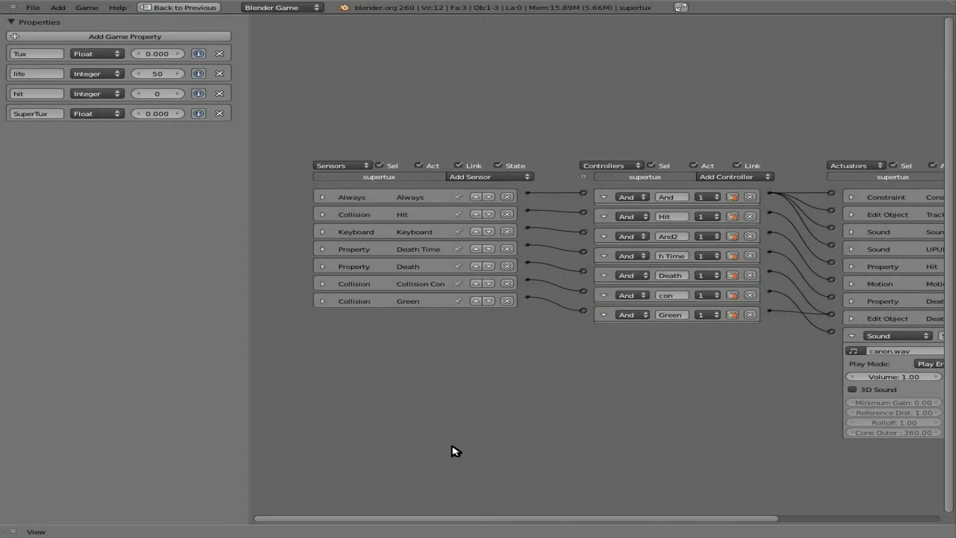
pyautogui.click(481, 178)
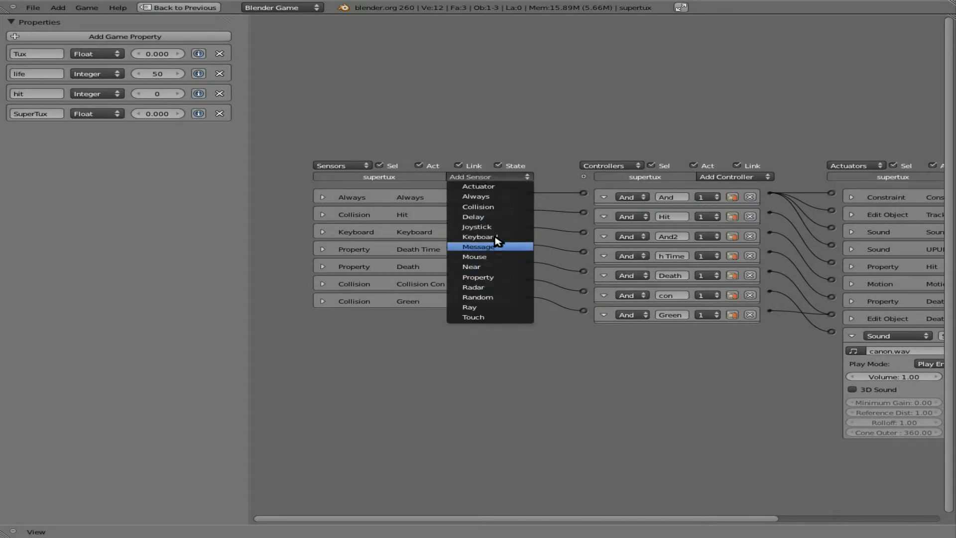
pyautogui.click(494, 207)
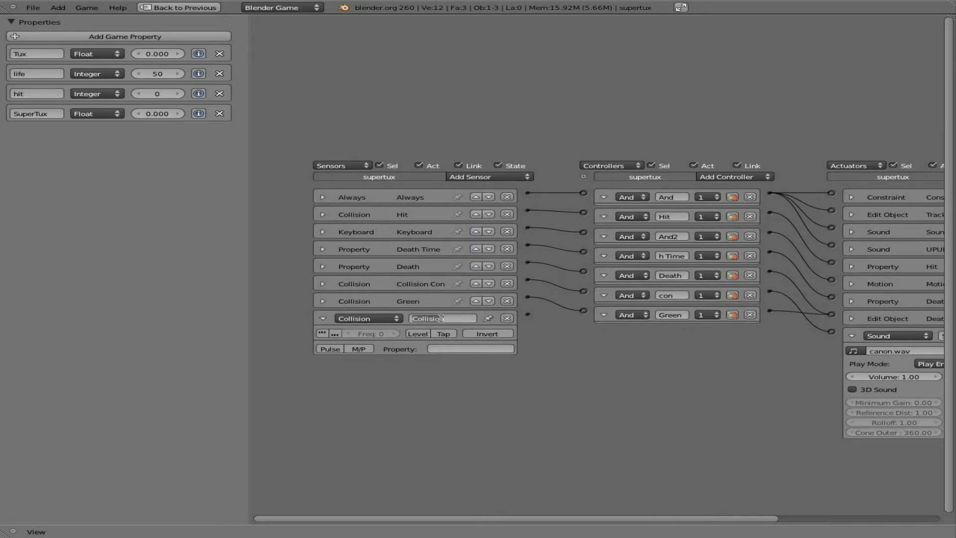
pyautogui.write('RedK')
pyautogui.press('Return')
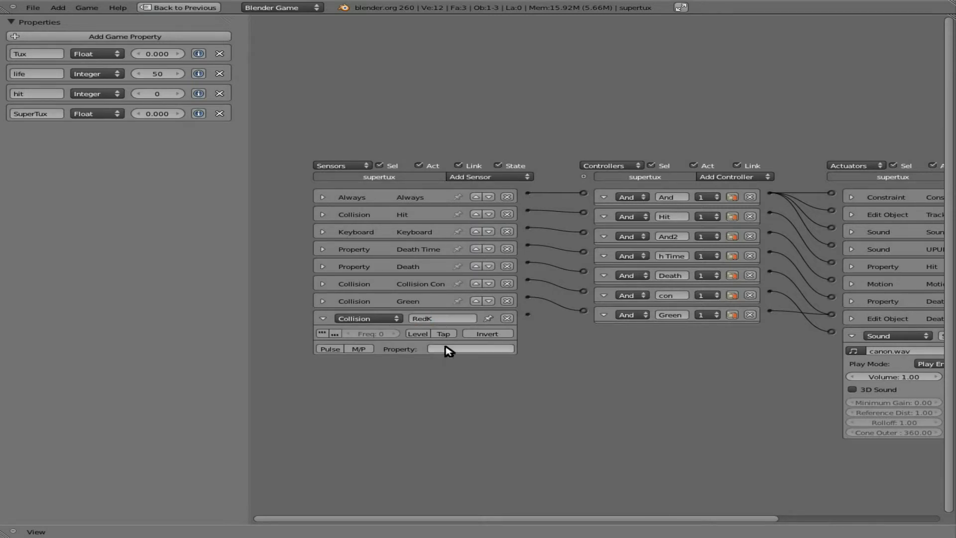
pyautogui.click(449, 350)
pyautogui.press('Return')
# - Add an And controller named RedK and wire the RedK sensor to it
pyautogui.moveTo(725, 380); pyautogui.dragTo(572, 435, button='middle')
pyautogui.click(578, 232)
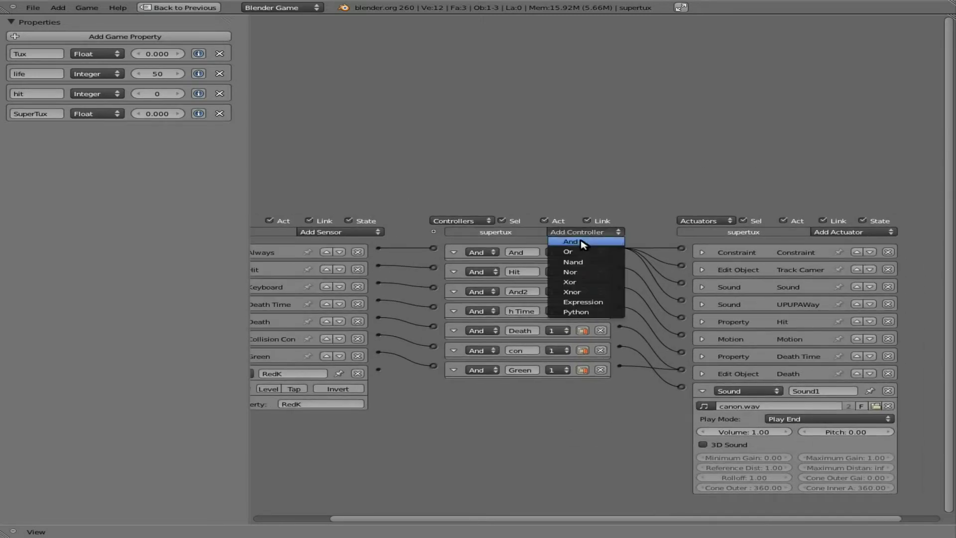
pyautogui.click(583, 242)
pyautogui.moveTo(378, 369); pyautogui.dragTo(434, 386)
pyautogui.click(516, 390)
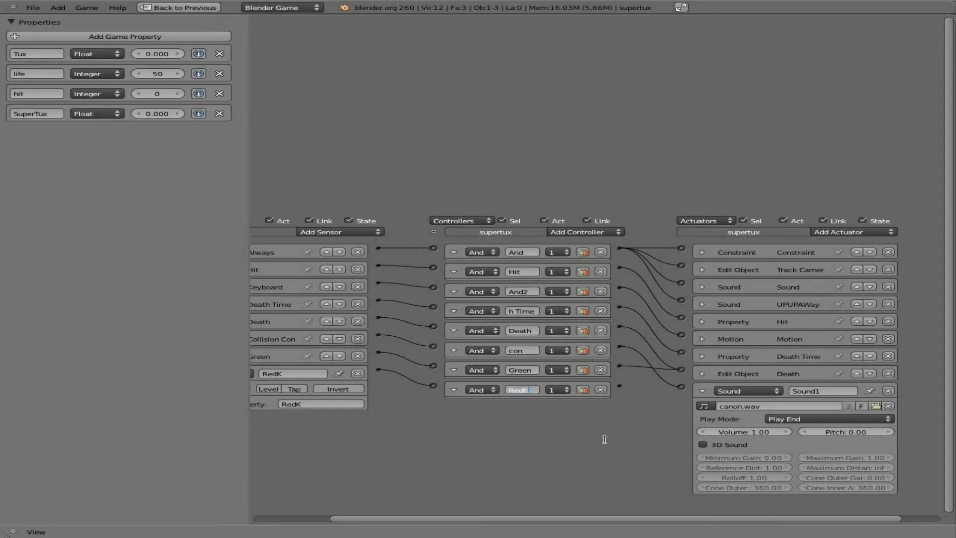
pyautogui.press('Return')
pyautogui.moveTo(619, 438); pyautogui.dragTo(531, 435, button='middle')
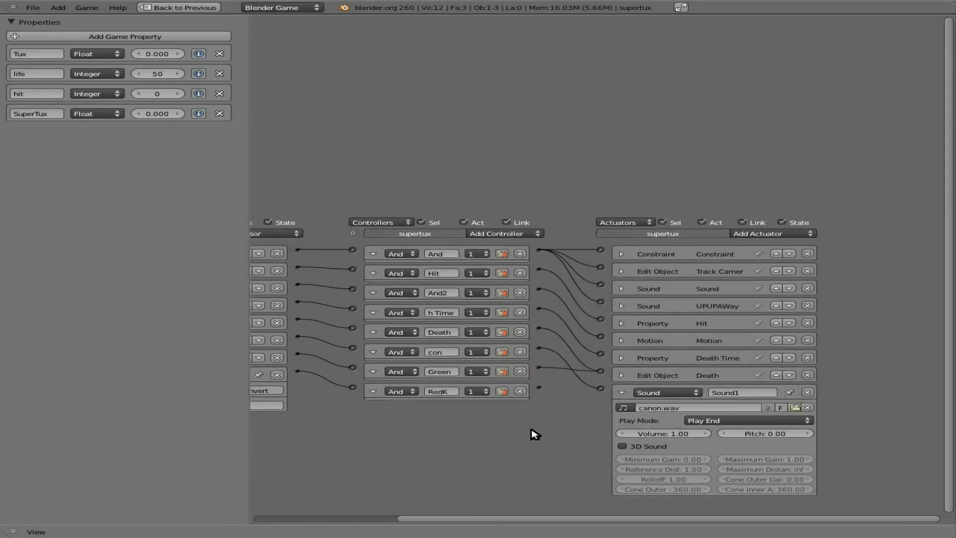
# - Add an Edit Object actuator named BadTux that adds BadTux1.png, linked from the RedK controller
pyautogui.click(621, 392)
pyautogui.click(767, 235)
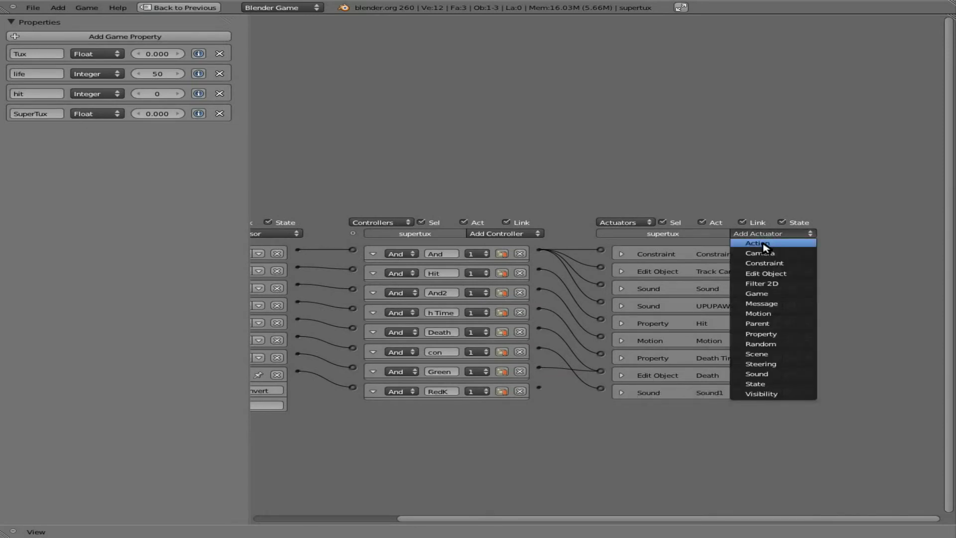
pyautogui.click(772, 275)
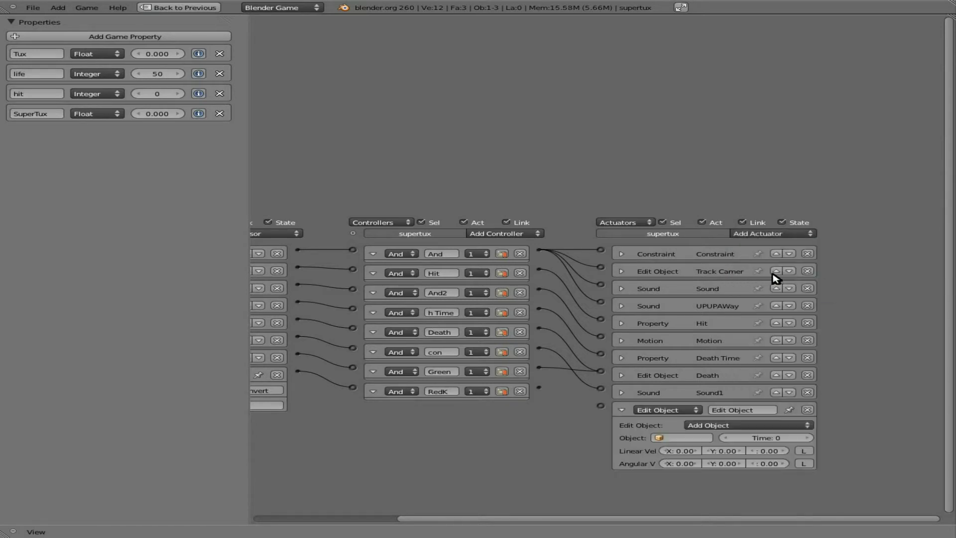
pyautogui.click(667, 410)
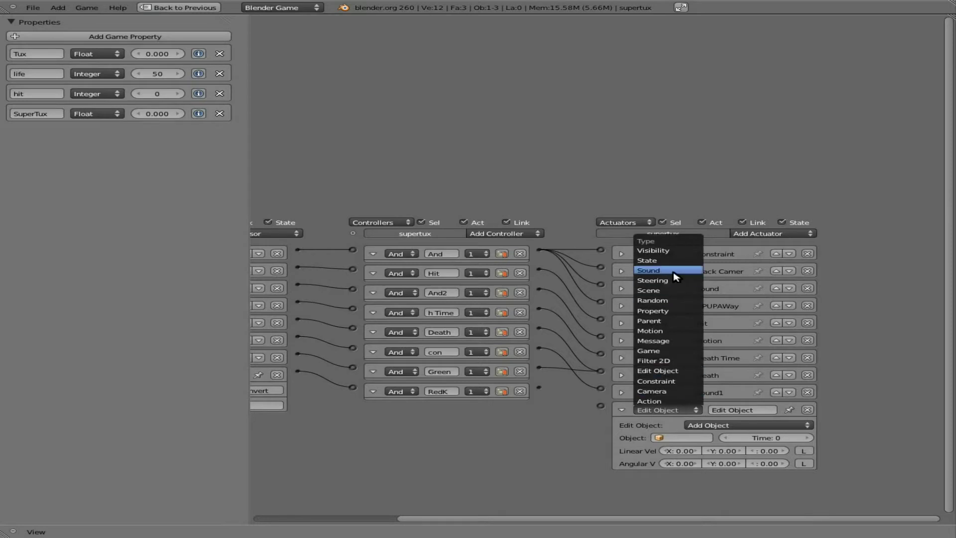
pyautogui.click(657, 371)
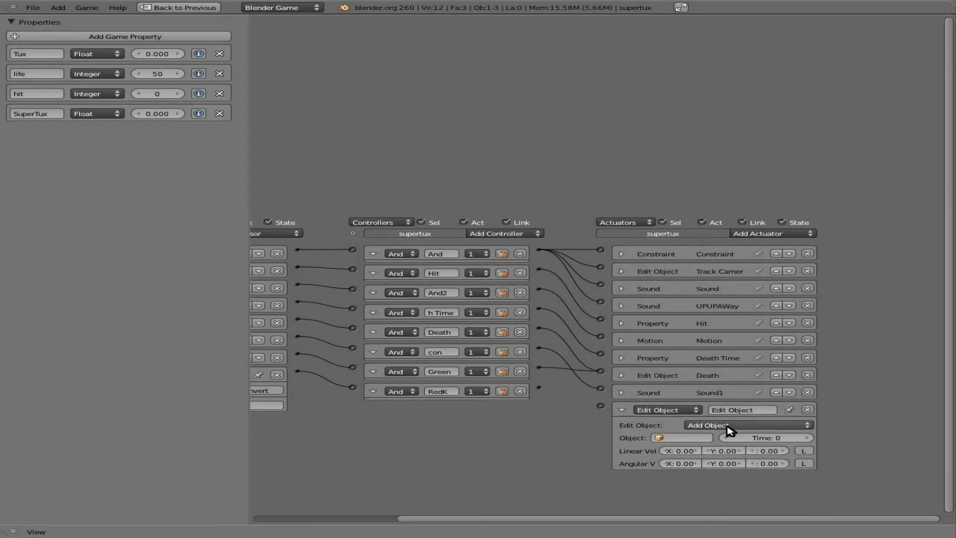
pyautogui.click(685, 437)
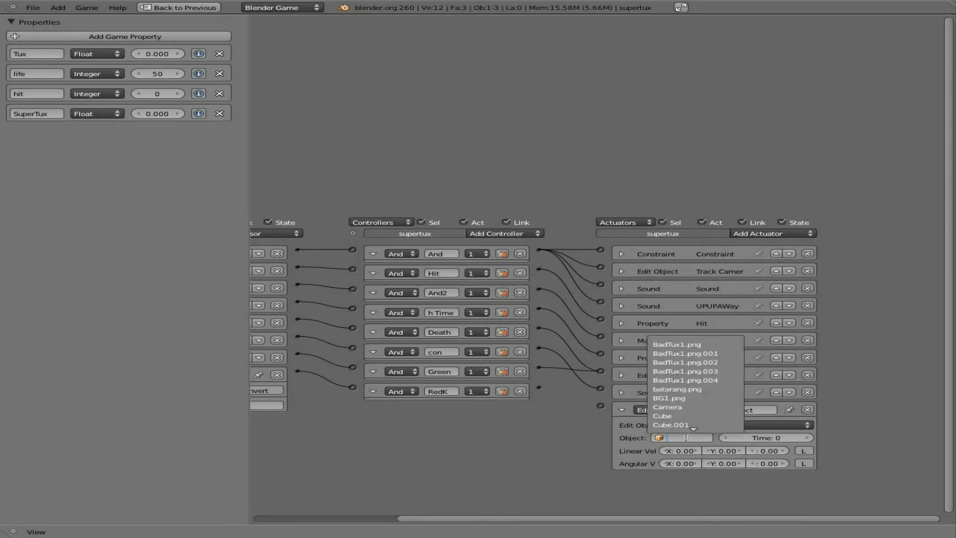
pyautogui.click(708, 344)
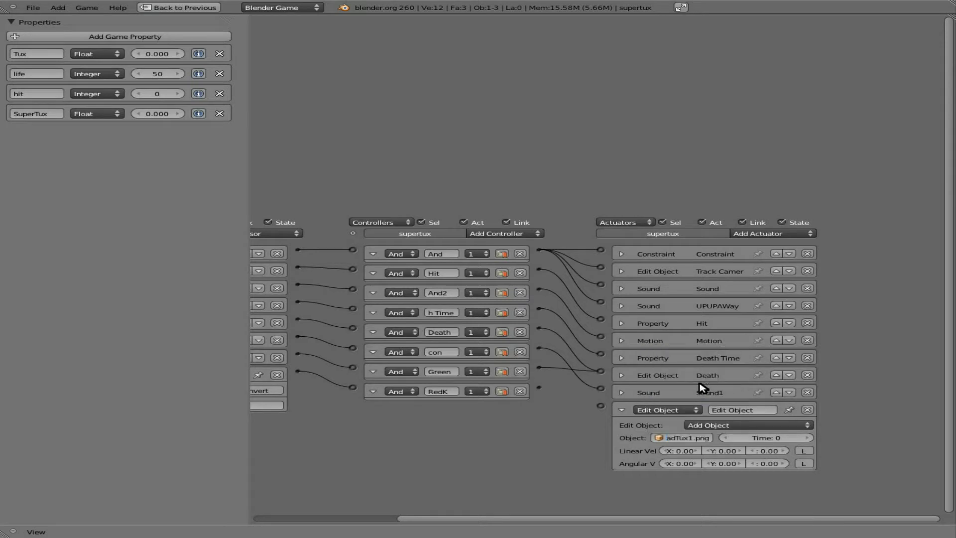
pyautogui.moveTo(539, 388); pyautogui.dragTo(601, 406)
pyautogui.click(737, 411)
pyautogui.write('BadTux')
pyautogui.press('Return')
# - Link the RedK controller to the Death actuator, discarding an extra Edit Object actuator
pyautogui.click(622, 410)
pyautogui.click(785, 233)
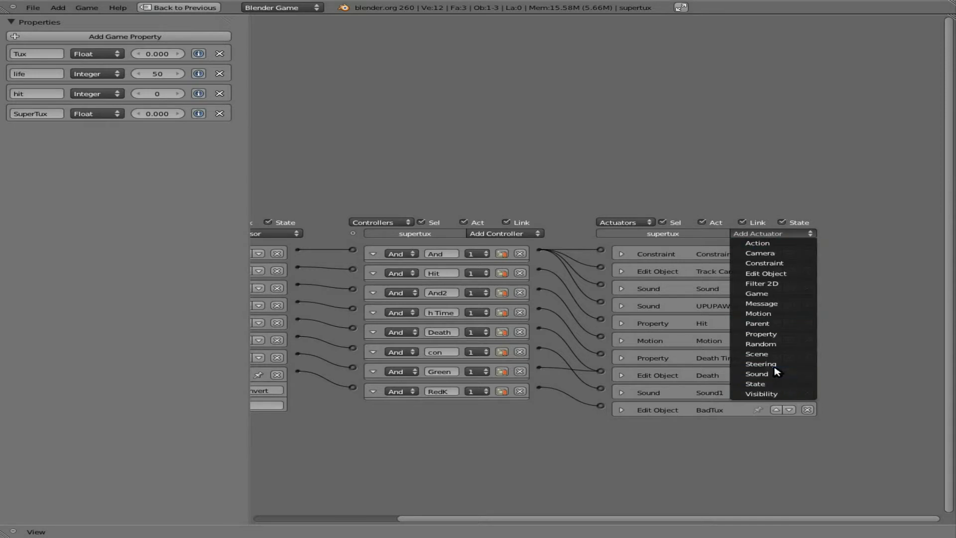
pyautogui.click(790, 275)
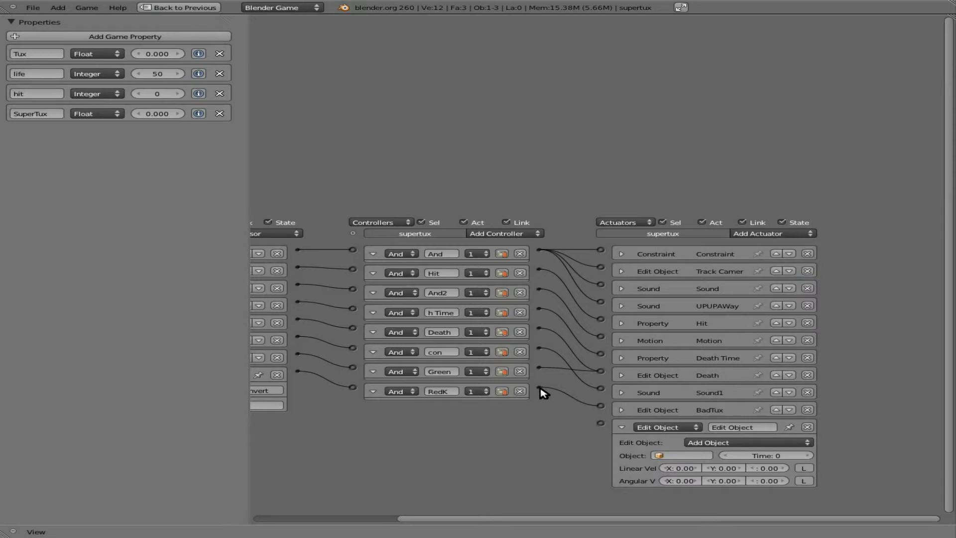
pyautogui.moveTo(540, 388); pyautogui.dragTo(600, 423)
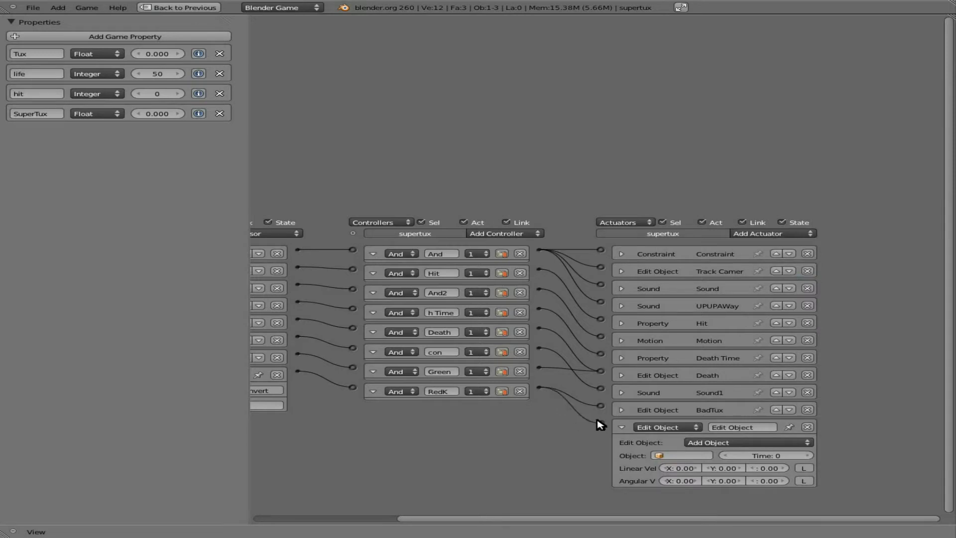
pyautogui.click(747, 427)
pyautogui.click(808, 426)
pyautogui.click(807, 427)
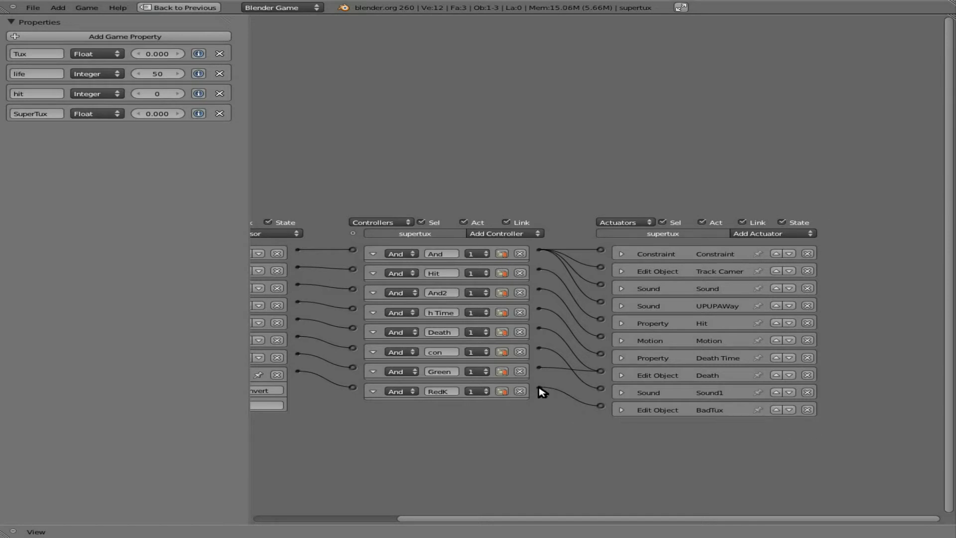
pyautogui.moveTo(539, 387); pyautogui.dragTo(603, 373)
pyautogui.hotkey('ctrl', 'Up')
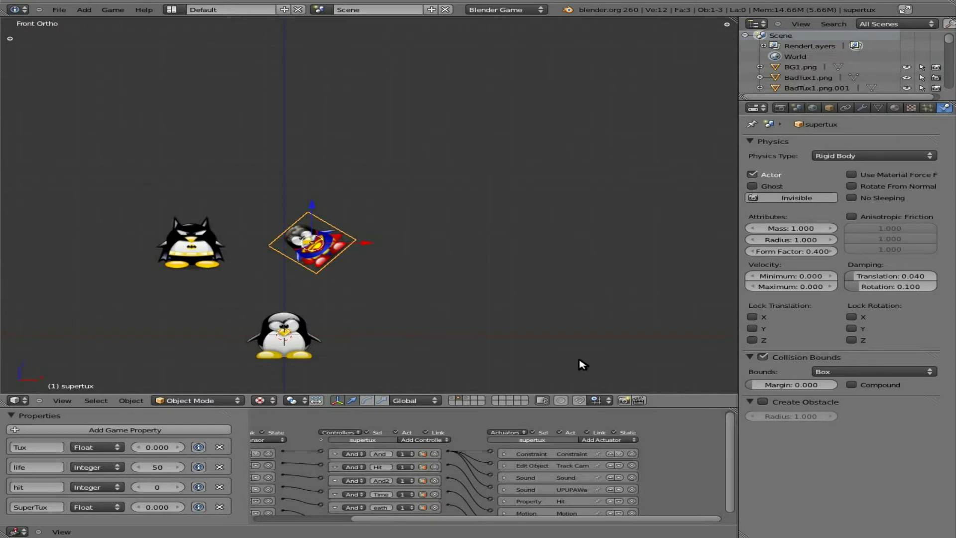
pyautogui.press('p')
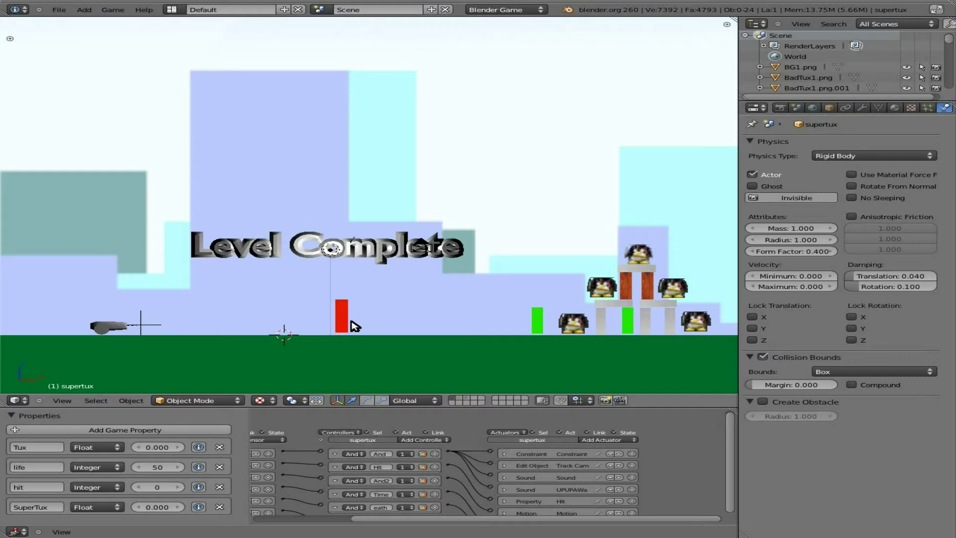
pyautogui.press('p')
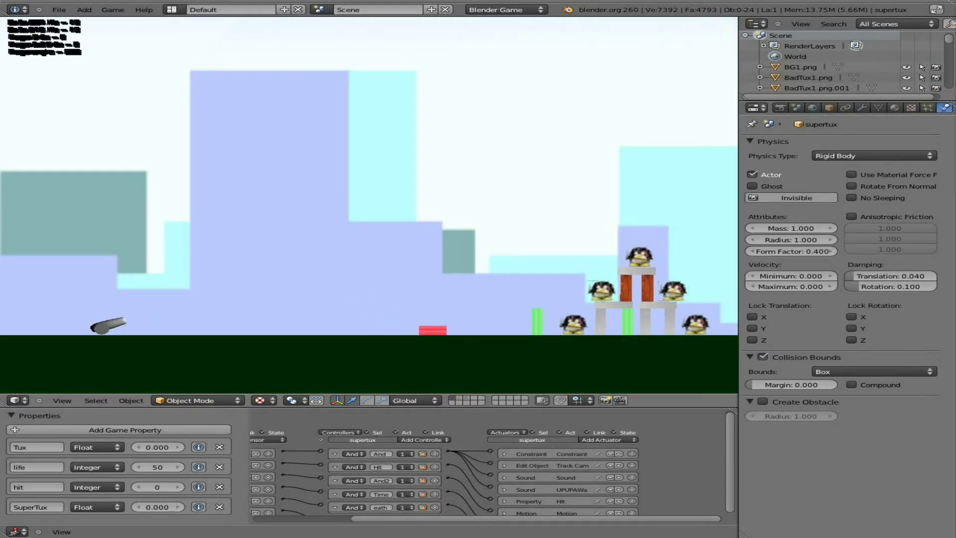
pyautogui.press('Escape')
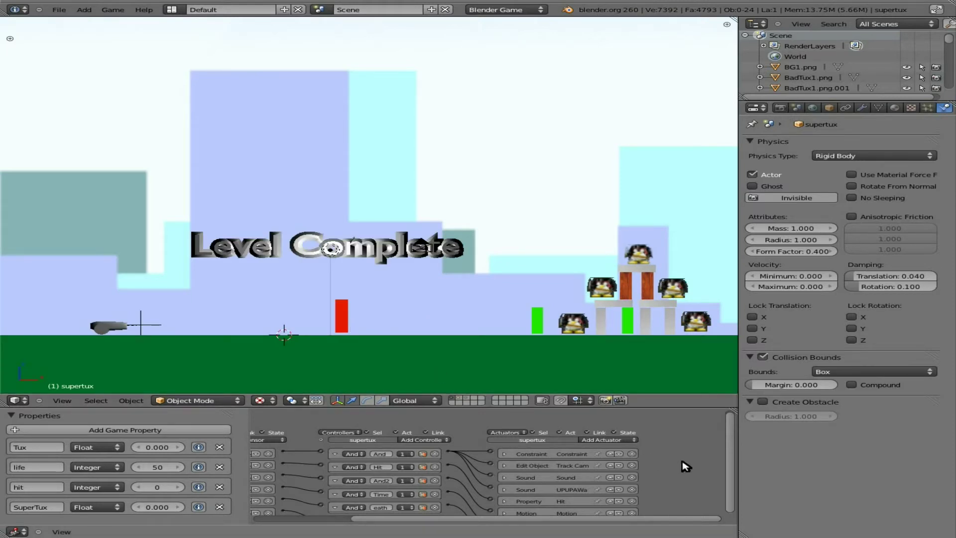
pyautogui.click(460, 399)
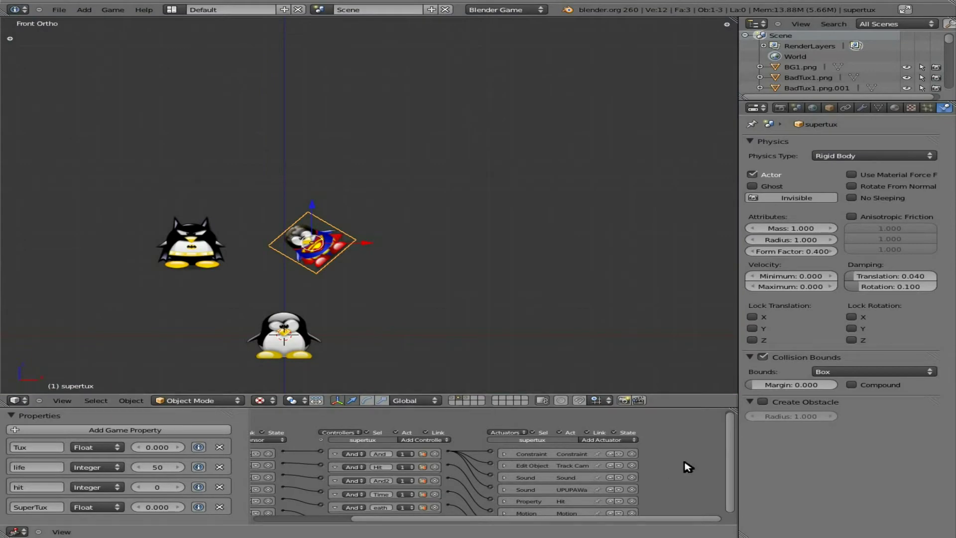
pyautogui.hotkey('ctrl', 'Up')
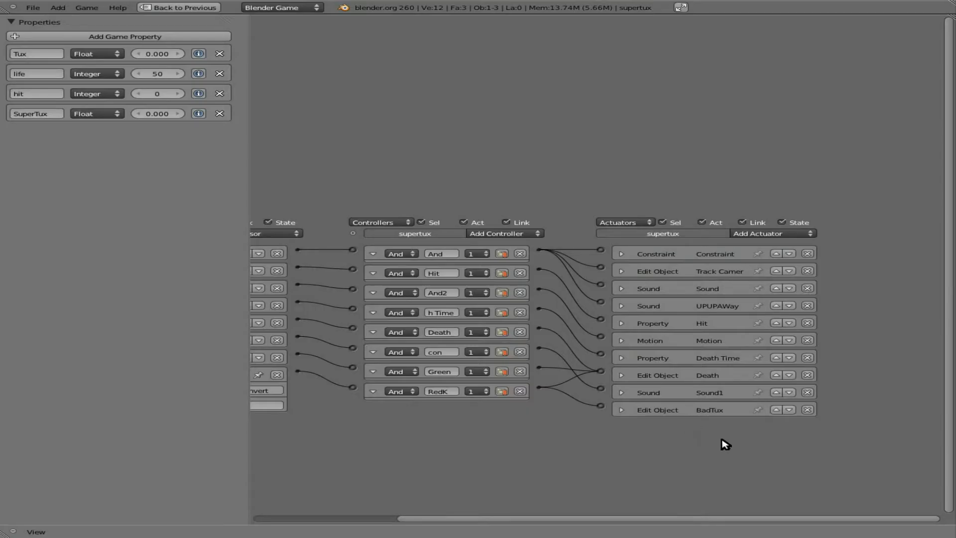
# - Move the BadTux actuator up two places and play-test the game
pyautogui.click(775, 410)
pyautogui.click(776, 392)
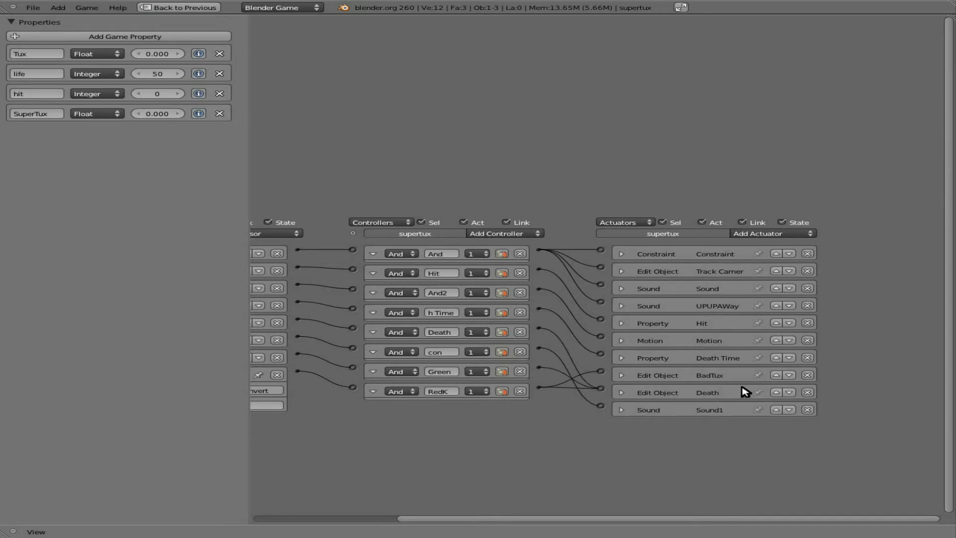
pyautogui.hotkey('ctrl', 'Up')
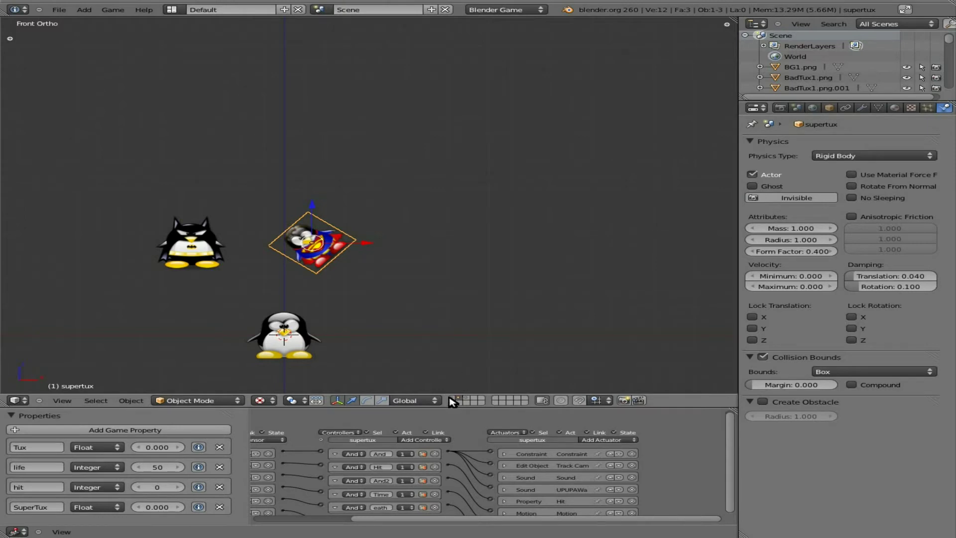
pyautogui.press('p')
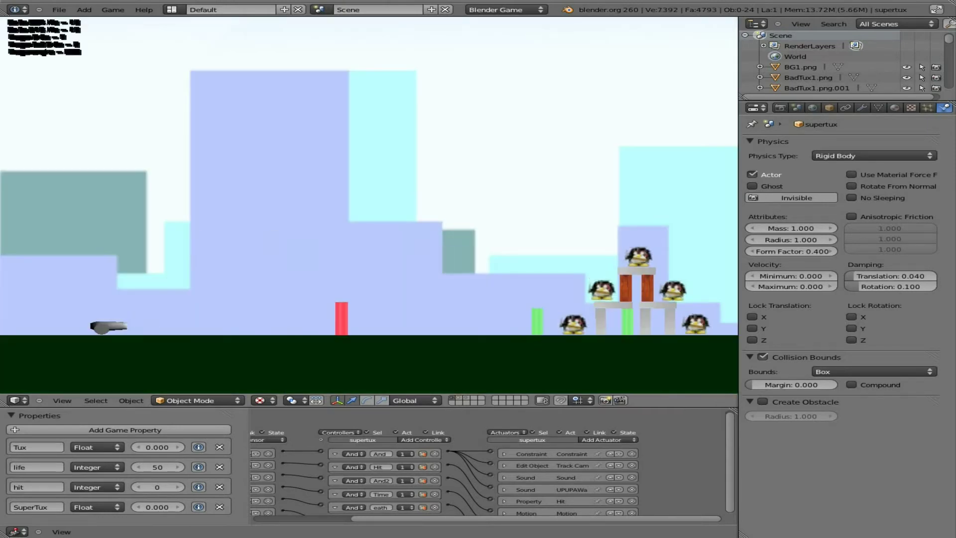
pyautogui.press('Escape')
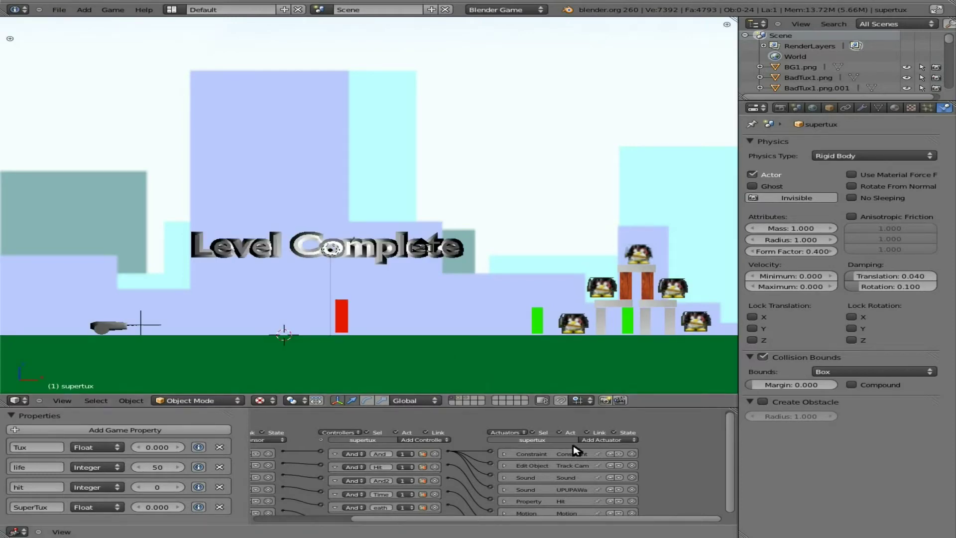
# - Move BadTux to the bottom of the actuator list and Sound1 above Death
pyautogui.hotkey('ctrl', 'Up')
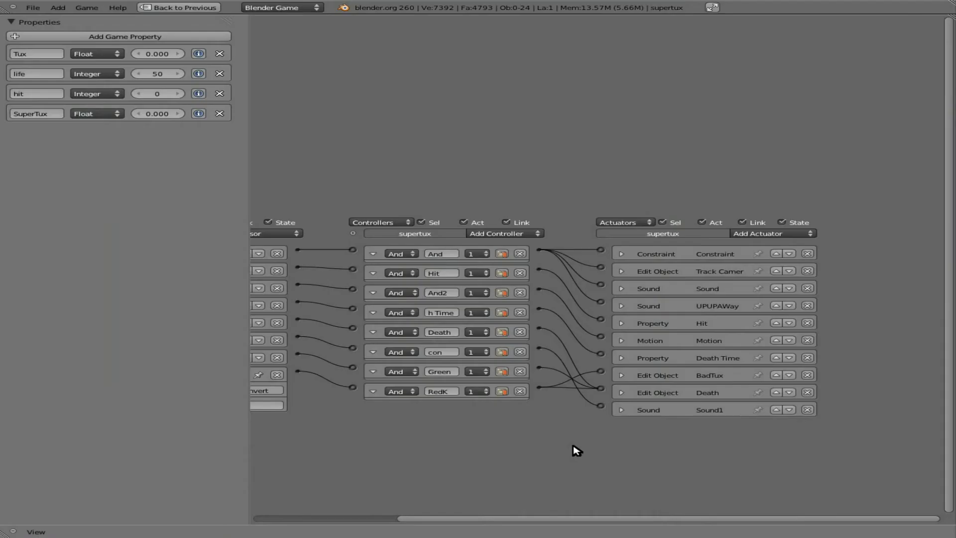
pyautogui.click(789, 375)
pyautogui.click(789, 392)
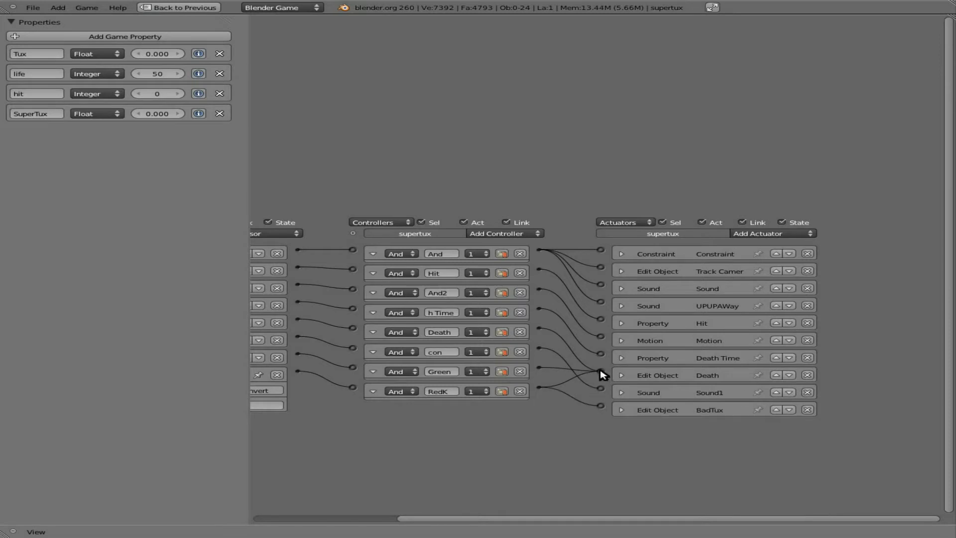
pyautogui.click(777, 392)
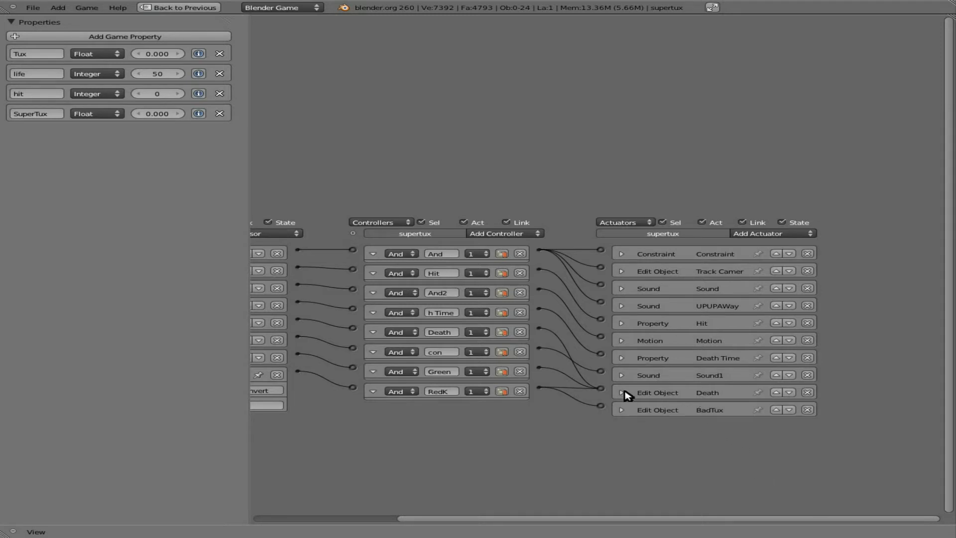
pyautogui.moveTo(601, 388); pyautogui.dragTo(544, 390)
# - Link RedK to the Death Time actuator and to a new Property actuator
pyautogui.click(621, 358)
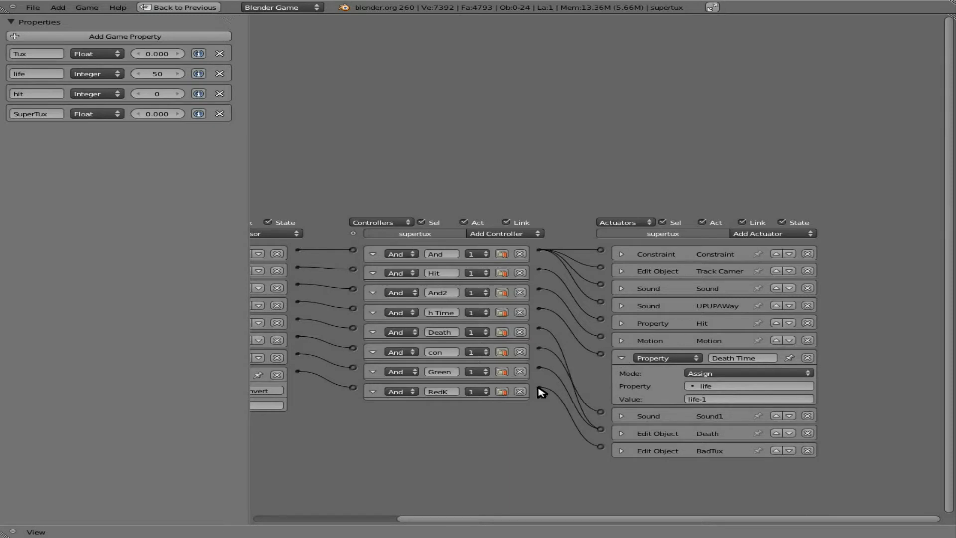
pyautogui.moveTo(539, 388); pyautogui.dragTo(601, 354)
pyautogui.click(772, 234)
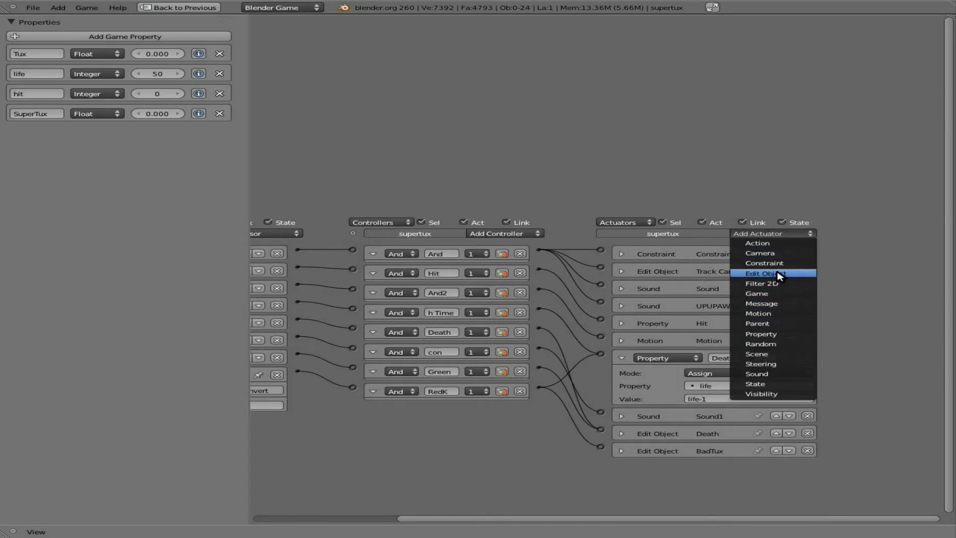
pyautogui.click(781, 334)
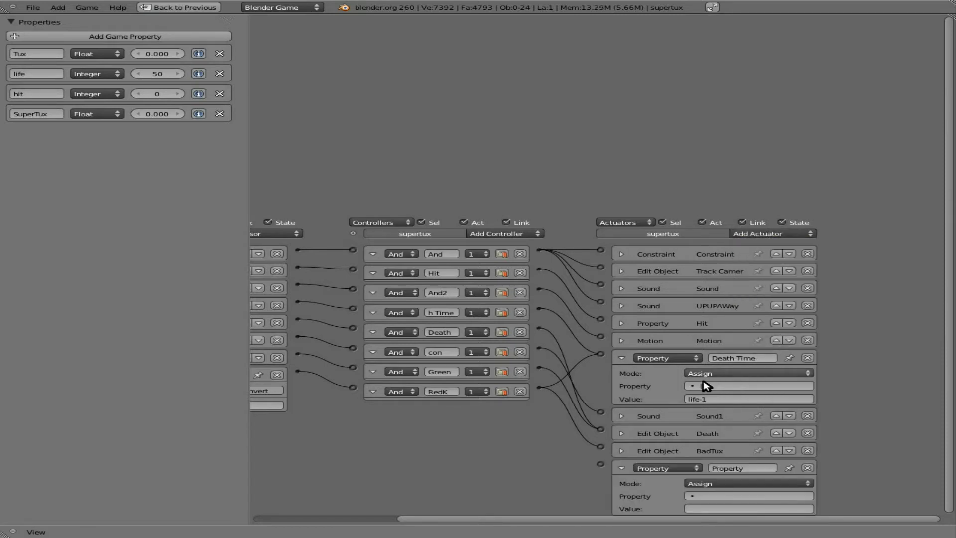
pyautogui.moveTo(537, 388); pyautogui.dragTo(601, 464)
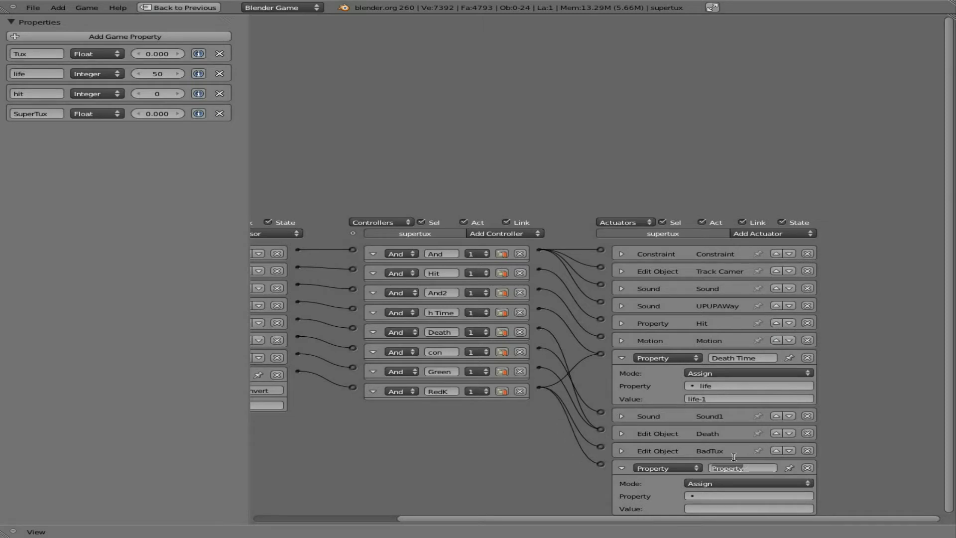
# - Name the Property actuator 'life 5', assigning life = 5, and restore the normal layout
pyautogui.write('life 5')
pyautogui.click(718, 496)
pyautogui.click(695, 412)
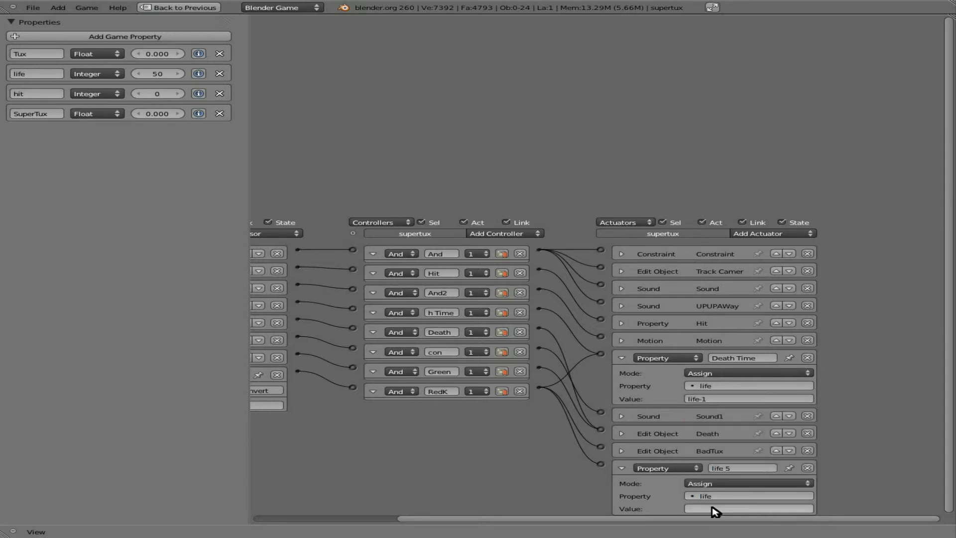
pyautogui.click(712, 509)
pyautogui.write('5')
pyautogui.press('Return')
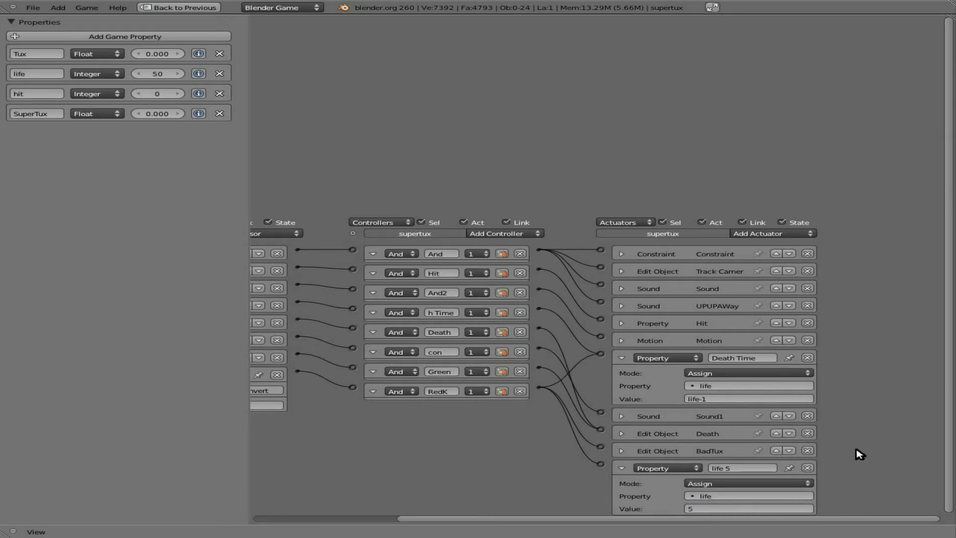
pyautogui.click(621, 468)
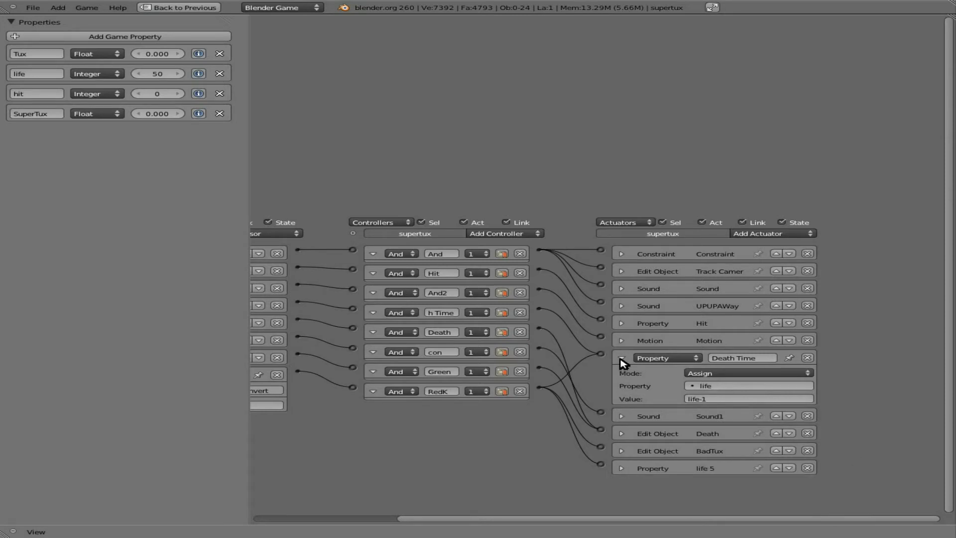
pyautogui.click(621, 357)
pyautogui.hotkey('ctrl', 'Up')
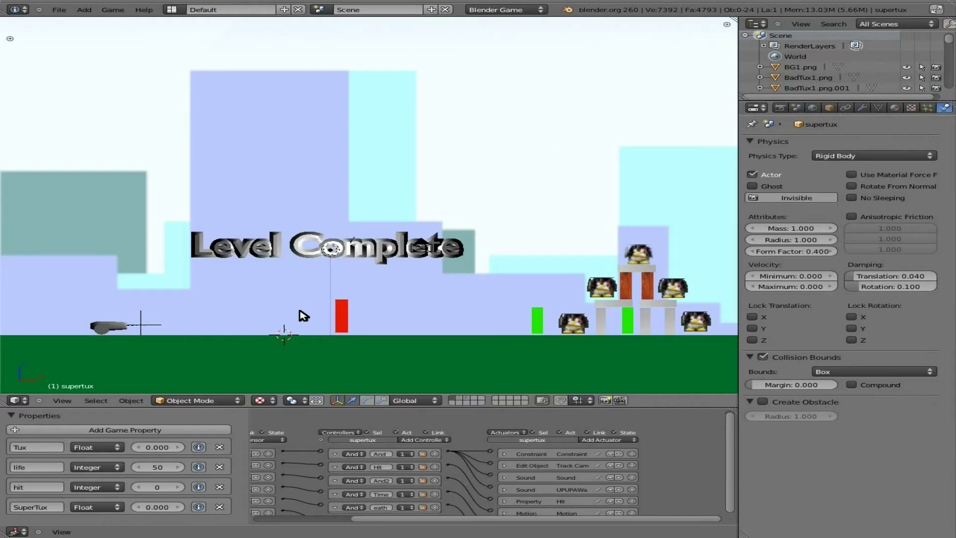
# - Play-test the game, aiming the cannon level and firing a penguin at the tower
pyautogui.press('p')
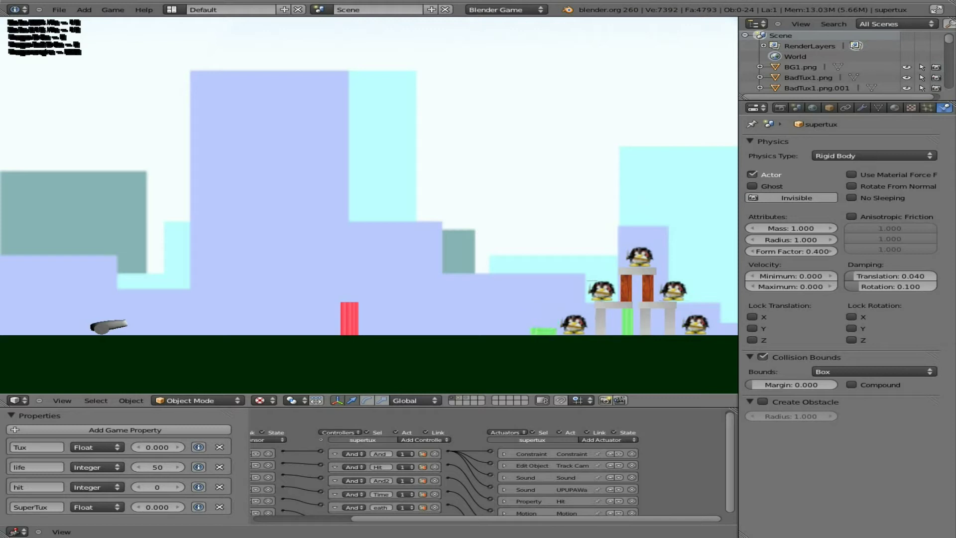
pyautogui.press('Down')
pyautogui.press('space')
pyautogui.press('Escape')
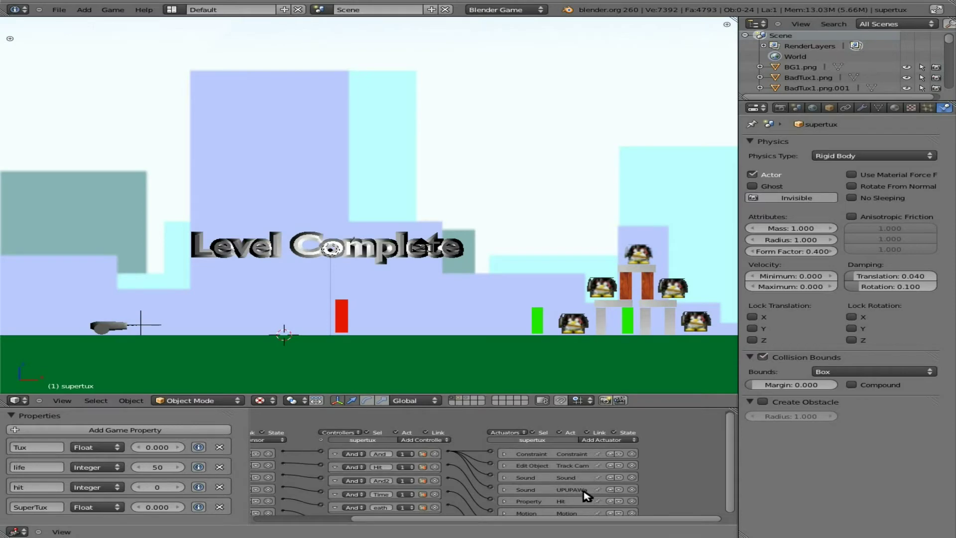
pyautogui.scroll(-3, 675, 498)
# - Check the life 5 and Death Time actuators and re-link Death Time to the RedK controller
pyautogui.hotkey('ctrl', 'Up')
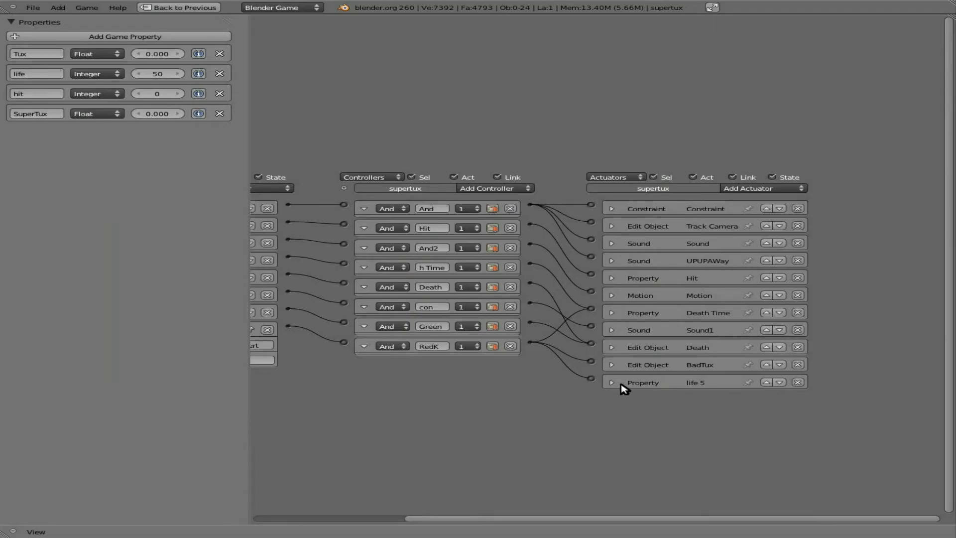
pyautogui.moveTo(484, 404); pyautogui.dragTo(497, 435, button='middle')
pyautogui.keyDown('ctrl'); pyautogui.hscroll(-5, 373, 448); pyautogui.keyUp('ctrl')
pyautogui.click(334, 342)
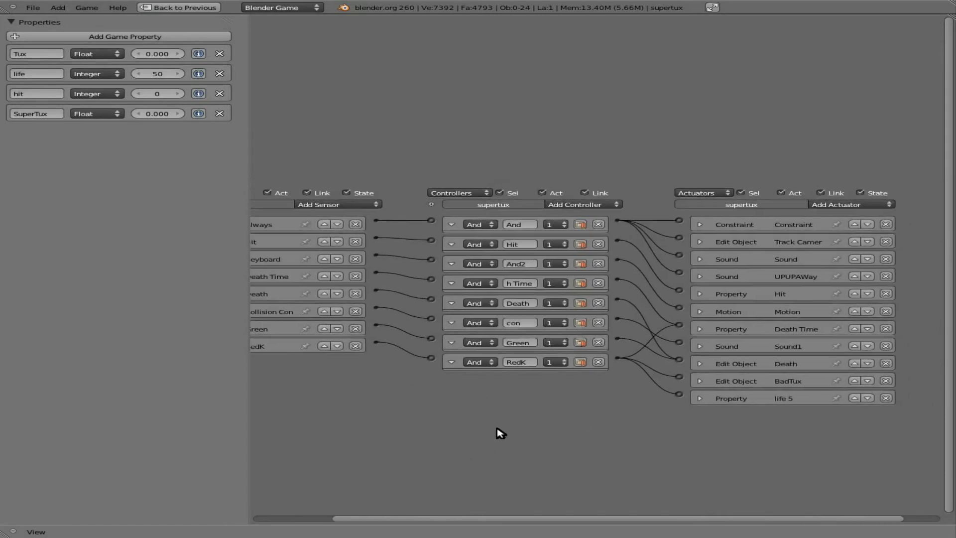
pyautogui.click(700, 398)
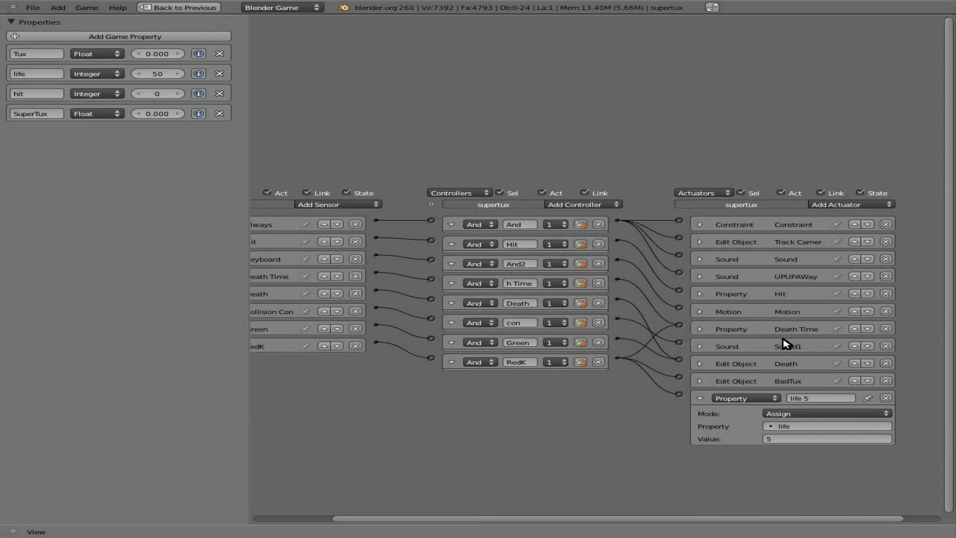
pyautogui.click(700, 329)
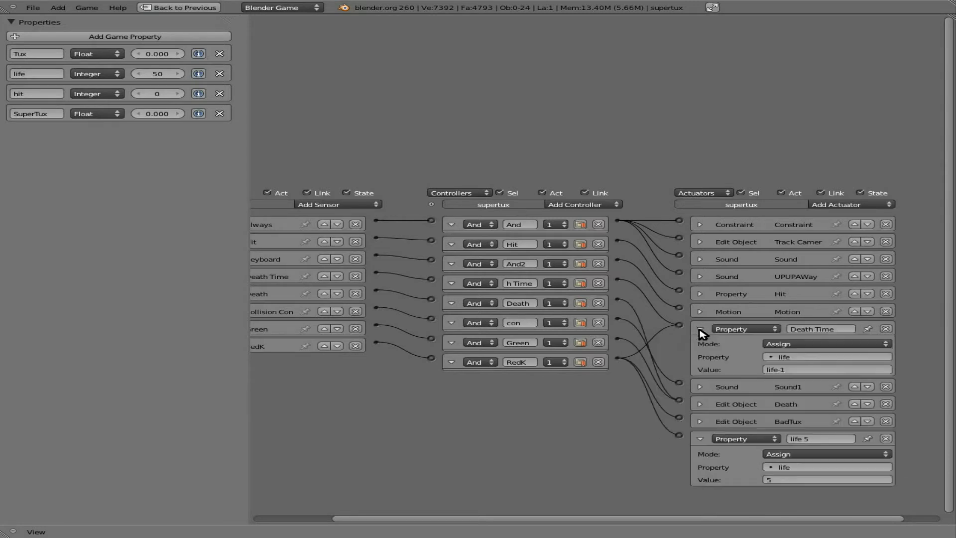
pyautogui.click(700, 330)
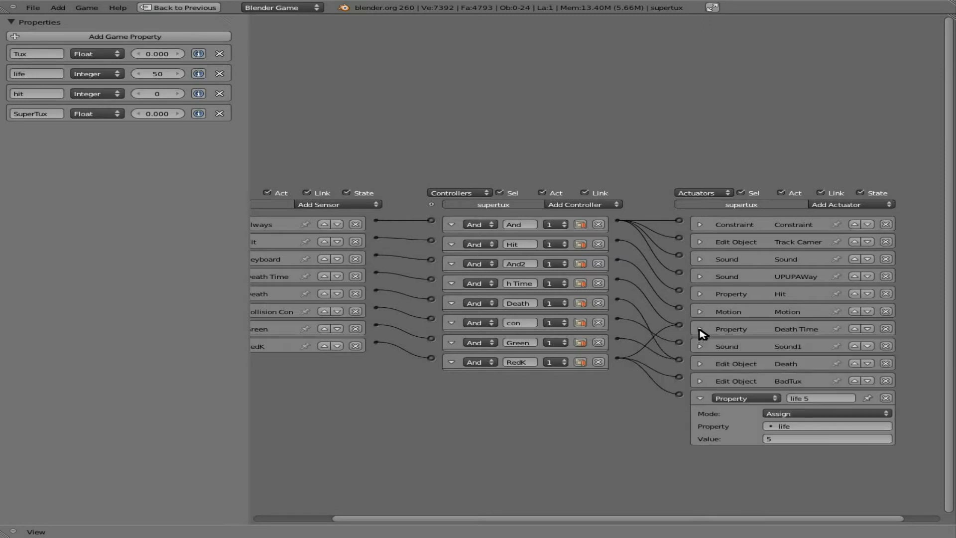
pyautogui.moveTo(678, 325); pyautogui.dragTo(679, 290)
pyautogui.click(700, 399)
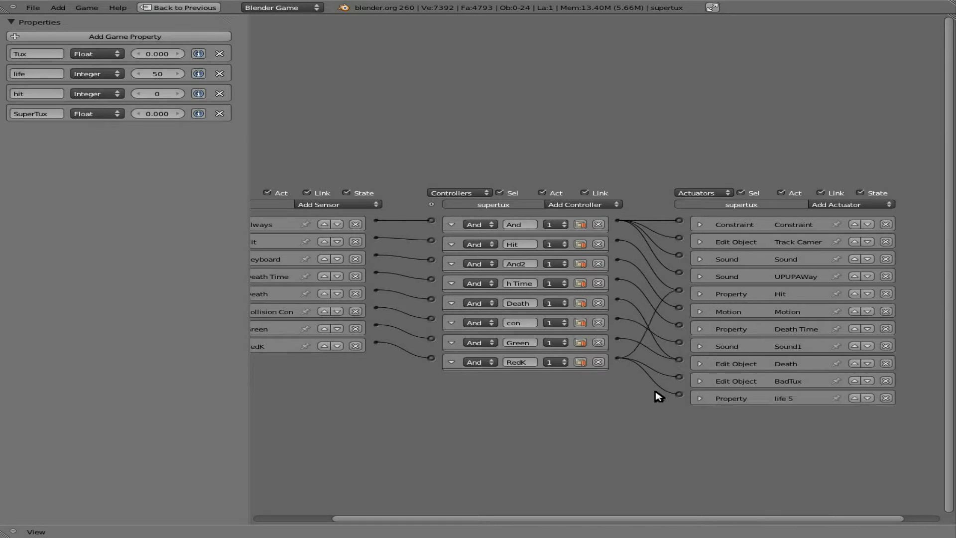
pyautogui.hotkey('ctrl', 'Up')
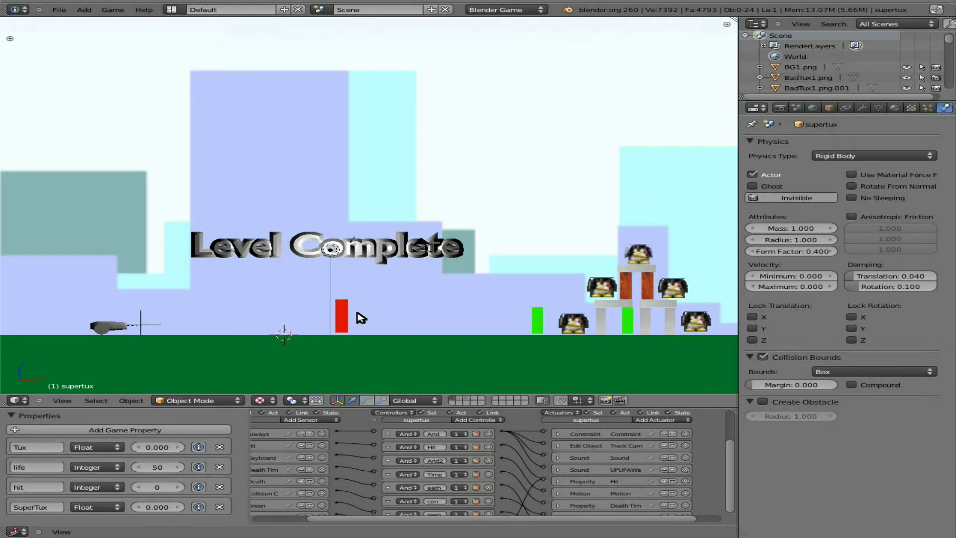
# - Play-test the game again, then maximize the Logic Editor
pyautogui.press('p')
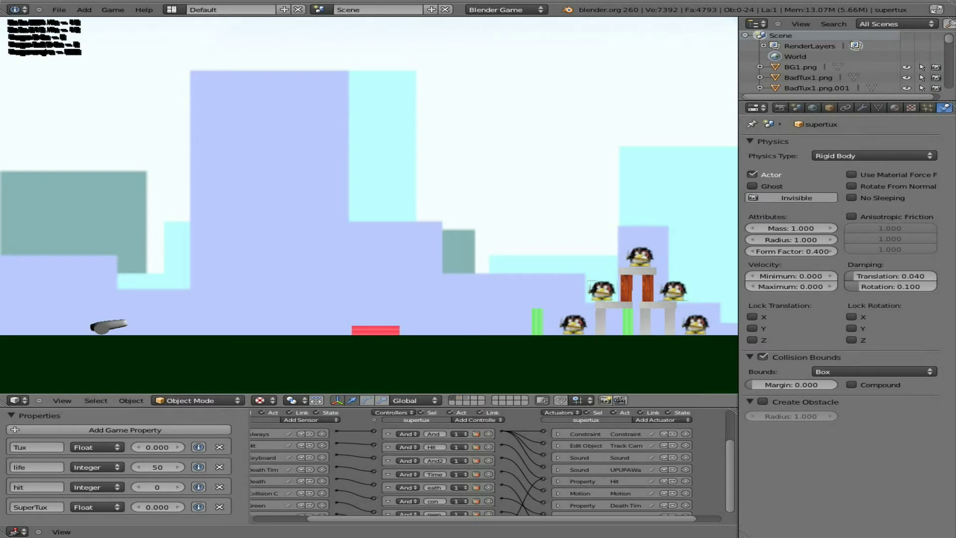
pyautogui.press('Escape')
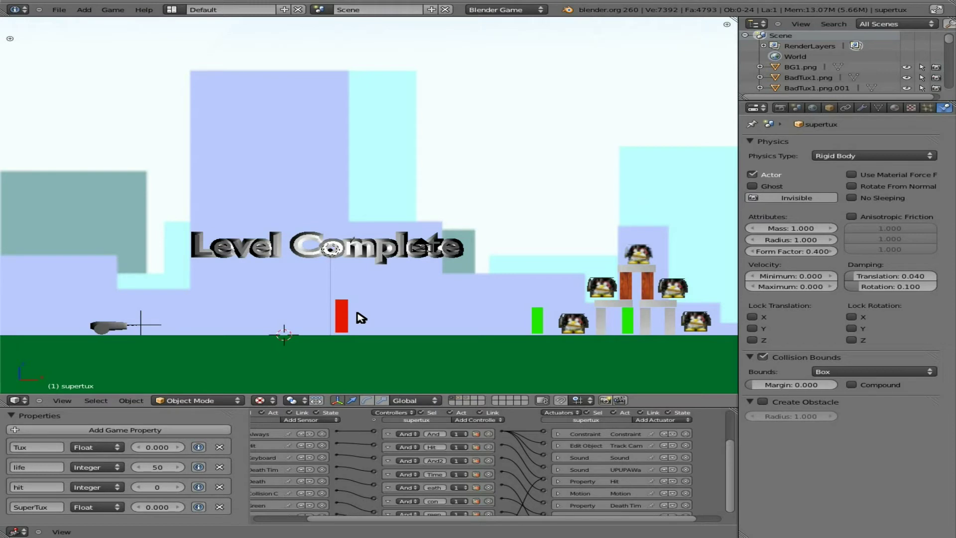
pyautogui.hotkey('ctrl', 'Up')
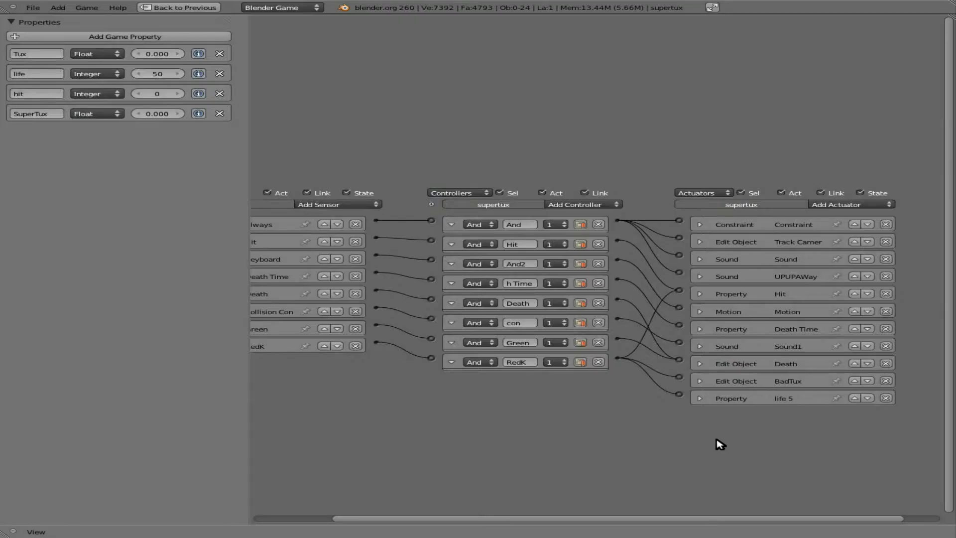
# - Change the 'life 5' Property actuator's assigned life value to 20
pyautogui.click(700, 381)
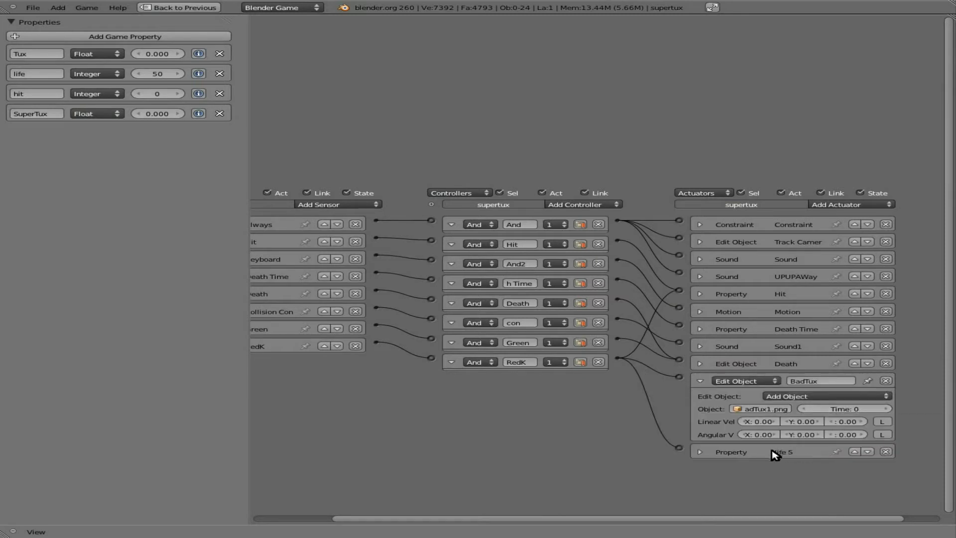
pyautogui.click(700, 452)
pyautogui.click(700, 452)
pyautogui.click(701, 452)
pyautogui.click(779, 494)
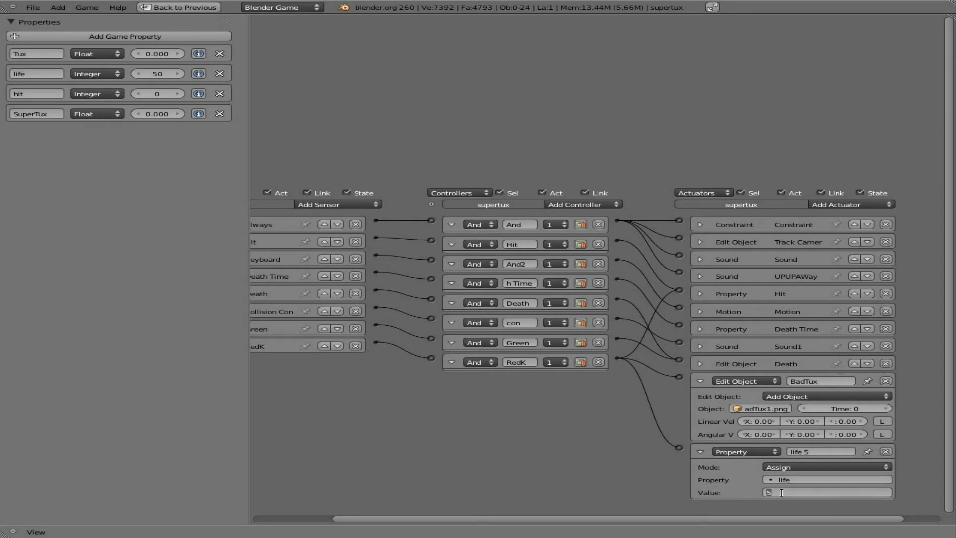
pyautogui.write('10')
pyautogui.press('Return')
pyautogui.click(811, 491)
pyautogui.write('20')
pyautogui.press('Return')
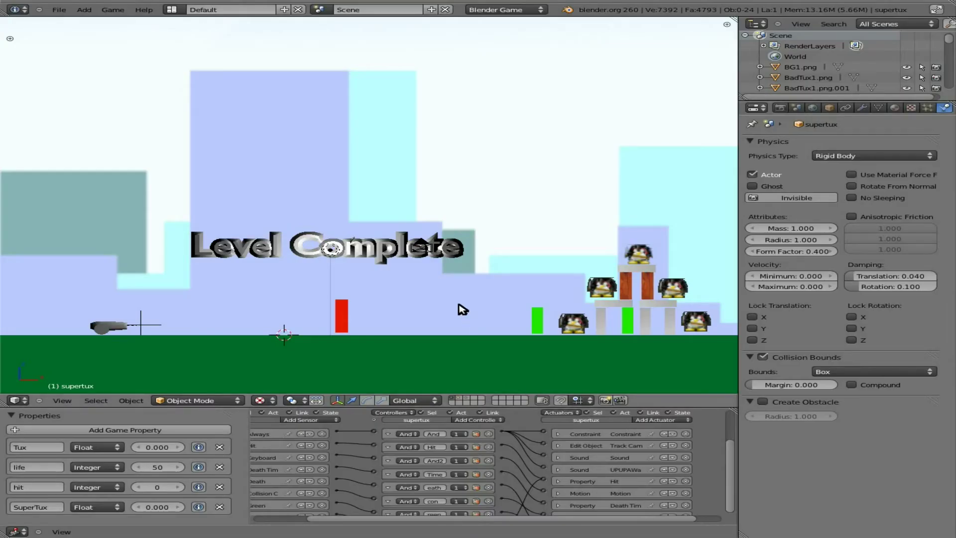
# - Play-test by tilting the cannon up and firing a penguin at the red pillar
pyautogui.press('p')
pyautogui.press('Up')
pyautogui.press('space')
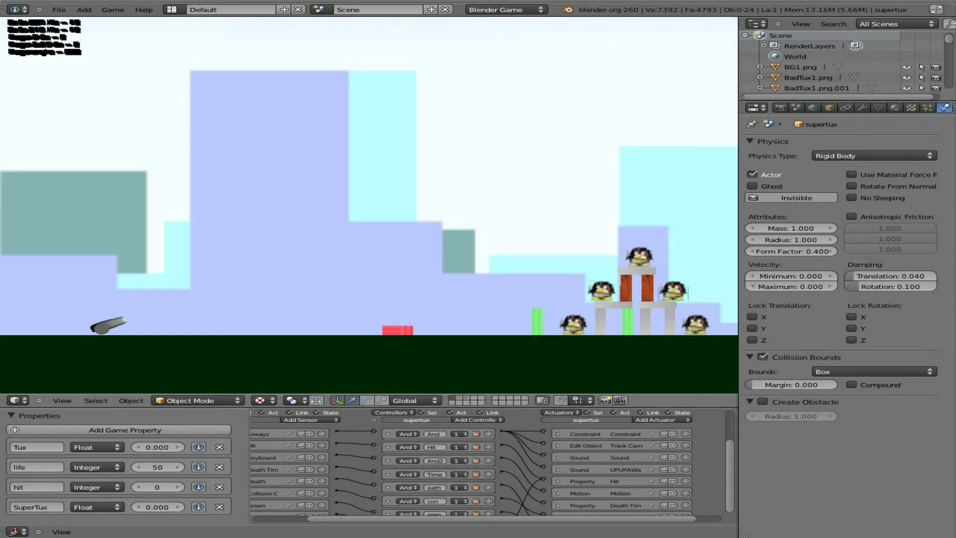
pyautogui.press('Escape')
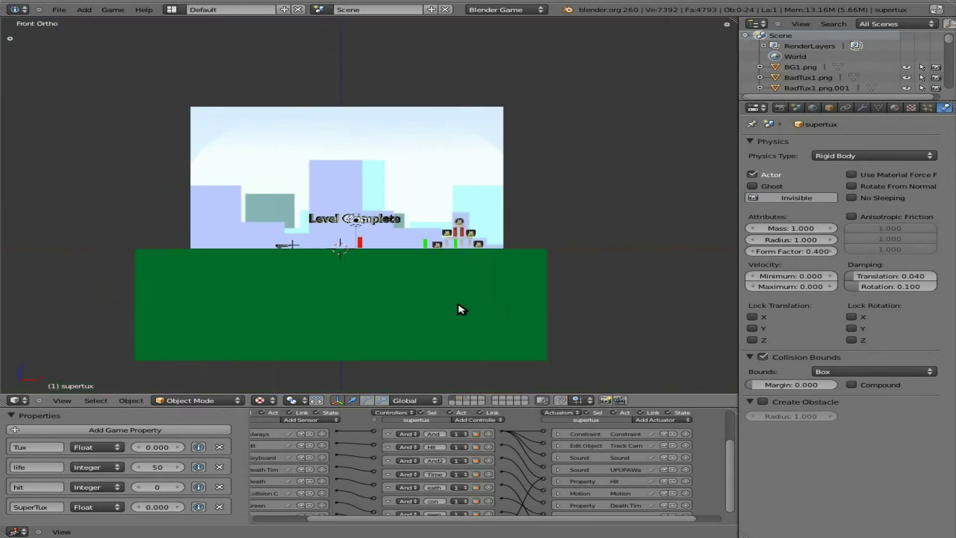
# - Switch the viewport to wireframe and test the game again, moving the player right
pyautogui.press('z')
pyautogui.press('p')
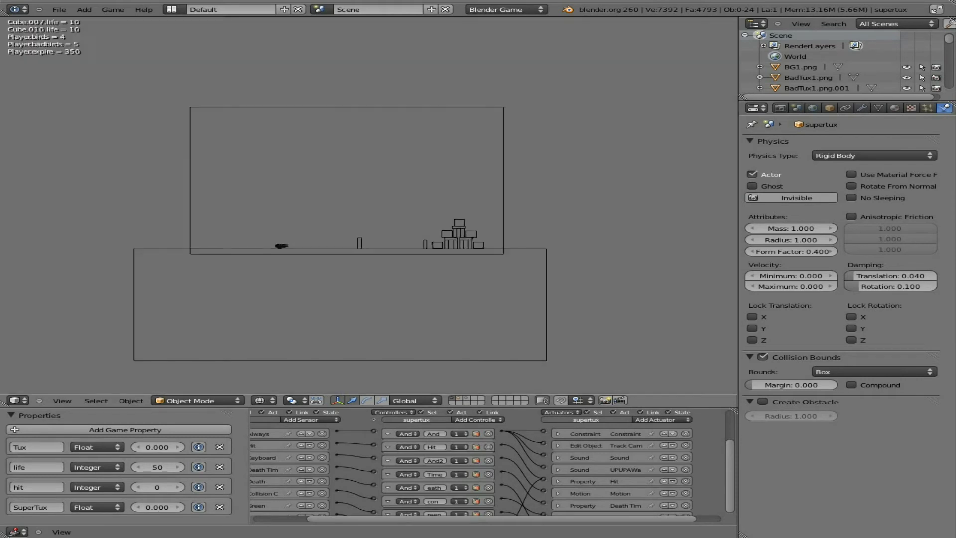
pyautogui.press('Right')
pyautogui.press('Escape')
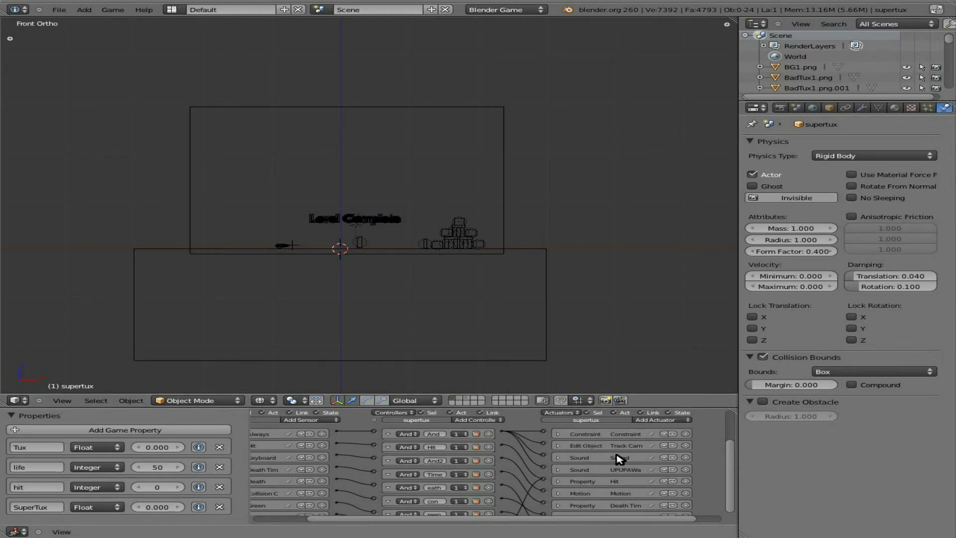
pyautogui.scroll(5, 438, 234)
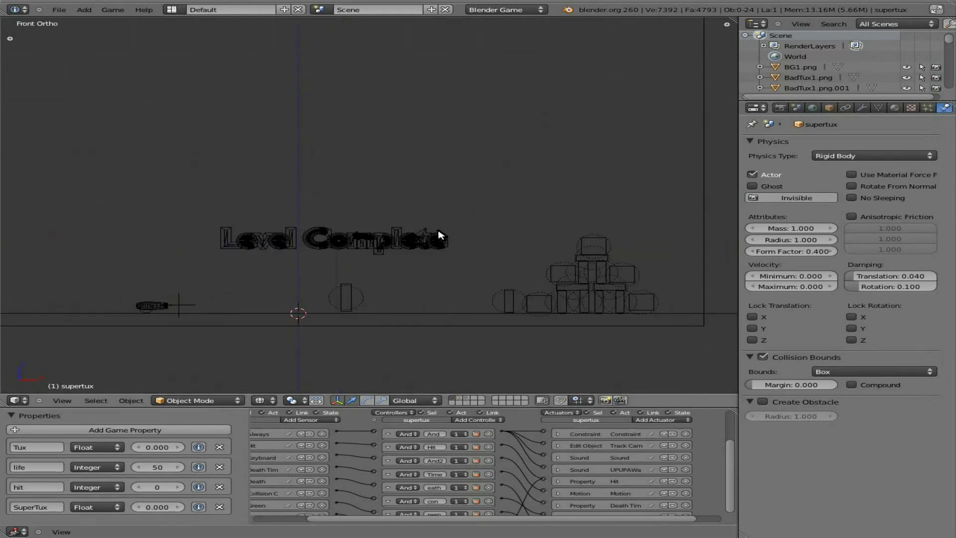
# - Move the BadTux1.png penguin to another layer and maximize the logic view
pyautogui.rightClick(592, 245)
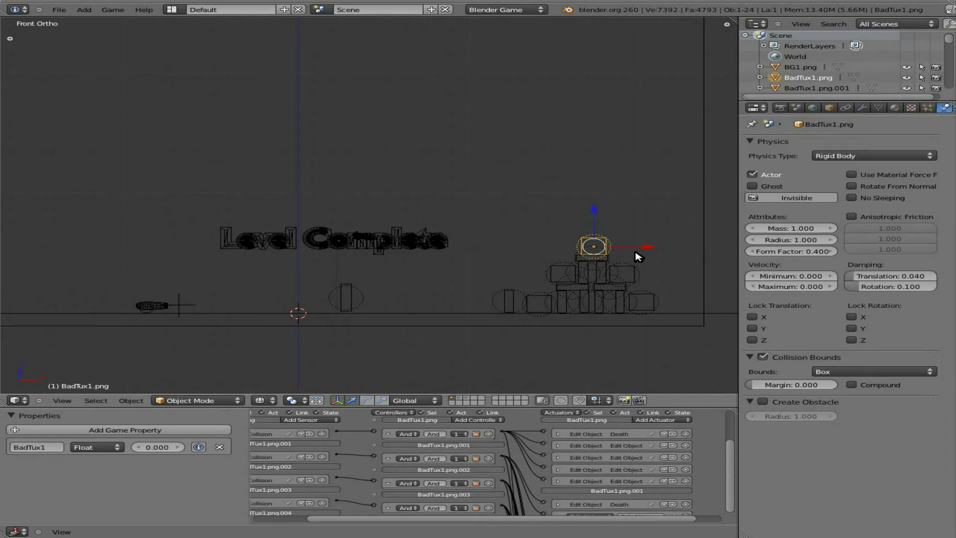
pyautogui.press('m')
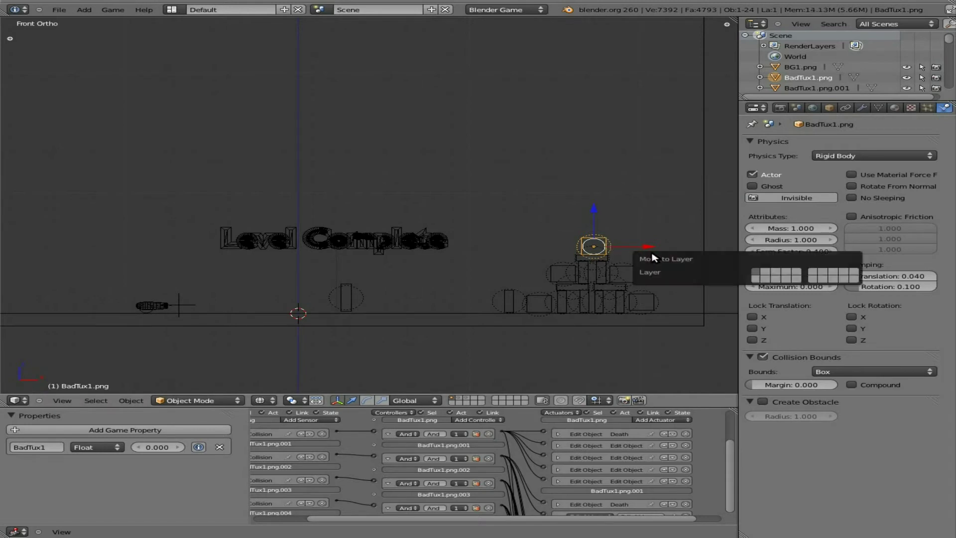
pyautogui.click(755, 280)
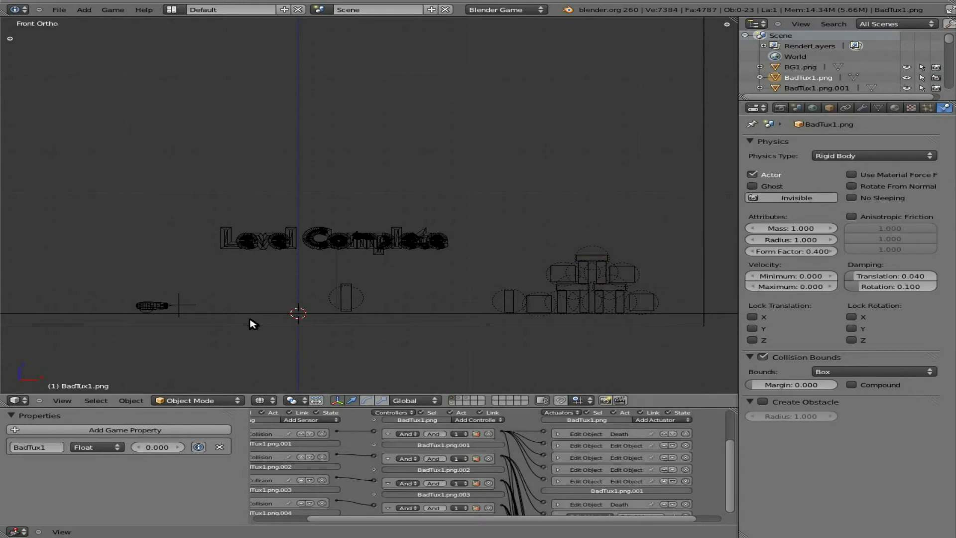
pyautogui.hotkey('ctrl', 'Up')
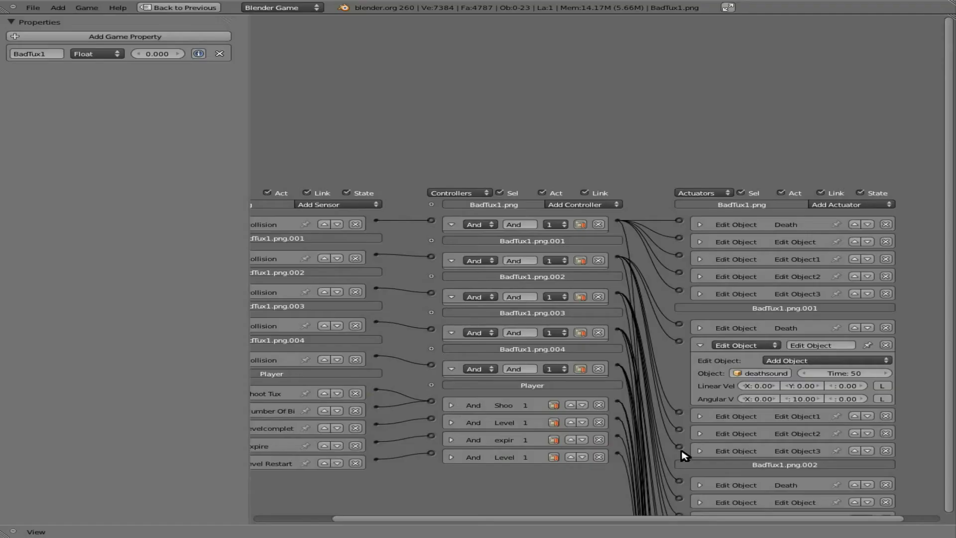
# - Restore the normal layout, select supertux and set viewport shading to Textured
pyautogui.moveTo(625, 483); pyautogui.dragTo(612, 355, button='middle')
pyautogui.hotkey('ctrl', 'Up')
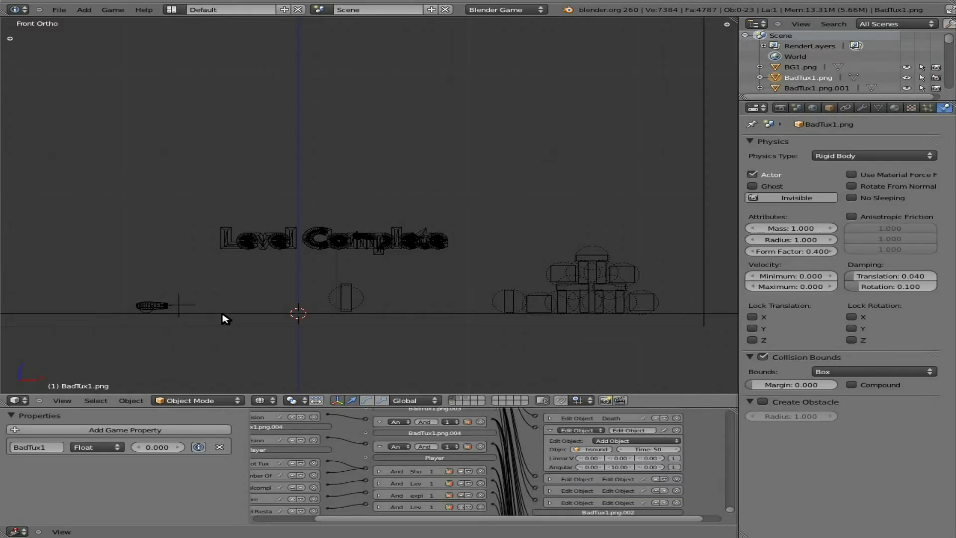
pyautogui.rightClick(187, 304)
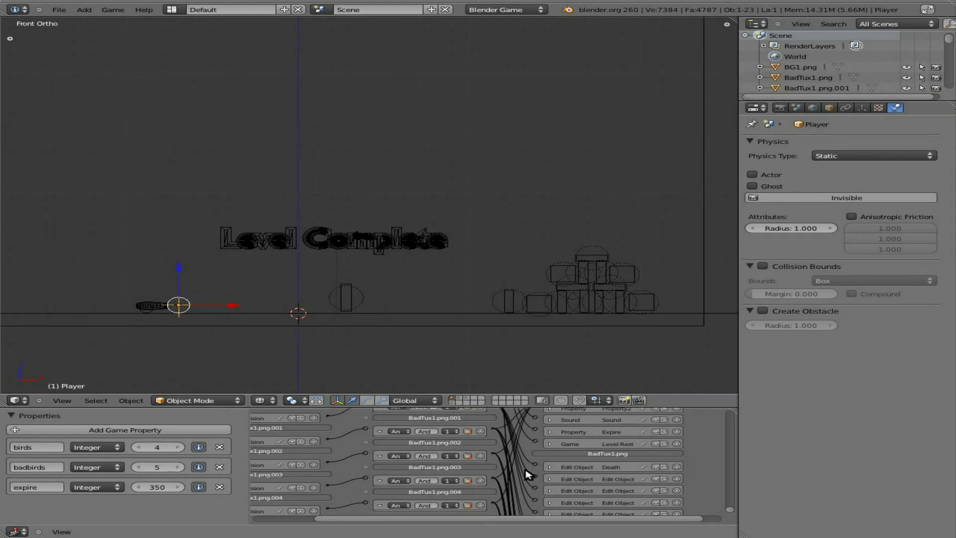
pyautogui.click(458, 397)
pyautogui.rightClick(350, 238)
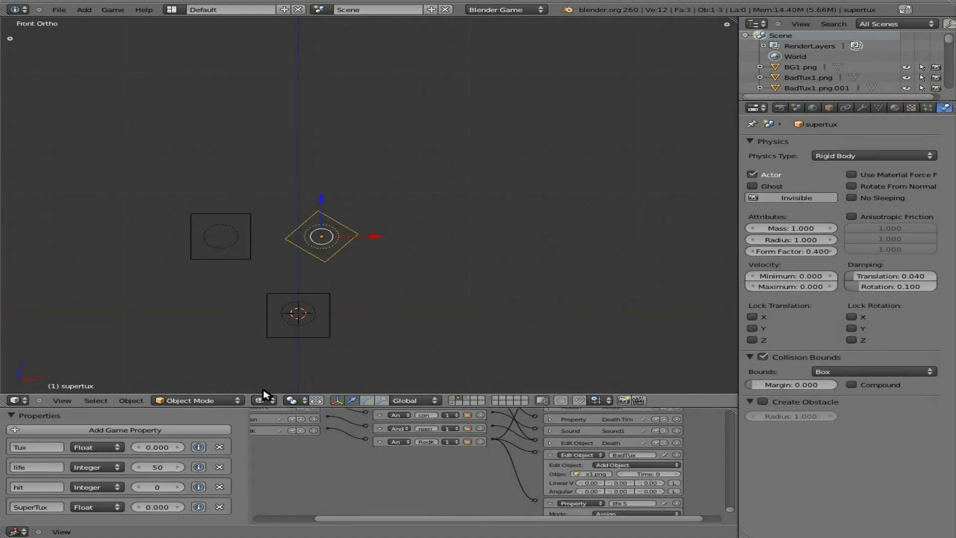
pyautogui.click(267, 400)
pyautogui.click(264, 353)
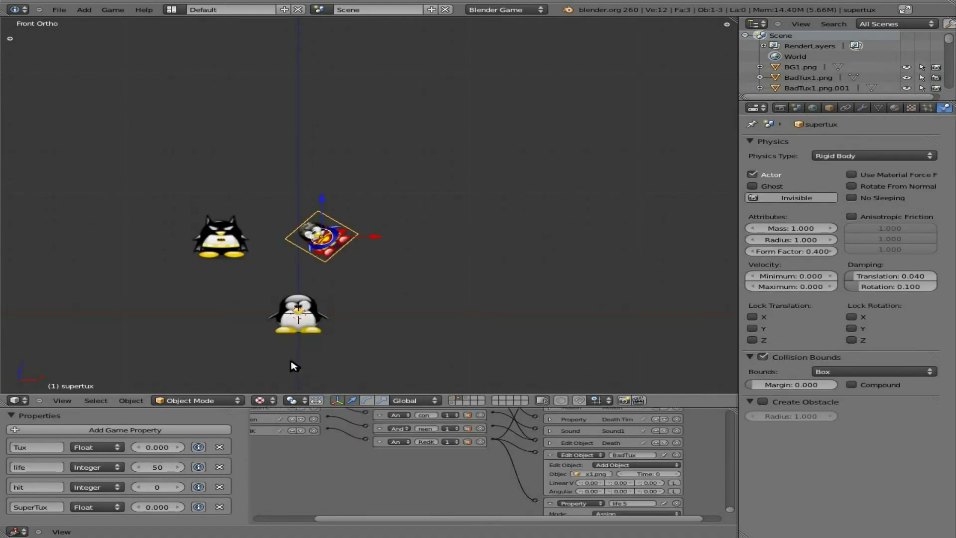
# - Switch back to the level's layer and orbit the view around the level
pyautogui.moveTo(478, 492); pyautogui.dragTo(448, 452, button='middle')
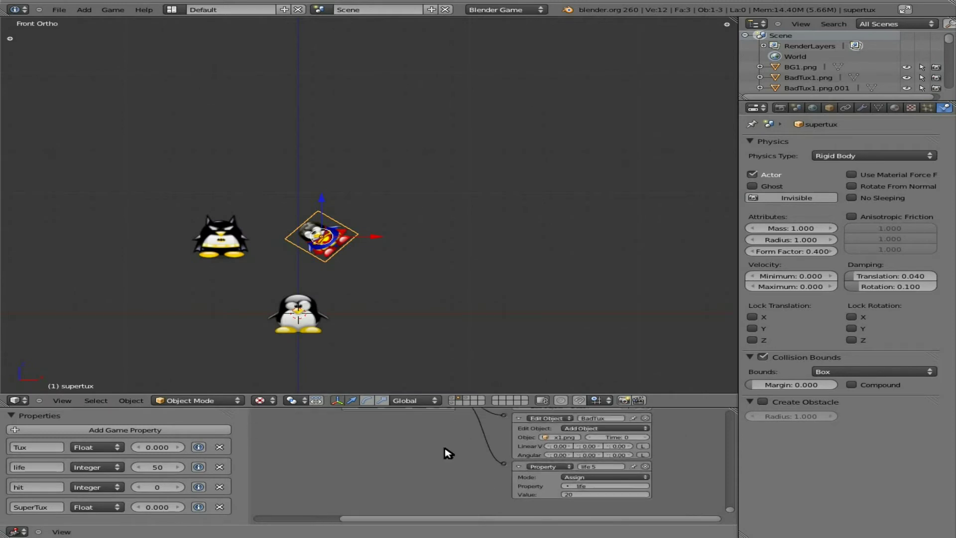
pyautogui.click(452, 397)
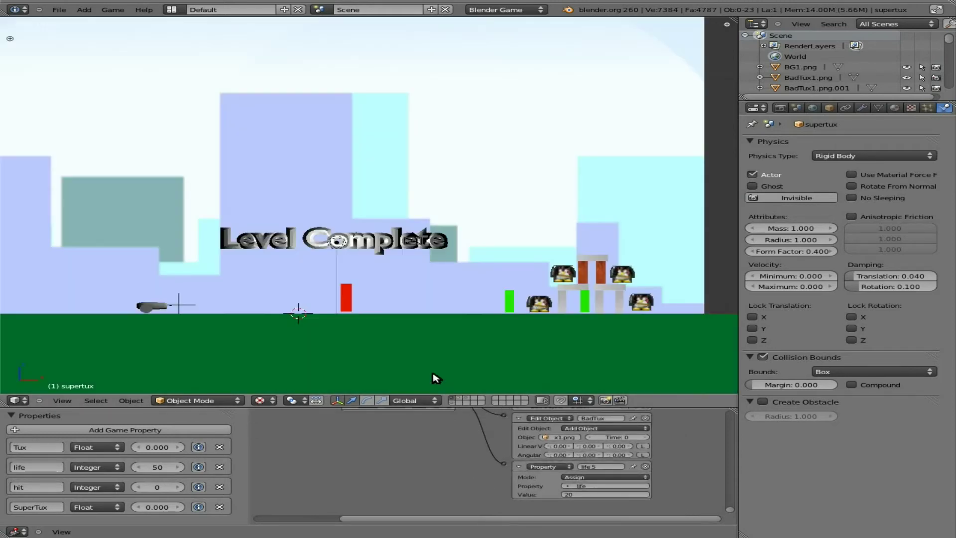
pyautogui.scroll(3, 437, 340)
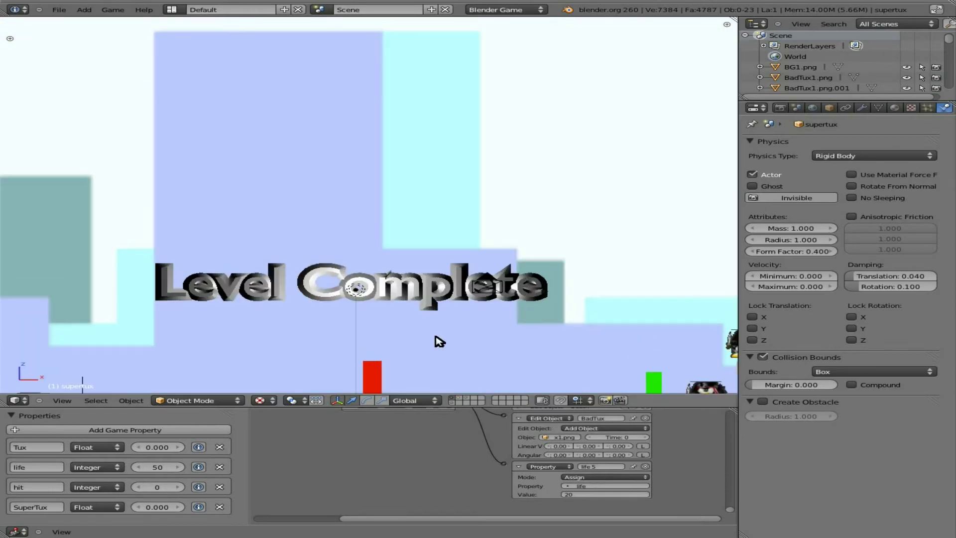
pyautogui.scroll(-2, 438, 340)
pyautogui.scroll(1, 440, 342)
pyautogui.scroll(-2, 428, 342)
pyautogui.scroll(1, 435, 344)
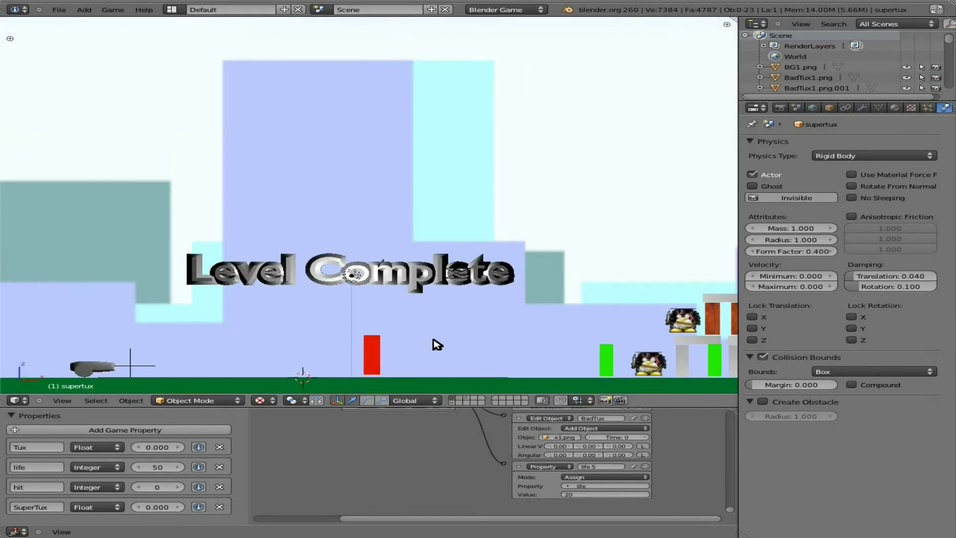
pyautogui.scroll(1, 506, 343)
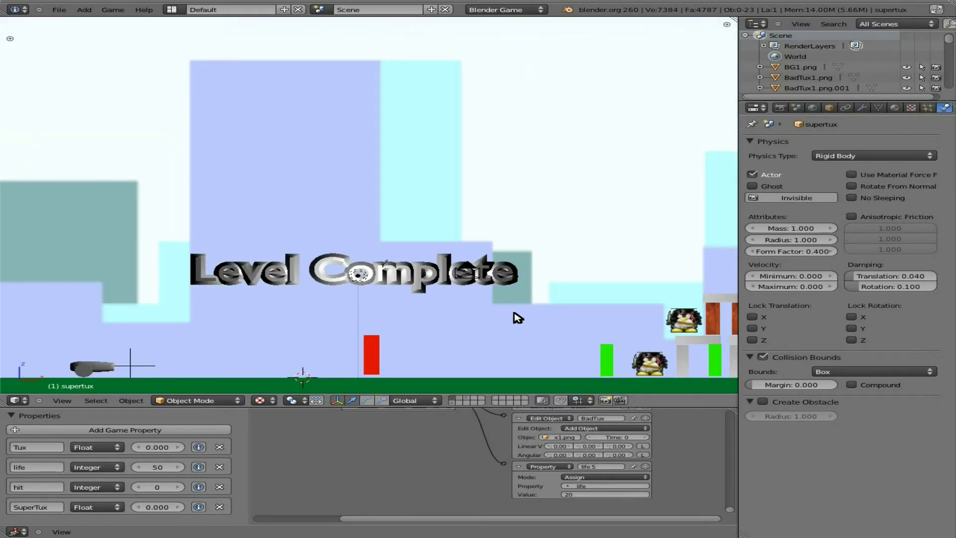
pyautogui.moveTo(515, 318); pyautogui.dragTo(443, 316, button='middle')
# - Move the BG1.png city background and the Level Complete text further right
pyautogui.rightClick(538, 244)
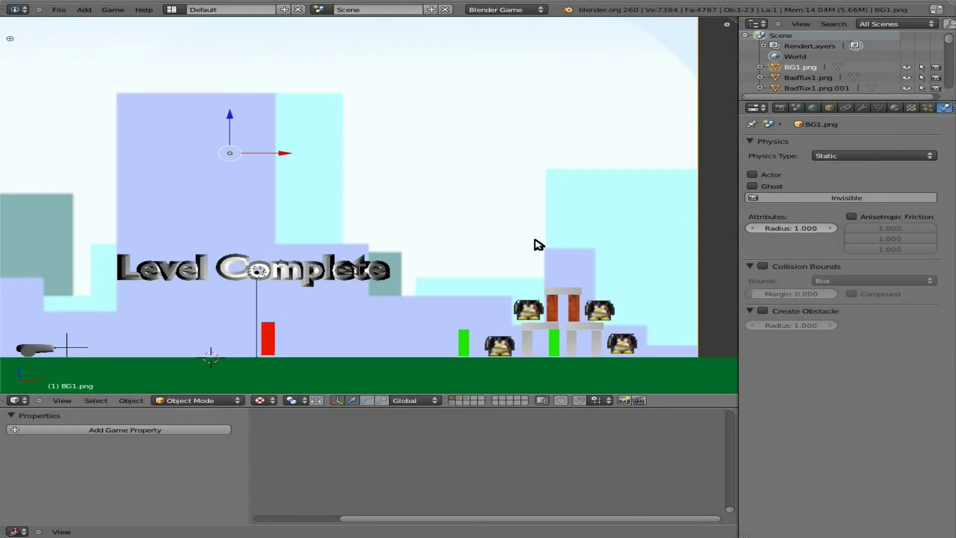
pyautogui.press('g')
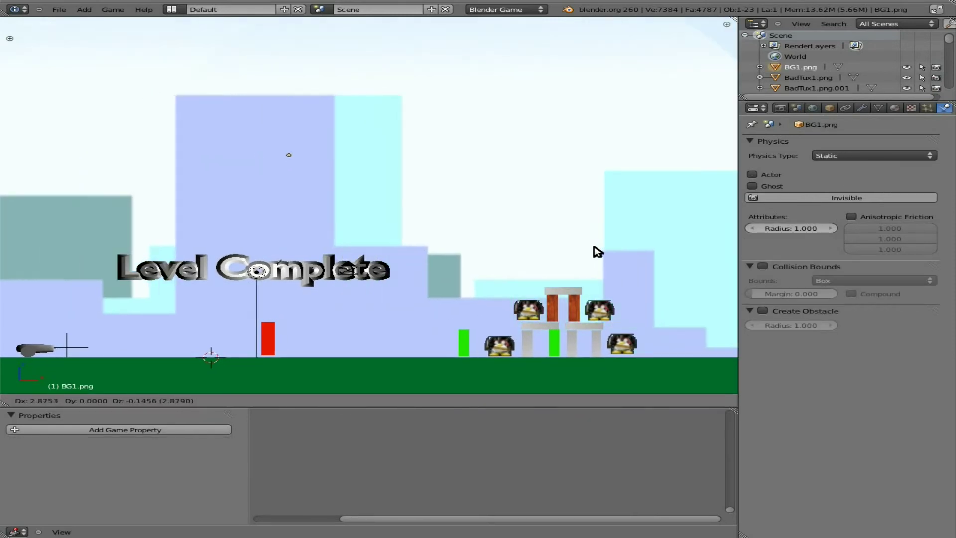
pyautogui.click(602, 251)
pyautogui.rightClick(379, 278)
pyautogui.press('g')
pyautogui.click(490, 271)
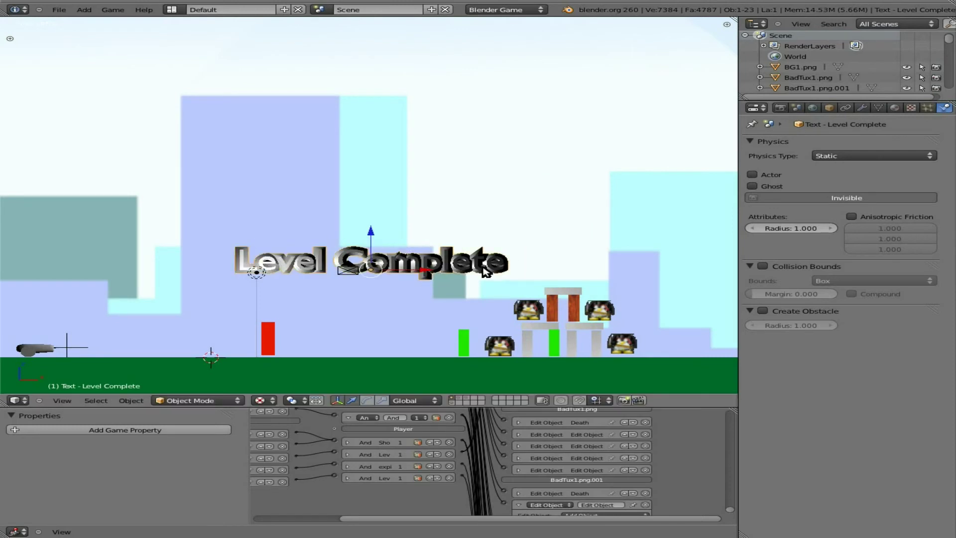
# - Test-run the game, then review all logic bricks maximized and restore the layout
pyautogui.press('p')
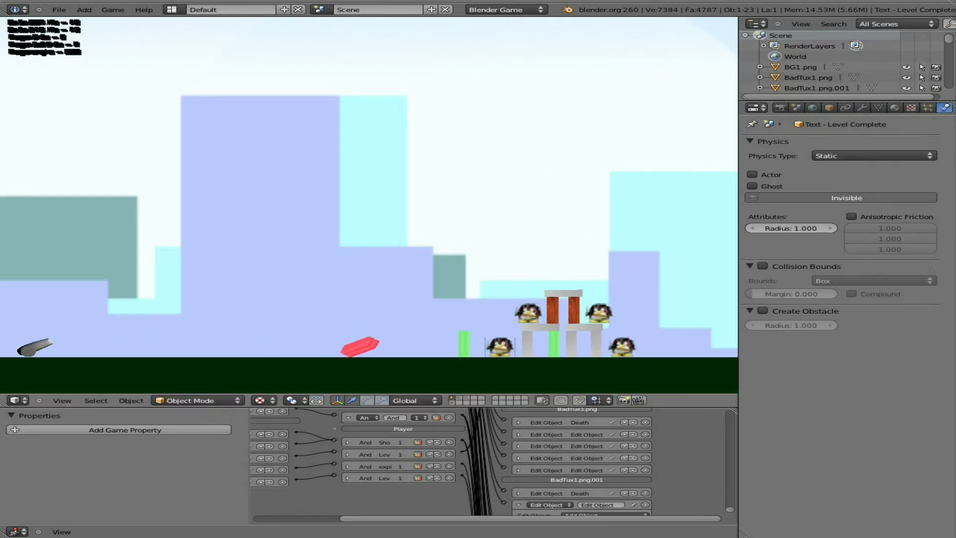
pyautogui.press('Escape')
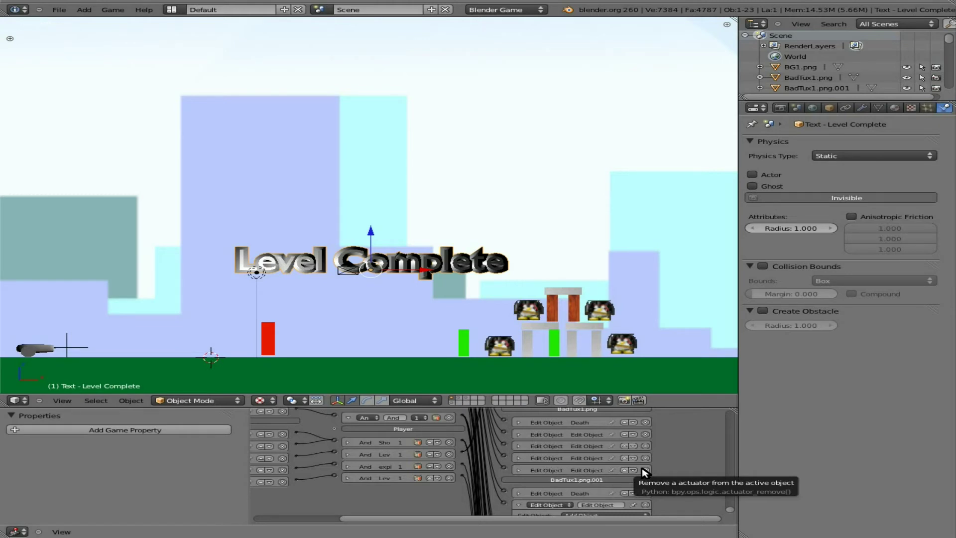
pyautogui.hotkey('ctrl', 'Up')
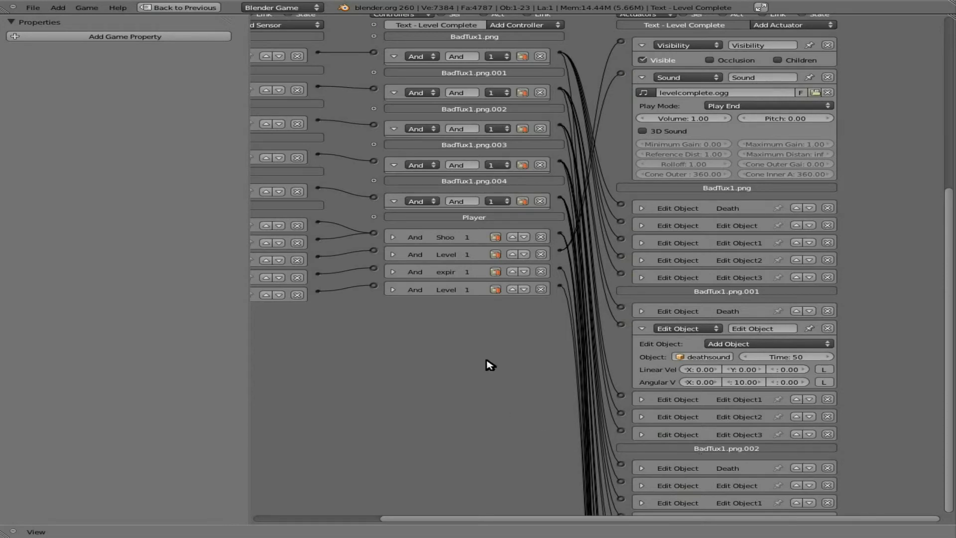
pyautogui.moveTo(487, 365); pyautogui.dragTo(391, 286, button='middle')
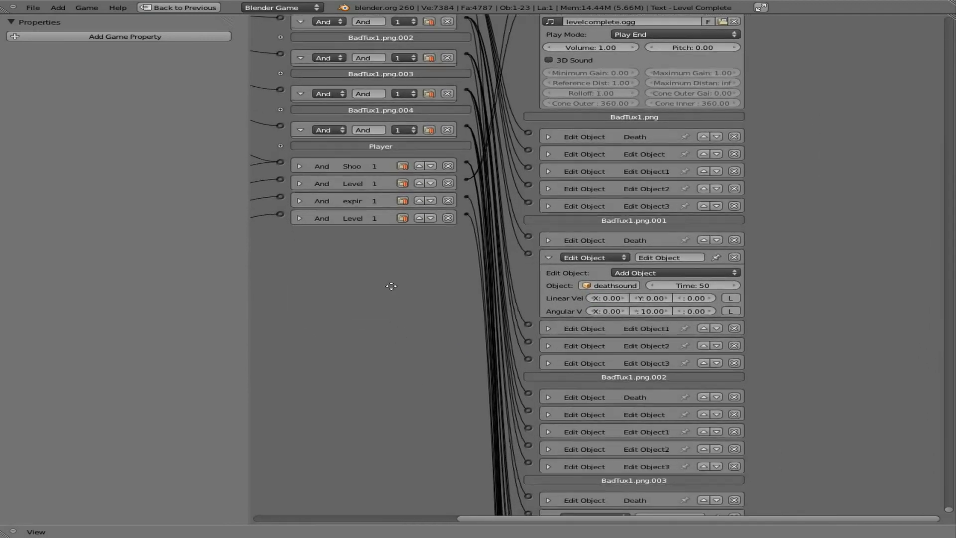
pyautogui.scroll(-10, 391, 294)
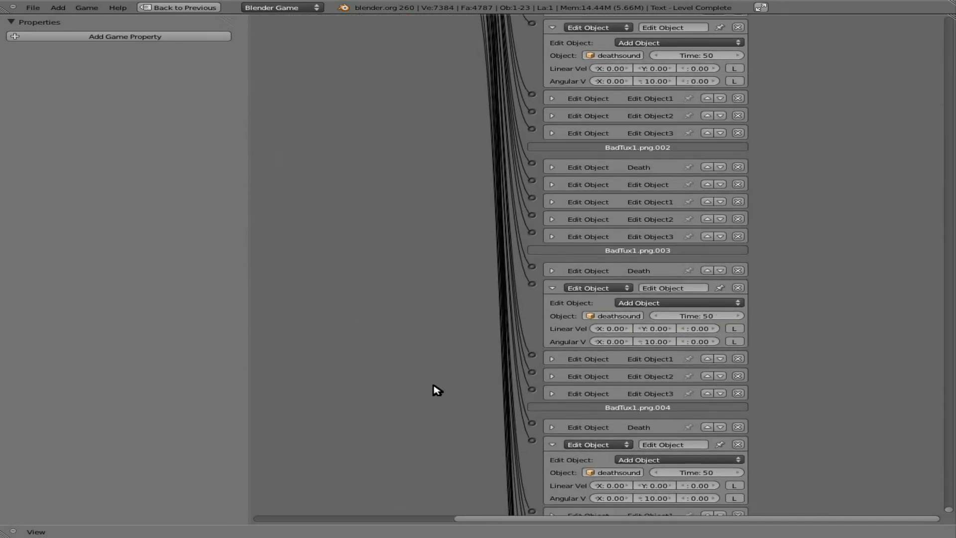
pyautogui.keyDown('ctrl'); pyautogui.hscroll(-15, 433, 277); pyautogui.keyUp('ctrl')
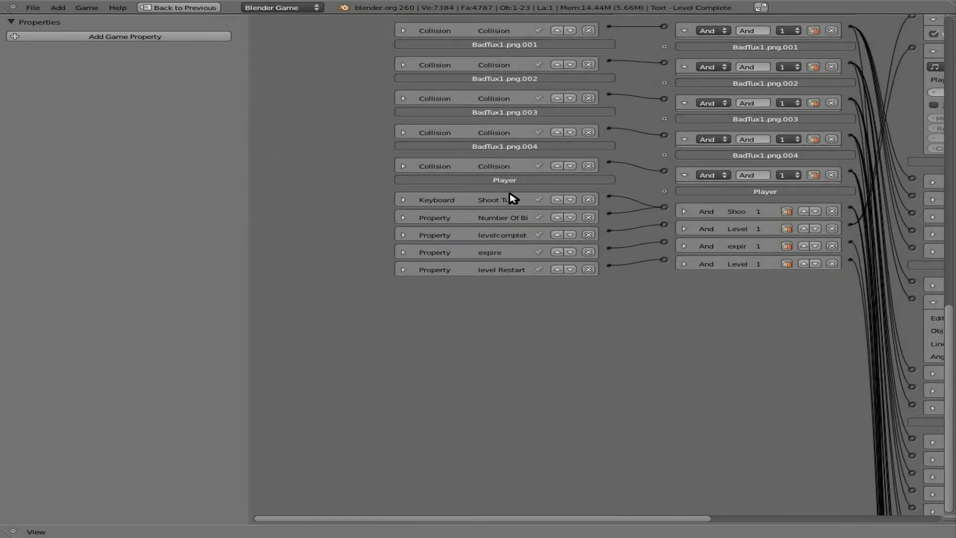
pyautogui.press('Home')
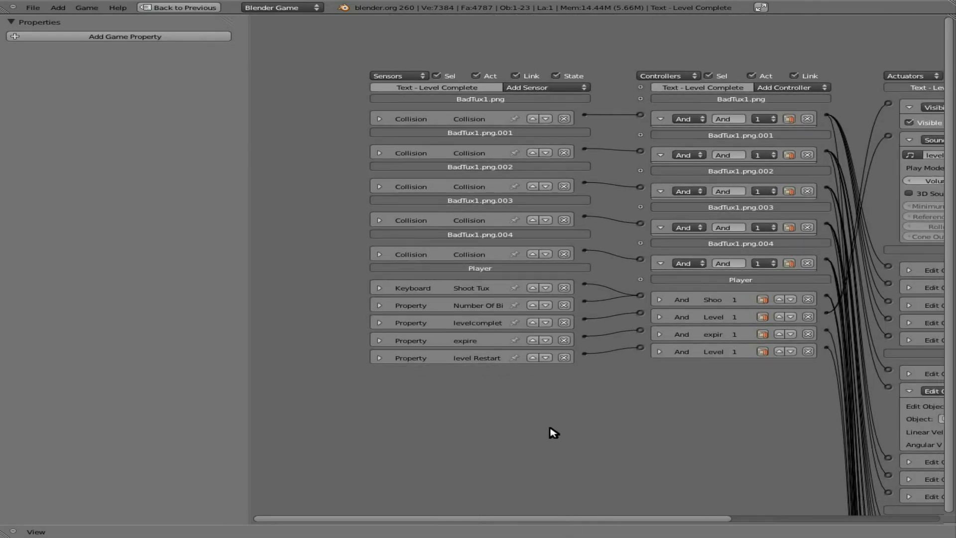
pyautogui.hotkey('ctrl', 'Up')
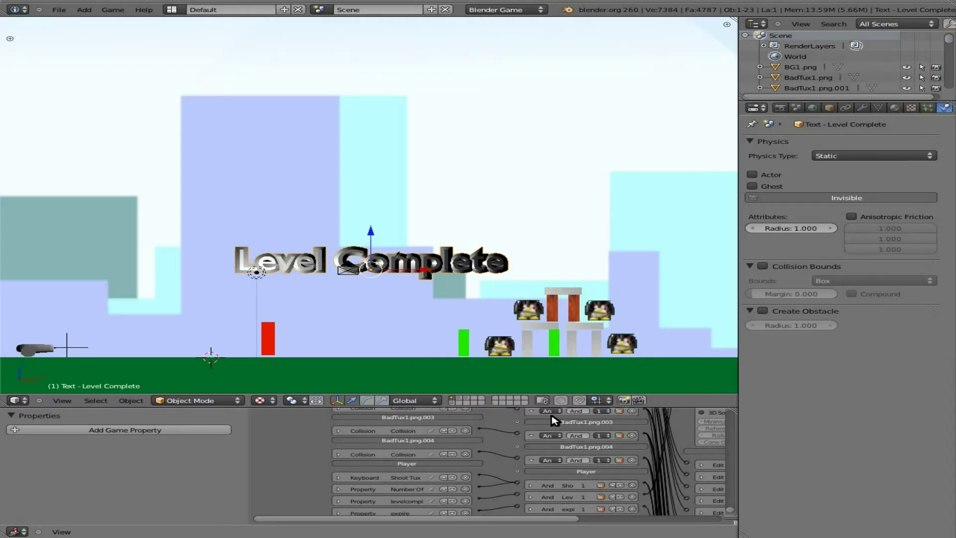
# - Select supertux on the penguin layer and delete its life Property actuator
pyautogui.click(459, 403)
pyautogui.rightClick(245, 273)
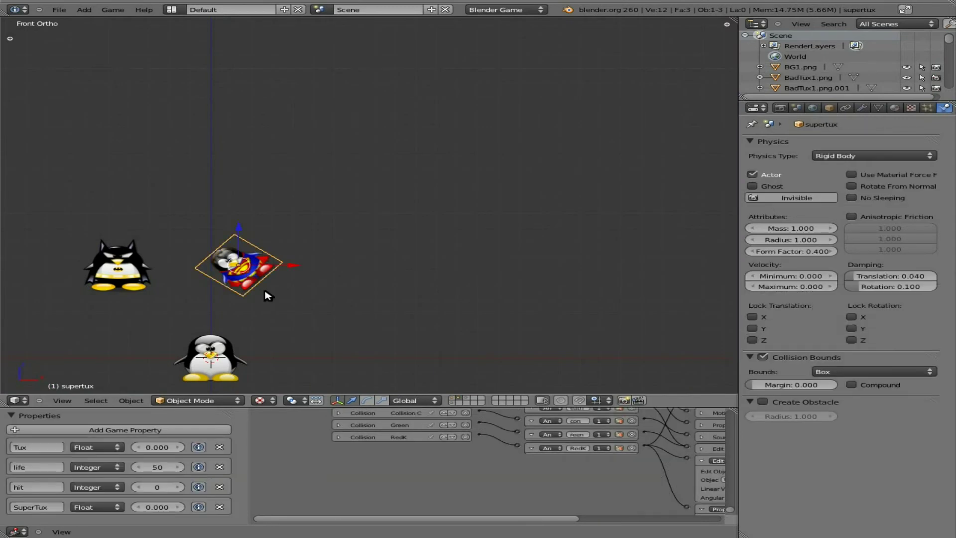
pyautogui.keyDown('ctrl'); pyautogui.hscroll(8, 640, 489); pyautogui.keyUp('ctrl')
pyautogui.scroll(2, 640, 488)
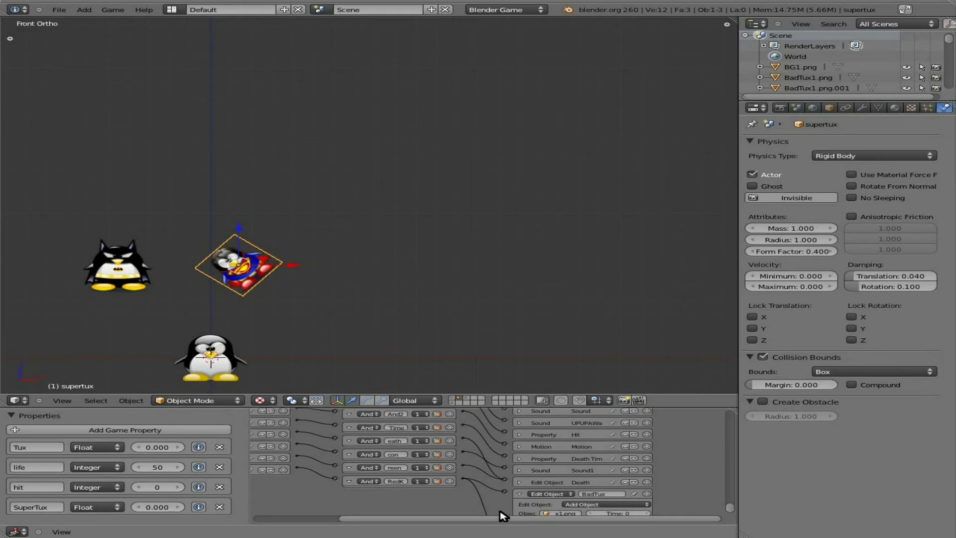
pyautogui.scroll(-3, 472, 506)
pyautogui.keyDown('ctrl'); pyautogui.hscroll(3, 472, 506); pyautogui.keyUp('ctrl')
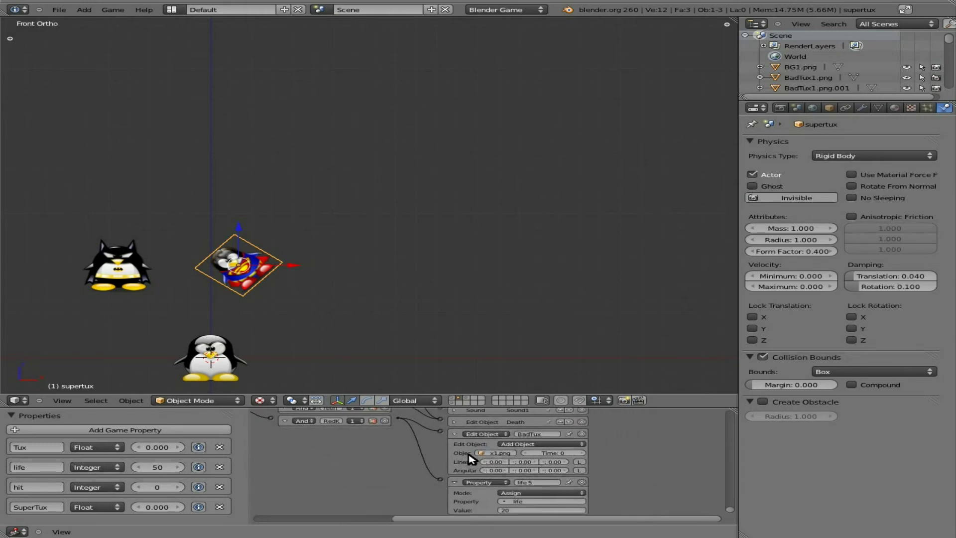
pyautogui.click(581, 483)
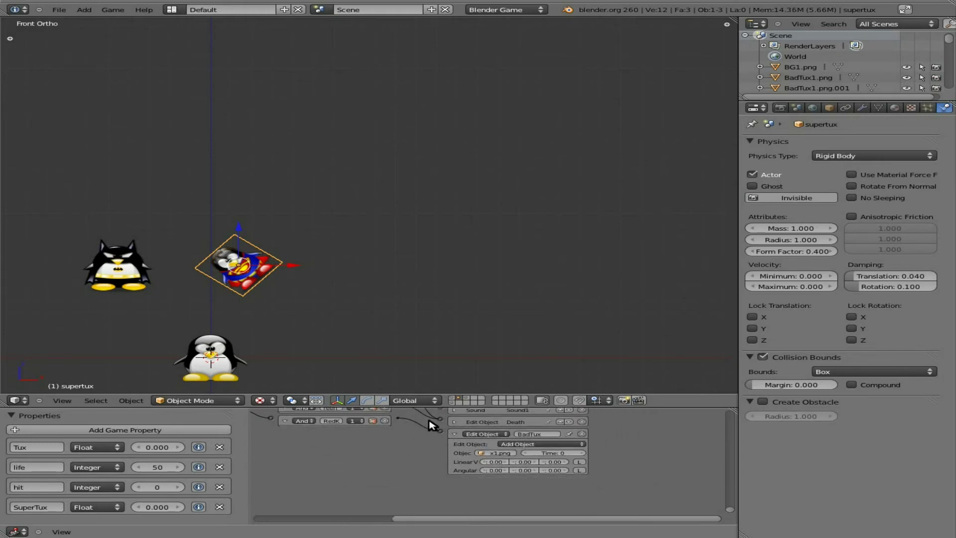
# - Link the RedK controller to the Edit Object actuator and play-test the game
pyautogui.moveTo(414, 434); pyautogui.dragTo(419, 479, button='middle')
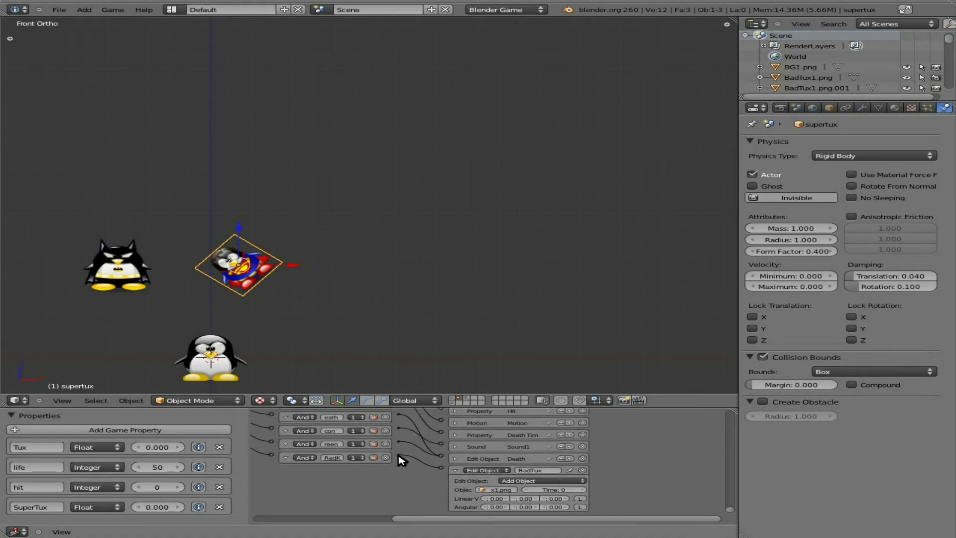
pyautogui.moveTo(398, 454); pyautogui.dragTo(442, 457)
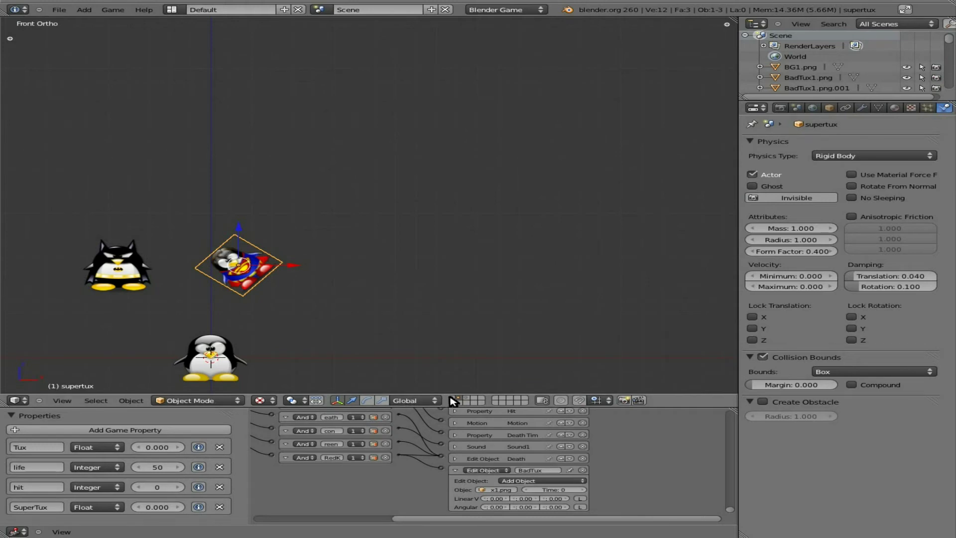
pyautogui.press('p')
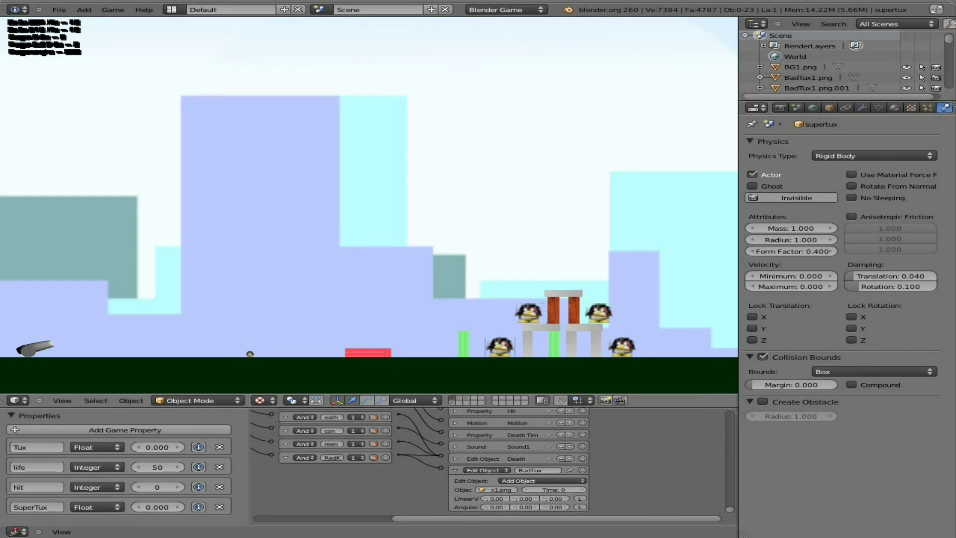
pyautogui.press('Escape')
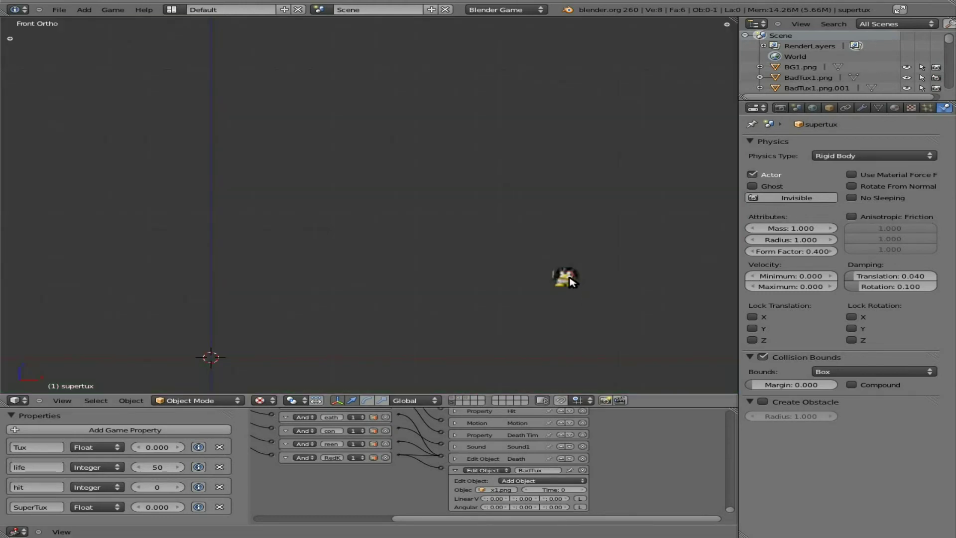
# - Scale up the BadTux penguin, apply its scale, and play-test the game
pyautogui.rightClick(571, 280)
pyautogui.press('s')
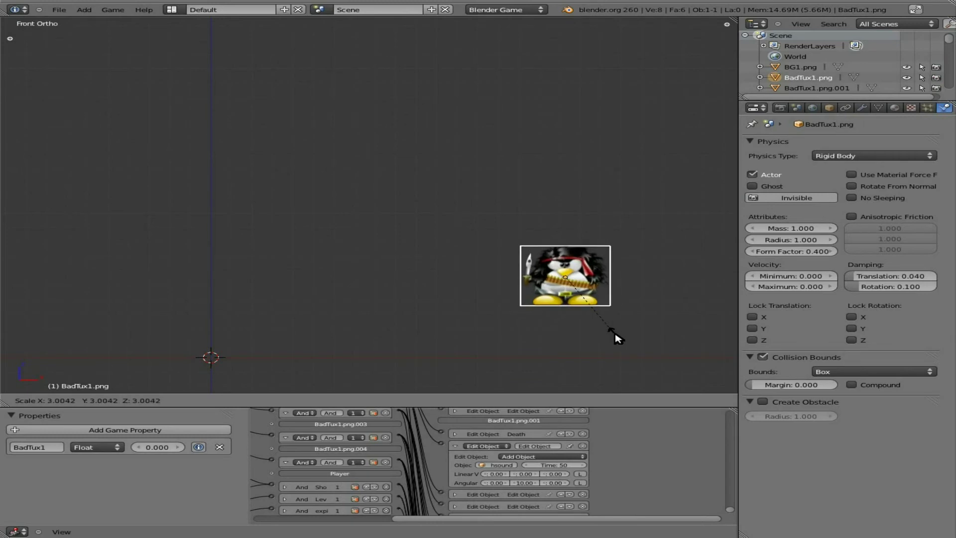
pyautogui.click(617, 338)
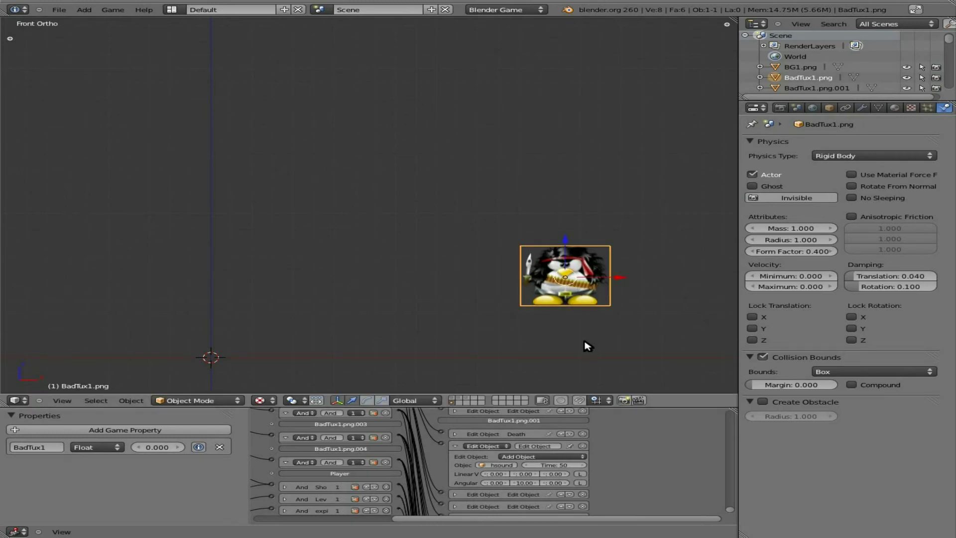
pyautogui.click(131, 401)
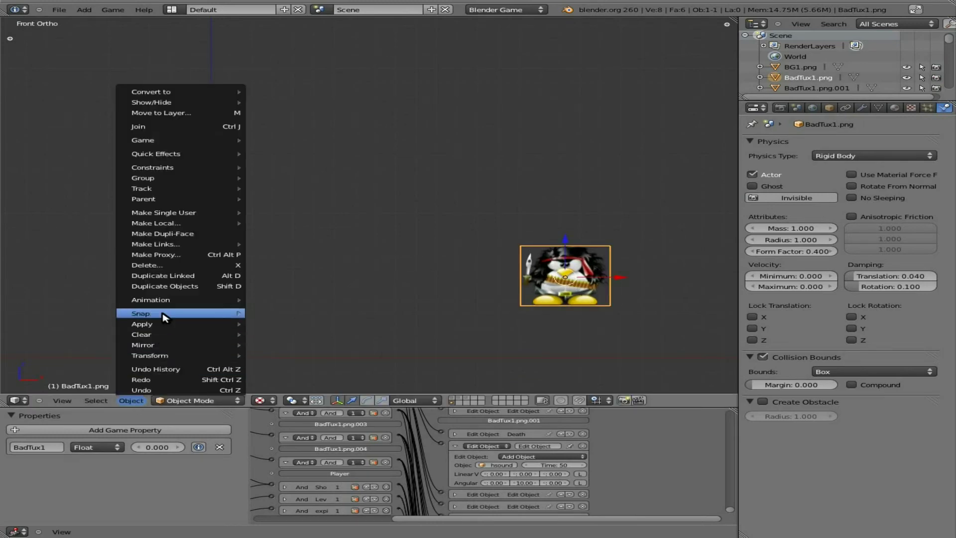
pyautogui.moveTo(168, 325)
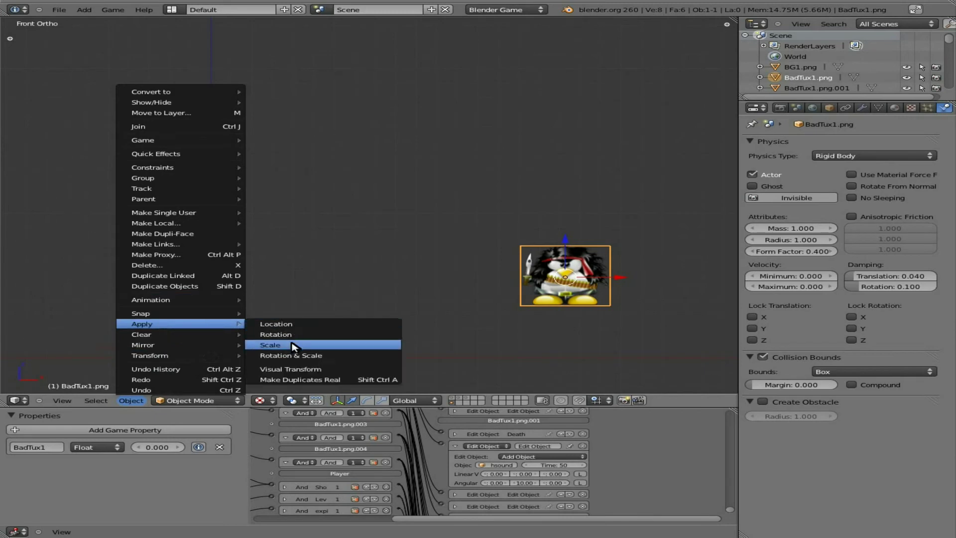
pyautogui.click(270, 345)
pyautogui.press('p')
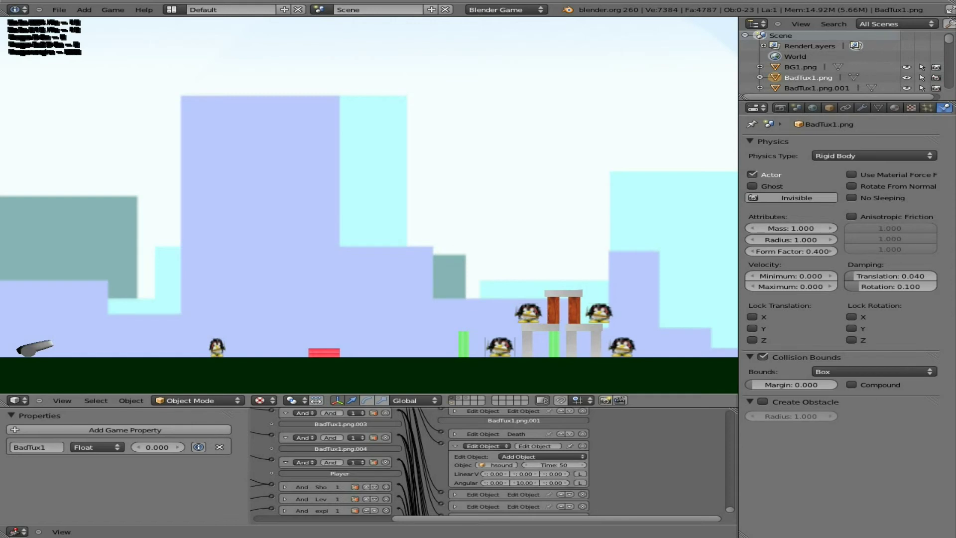
pyautogui.press('Escape')
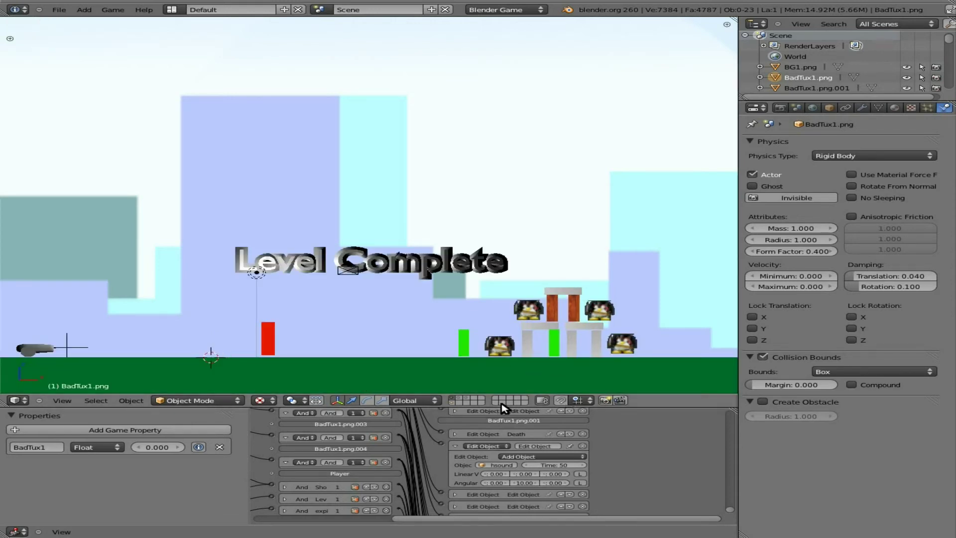
# - Show the BadTux layer and inspect its Add Object and Shoot Tux actuators
pyautogui.click(454, 402)
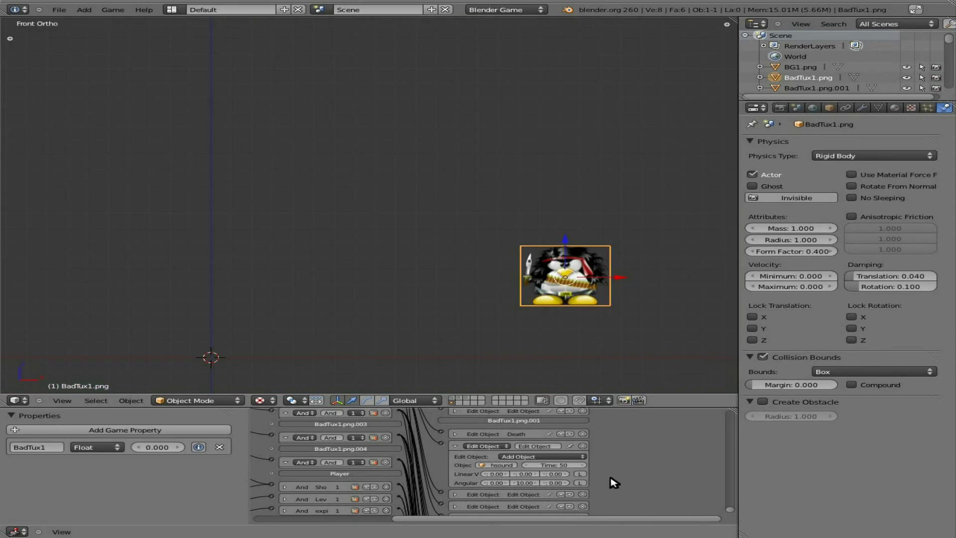
pyautogui.click(454, 445)
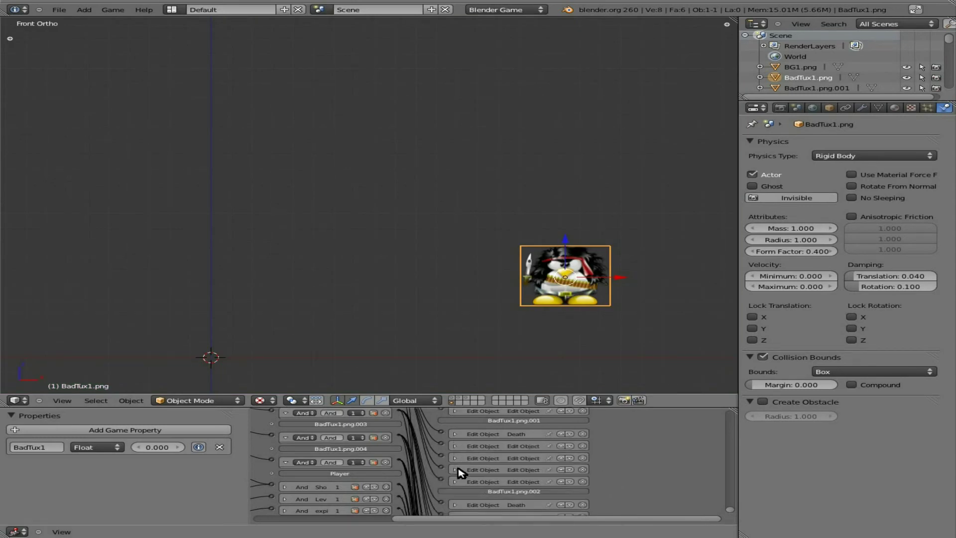
pyautogui.scroll(-3, 564, 471)
pyautogui.click(558, 464)
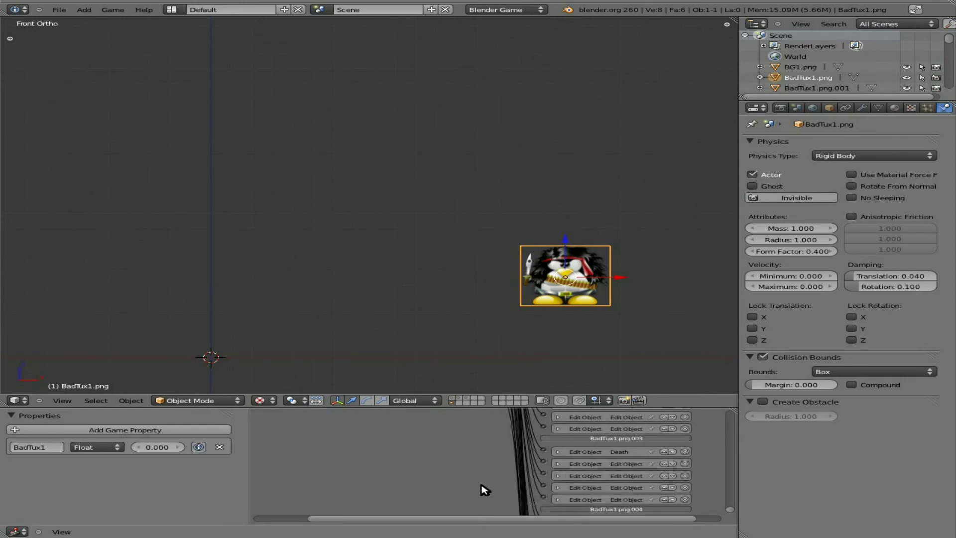
pyautogui.scroll(3, 469, 415)
pyautogui.click(542, 467)
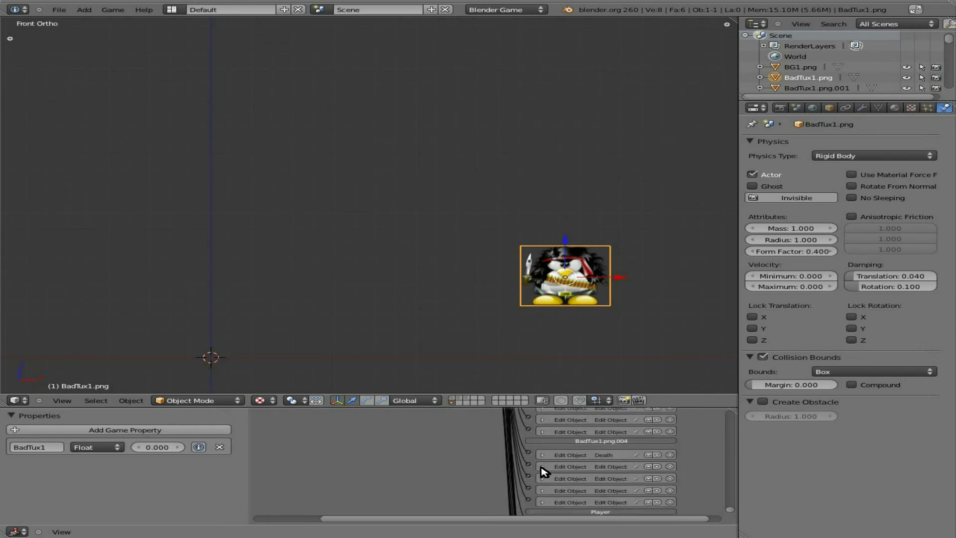
pyautogui.scroll(-5, 518, 495)
pyautogui.click(540, 430)
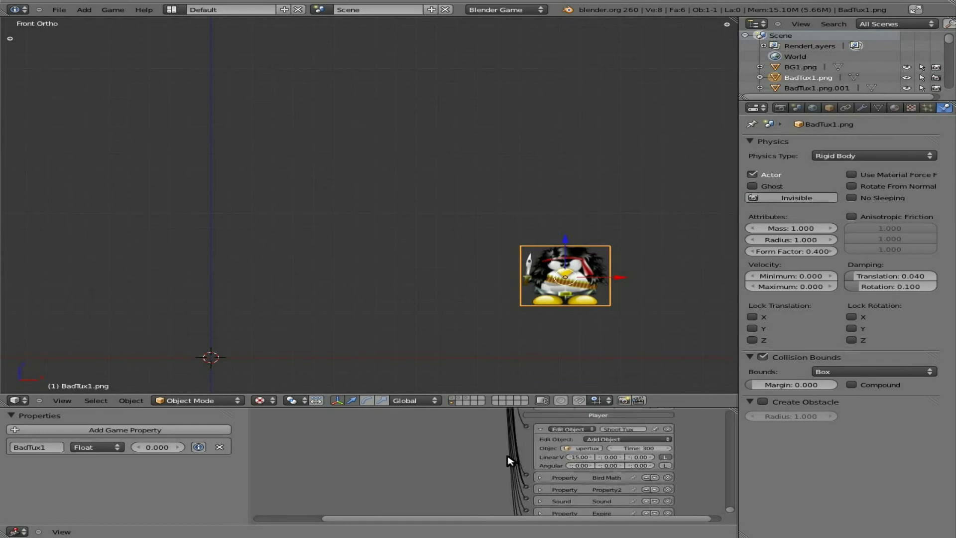
pyautogui.click(541, 430)
# - Maximize the logic editor and collapse the Level Complete sound and visibility actuators
pyautogui.hotkey('ctrl', 'Up')
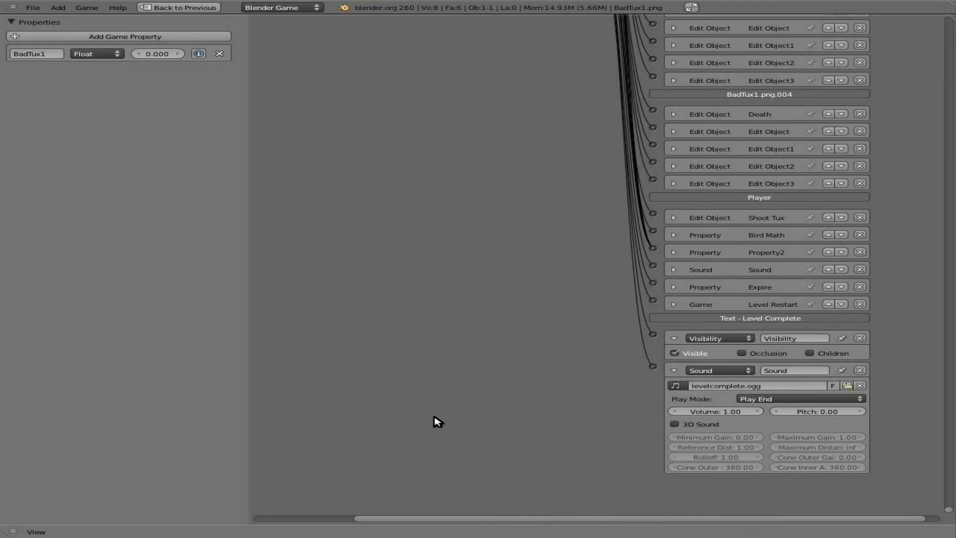
pyautogui.click(675, 371)
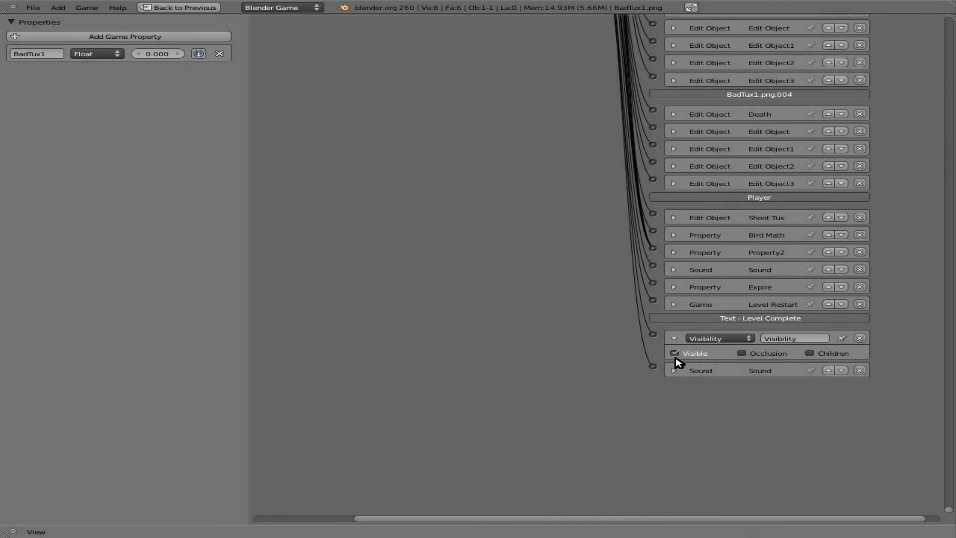
pyautogui.click(674, 339)
pyautogui.moveTo(537, 284); pyautogui.dragTo(497, 444, button='middle')
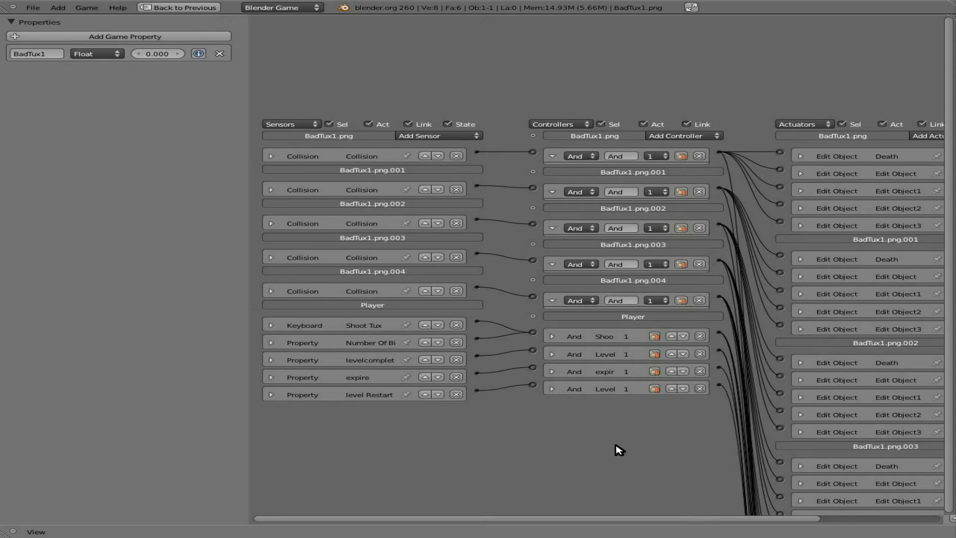
# - Play-test the game by firing a penguin, then show the BadTux layer again
pyautogui.hotkey('ctrl', 'Up')
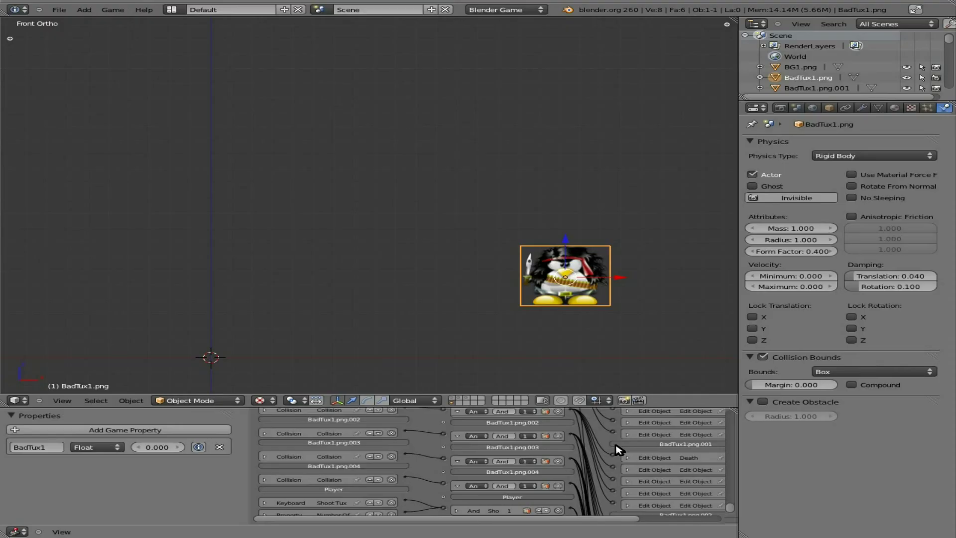
pyautogui.press('p')
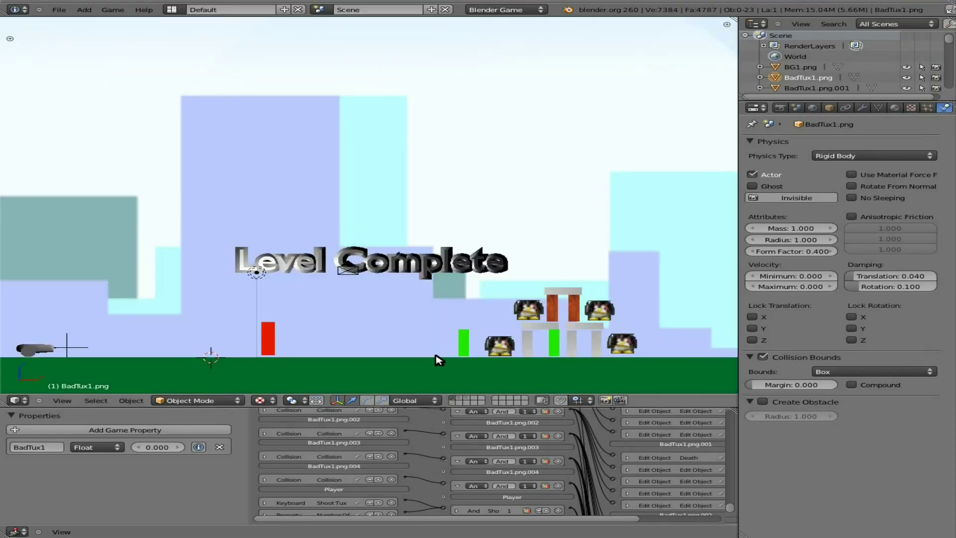
pyautogui.press('space')
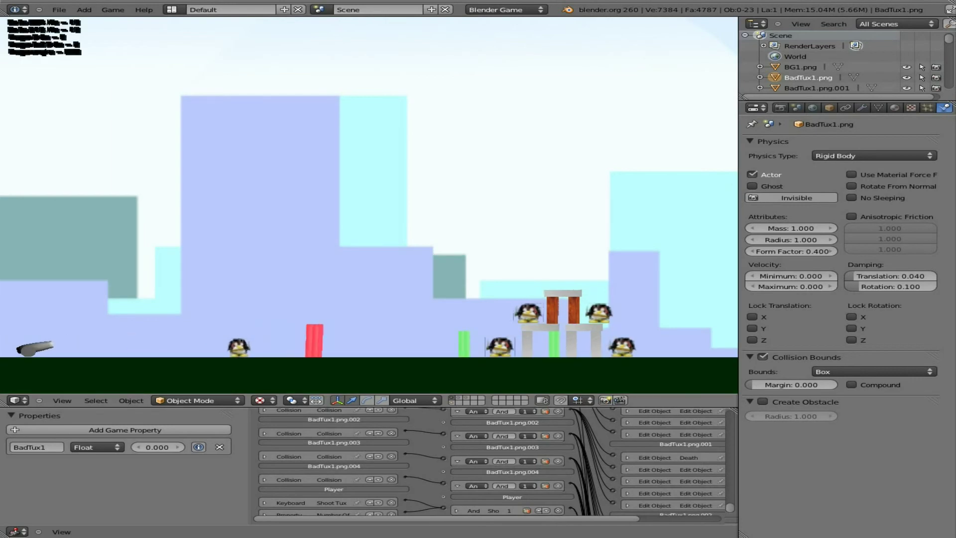
pyautogui.press('Escape')
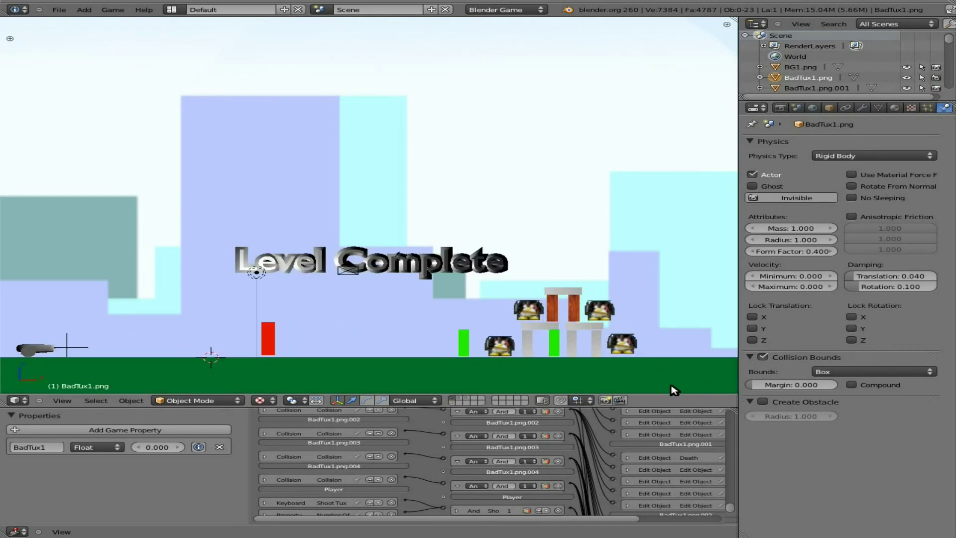
pyautogui.click(452, 402)
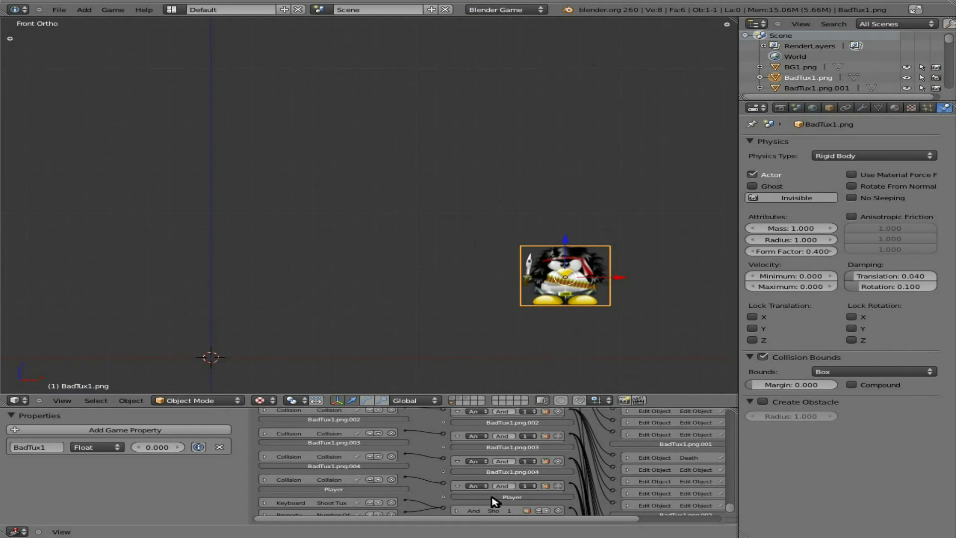
# - Add an Always sensor and a new And controller to BadTux
pyautogui.scroll(-3, 451, 503)
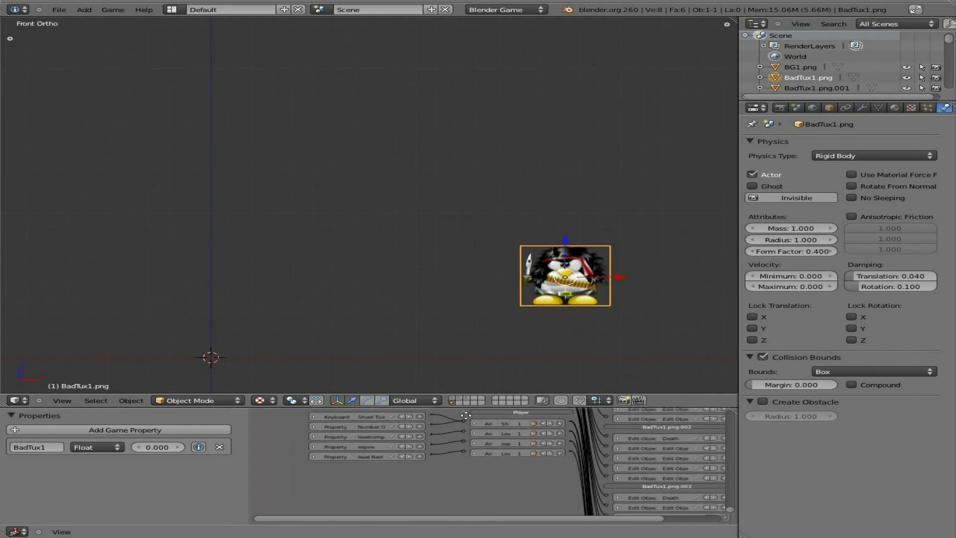
pyautogui.hotkey('ctrl', 'Up')
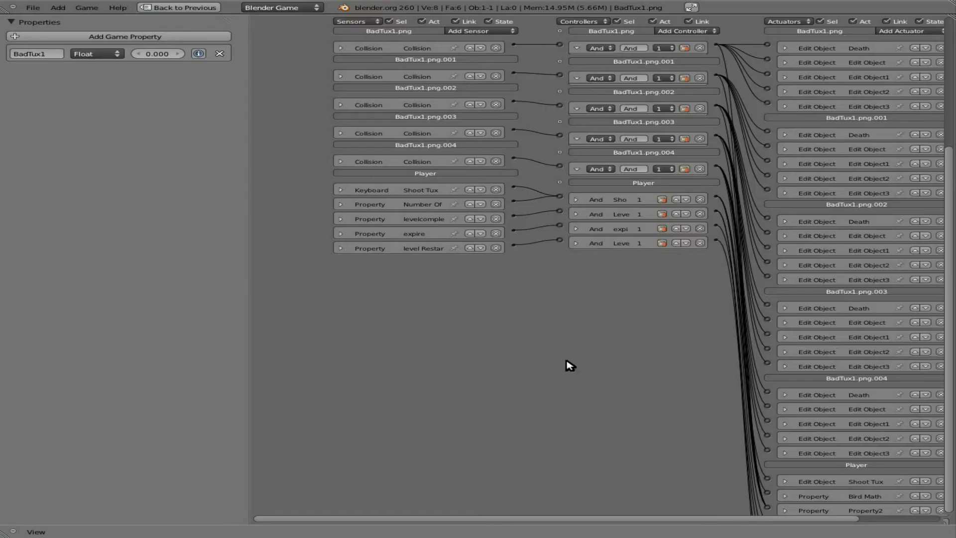
pyautogui.scroll(4, 564, 446)
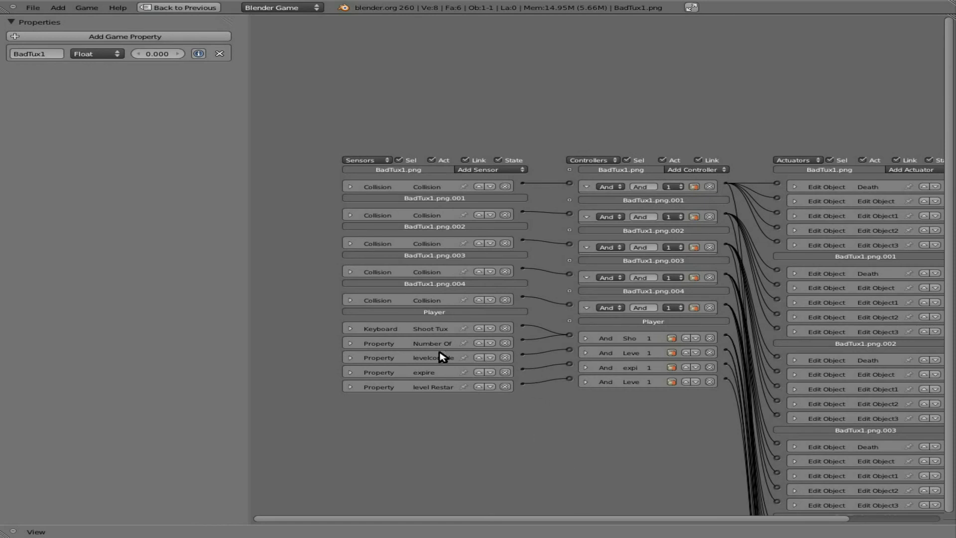
pyautogui.click(483, 170)
pyautogui.click(491, 170)
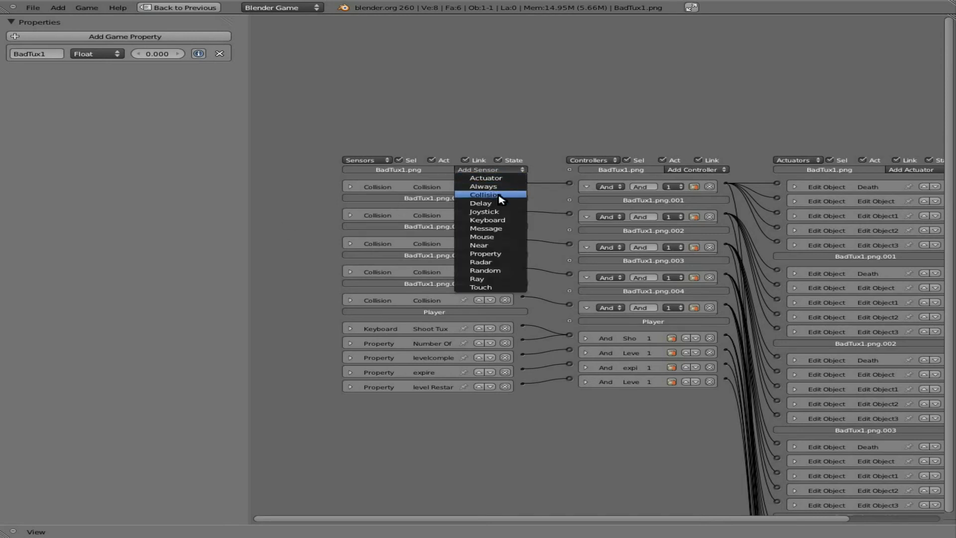
pyautogui.click(501, 186)
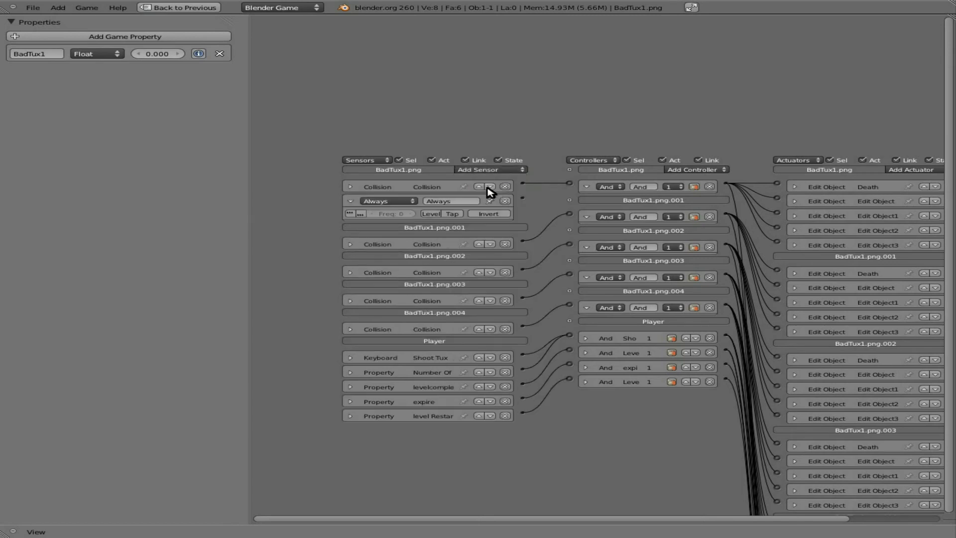
pyautogui.click(698, 170)
pyautogui.click(702, 179)
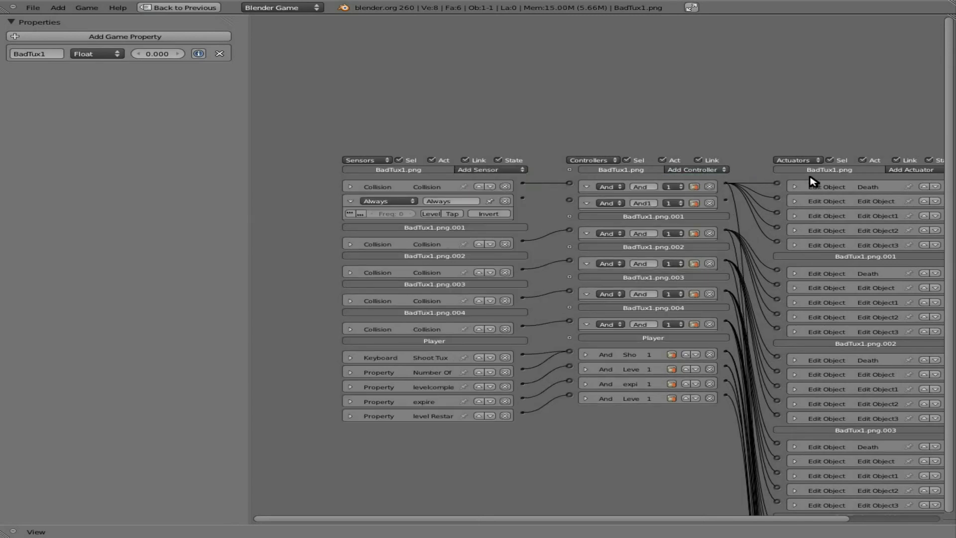
# - Add an Edit Object actuator set to Track to the Camera and link Always → And1 → it
pyautogui.click(897, 171)
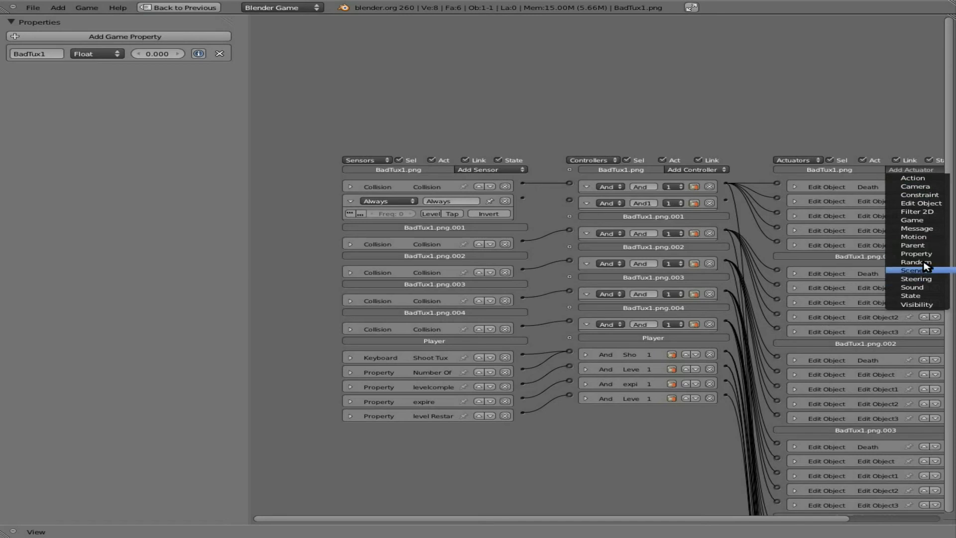
pyautogui.click(927, 204)
pyautogui.click(873, 272)
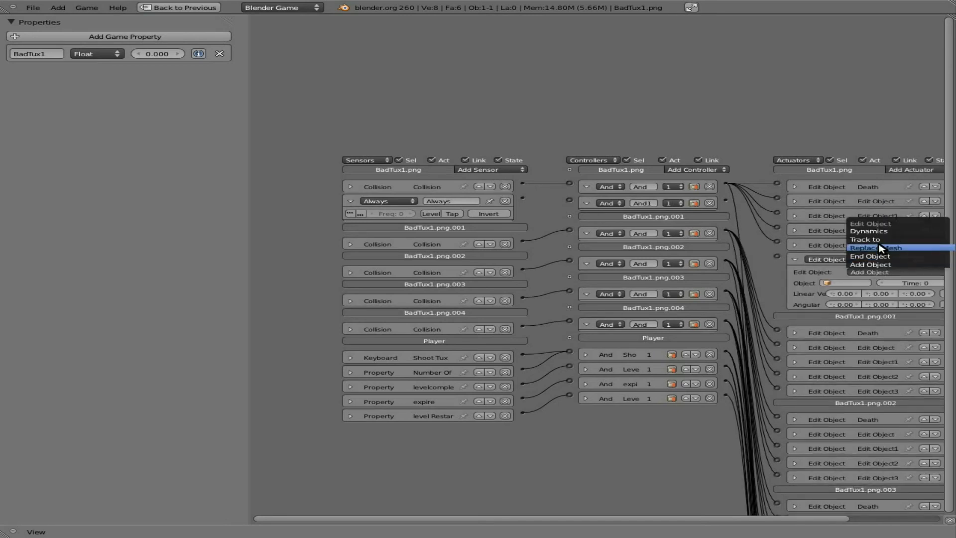
pyautogui.click(880, 240)
pyautogui.click(859, 283)
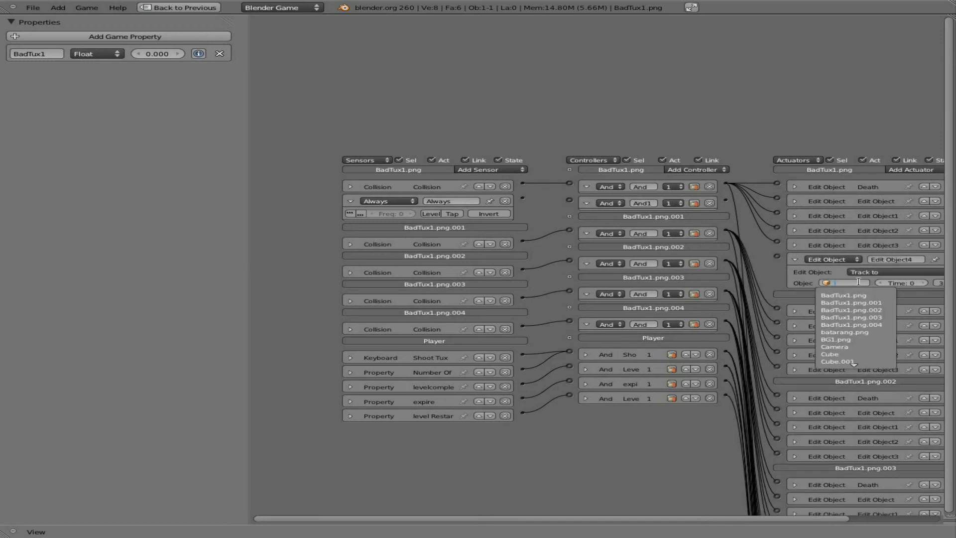
pyautogui.click(851, 344)
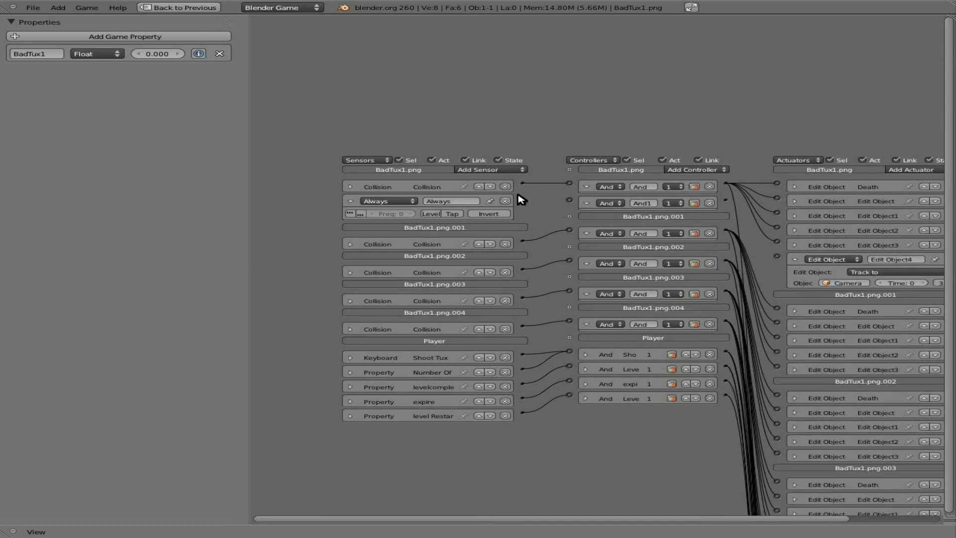
pyautogui.moveTo(542, 204); pyautogui.dragTo(569, 200)
pyautogui.moveTo(727, 199); pyautogui.dragTo(776, 256)
# - Restore the normal layout and play-test the new tracking logic twice
pyautogui.hotkey('ctrl', 'Up')
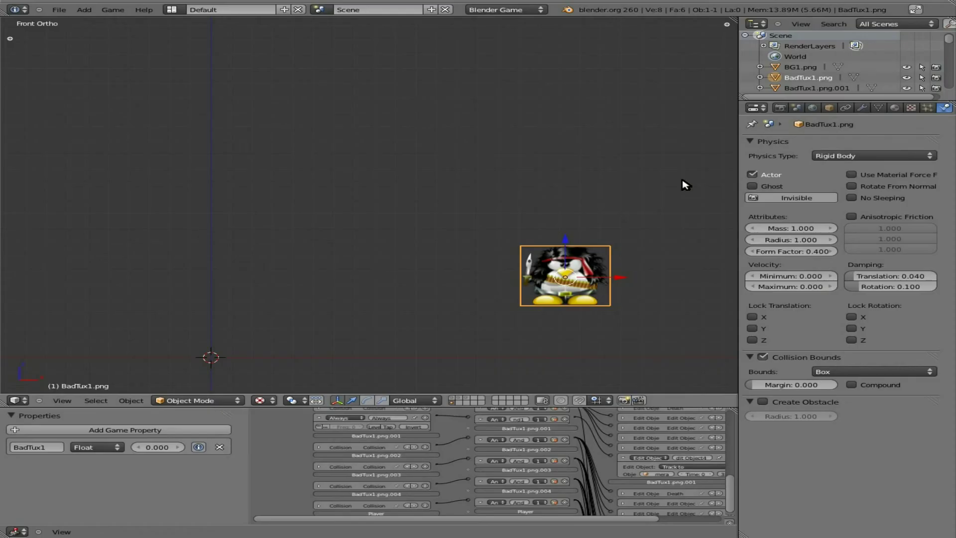
pyautogui.press('p')
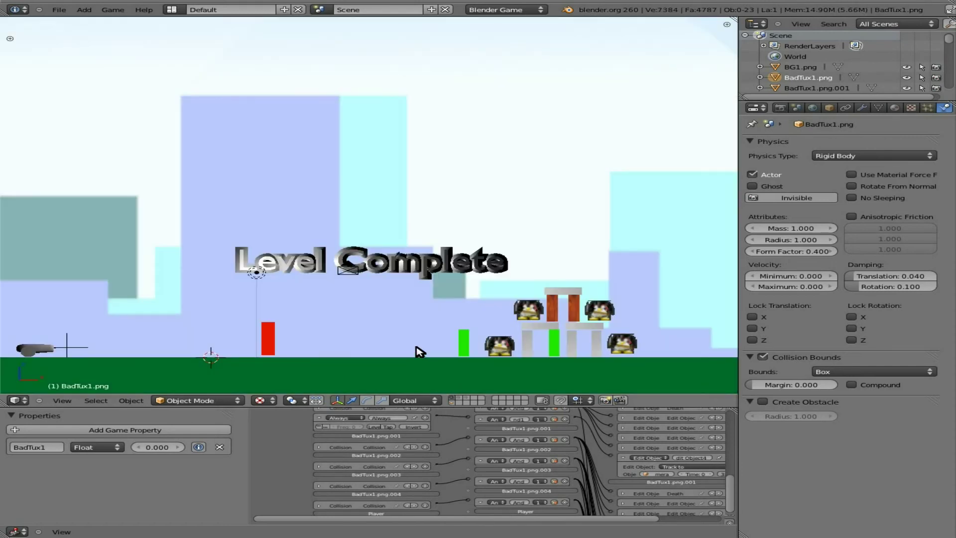
pyautogui.press('p')
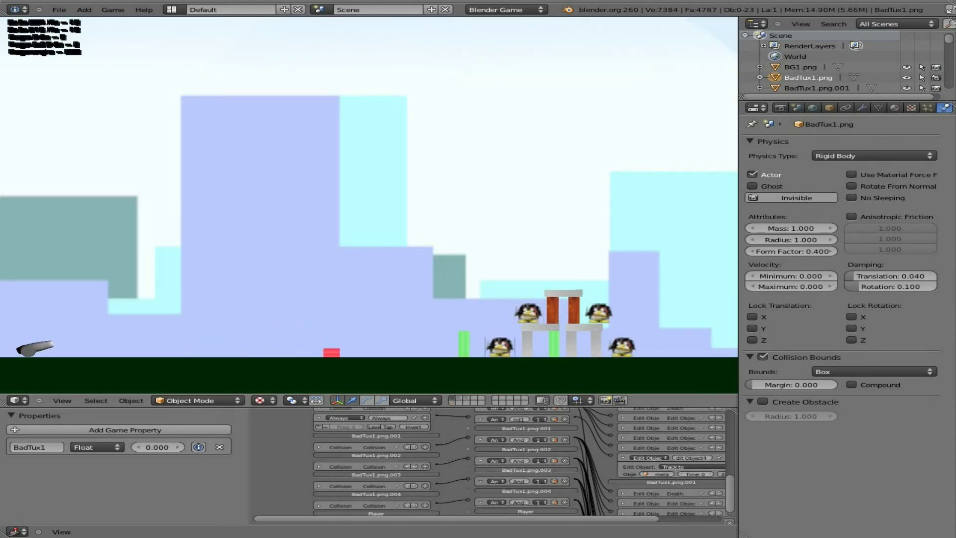
pyautogui.press('Escape')
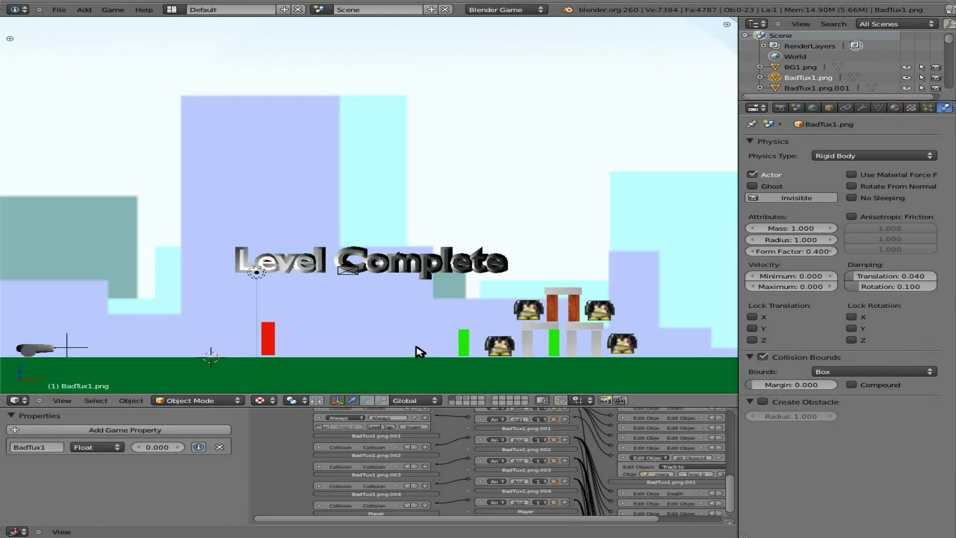
pyautogui.press('p')
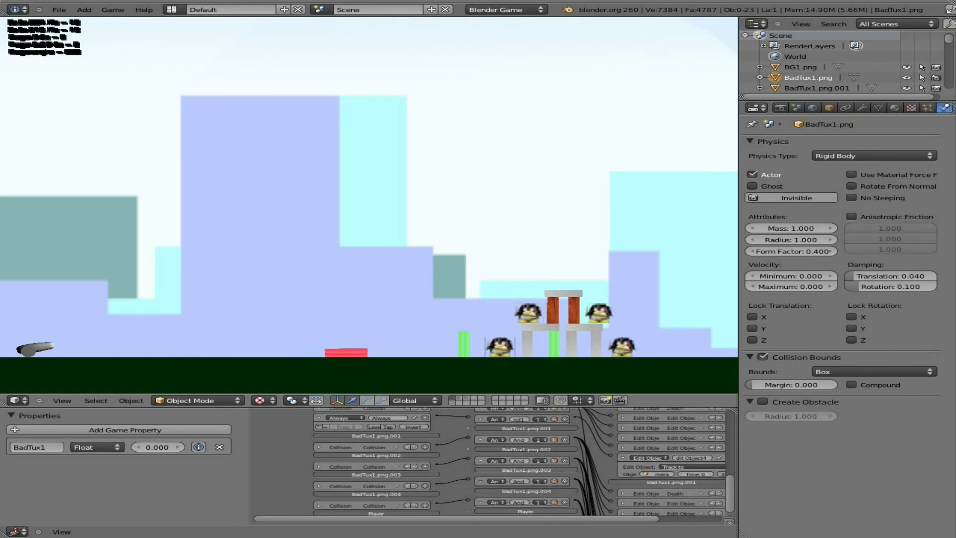
pyautogui.press('Escape')
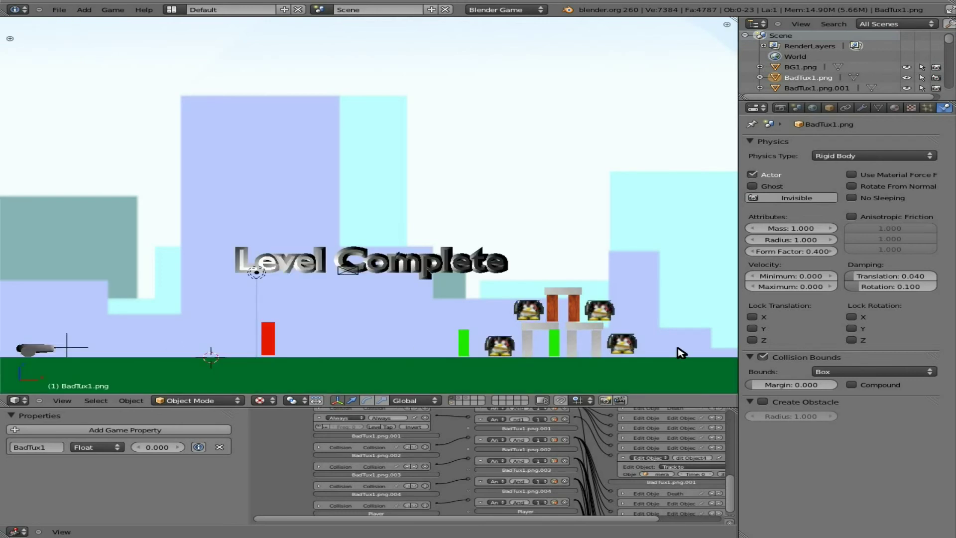
# - Delete BadTux1.png's Always sensor, the extra And1 controller and the track-to-camera actuator
pyautogui.hotkey('ctrl', 'Up')
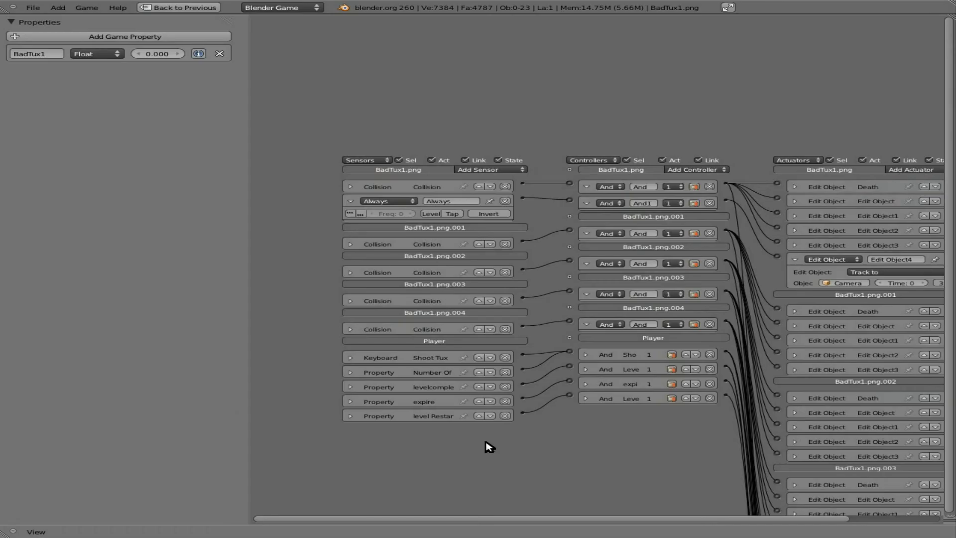
pyautogui.moveTo(657, 451); pyautogui.dragTo(514, 403, button='middle')
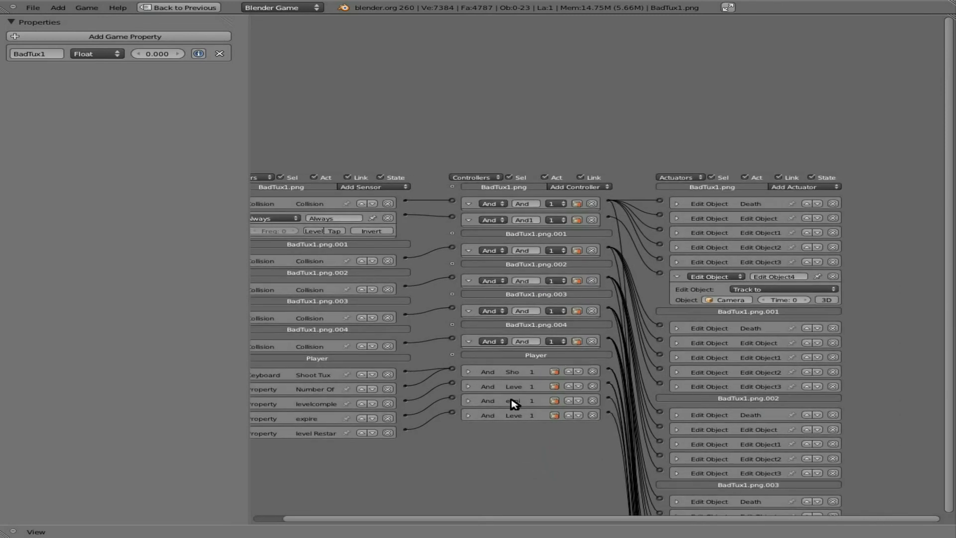
pyautogui.click(386, 218)
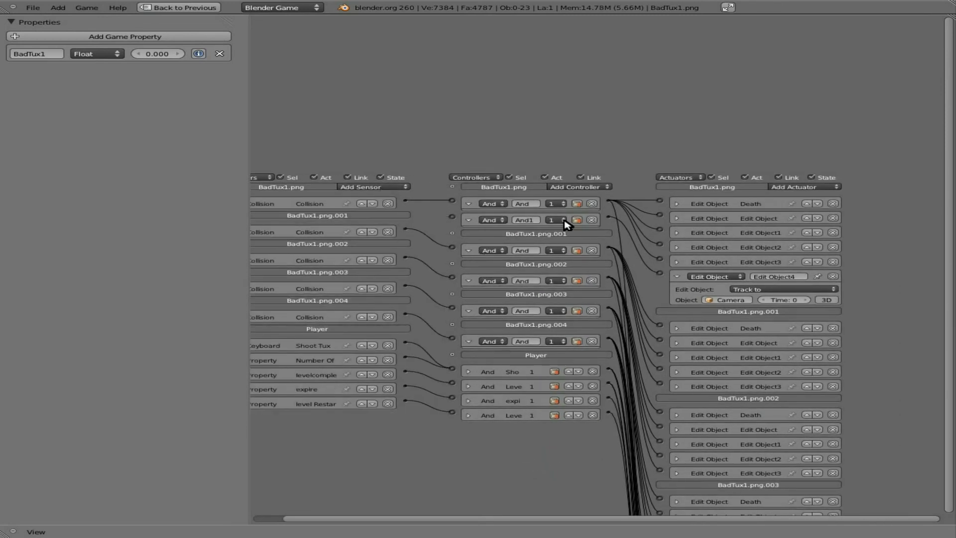
pyautogui.click(592, 219)
pyautogui.click(832, 276)
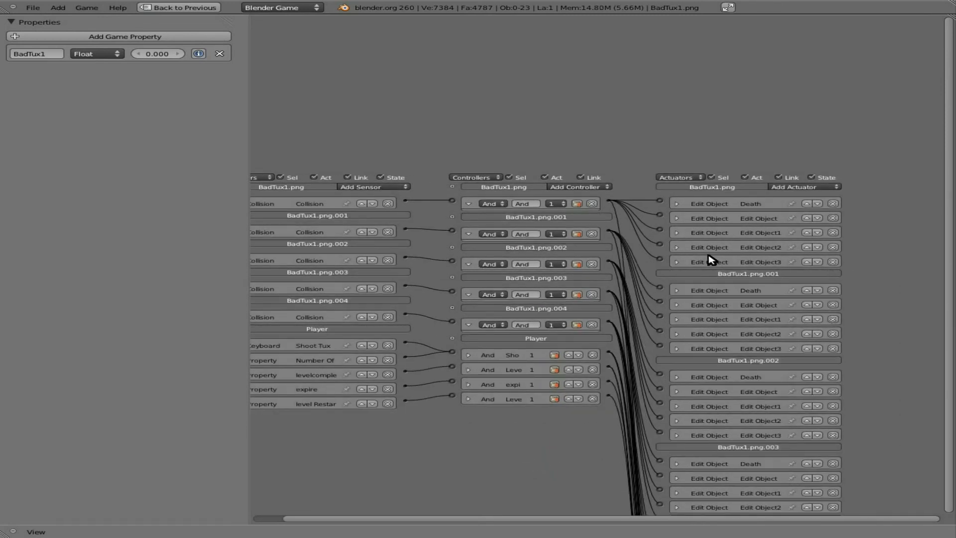
pyautogui.hotkey('ctrl', 'Up')
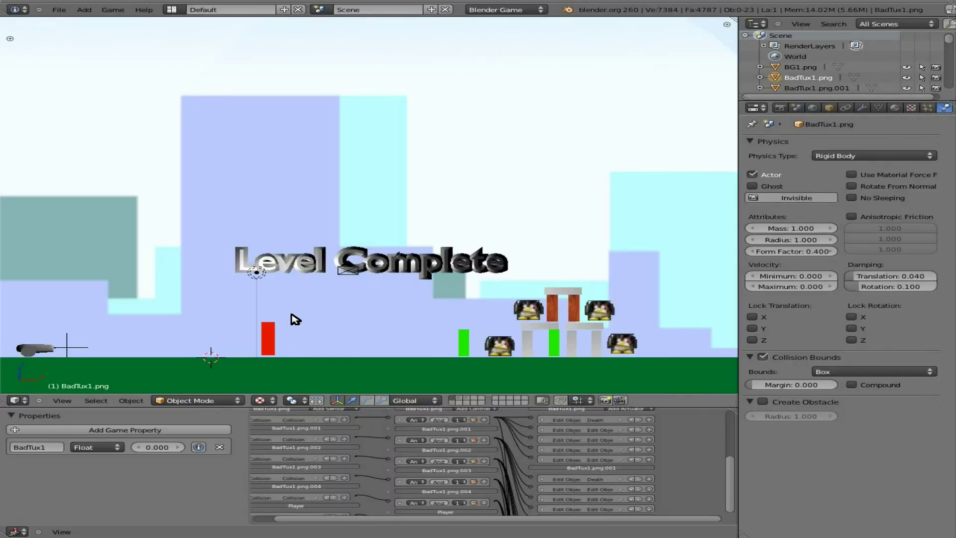
# - Test the game by firing and aiming penguins, then rerun it from the top view
pyautogui.press('p')
pyautogui.press('space')
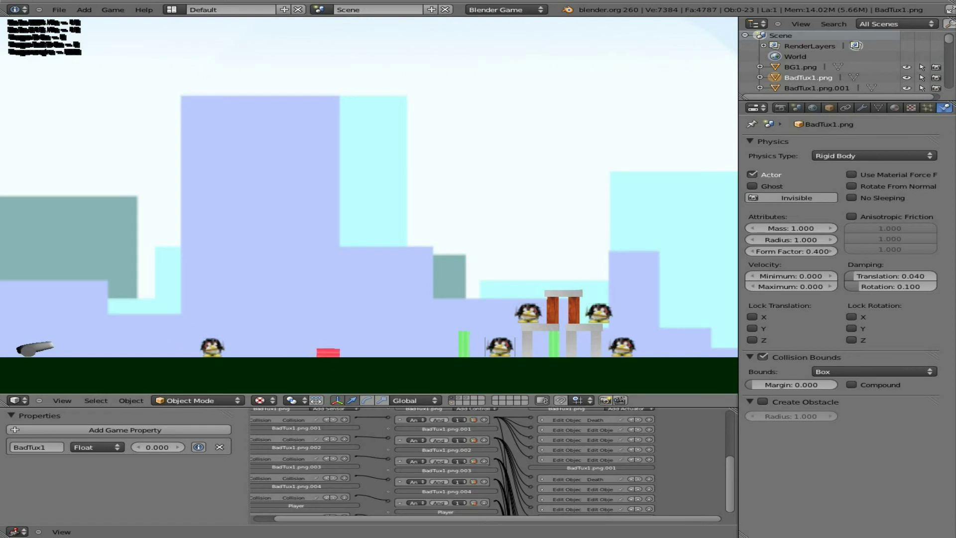
pyautogui.press('space')
pyautogui.press('Up')
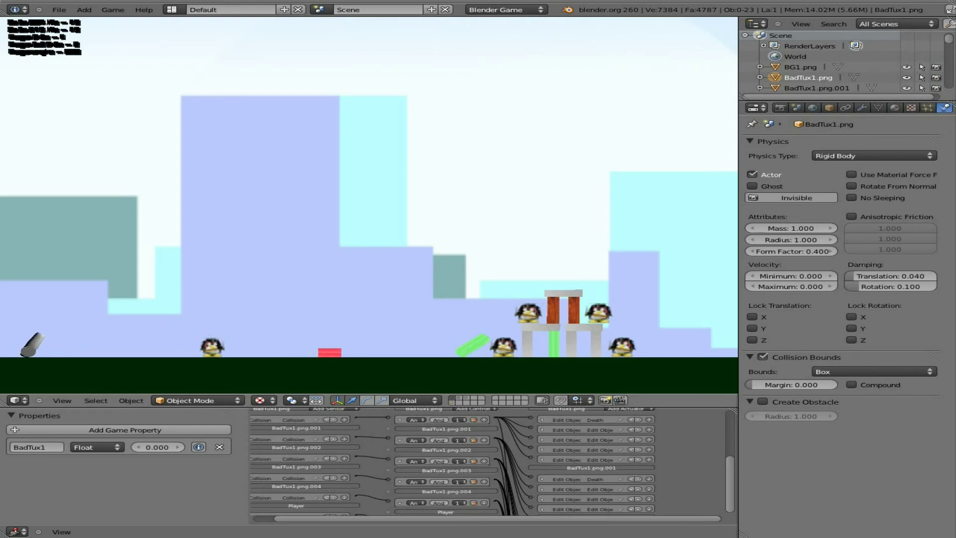
pyautogui.press('Down')
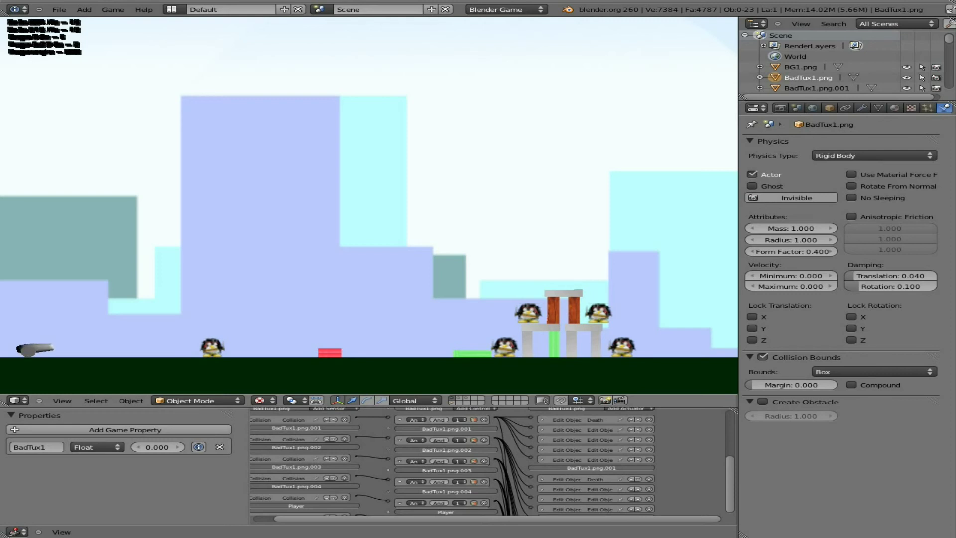
pyautogui.press('space')
pyautogui.press('Up')
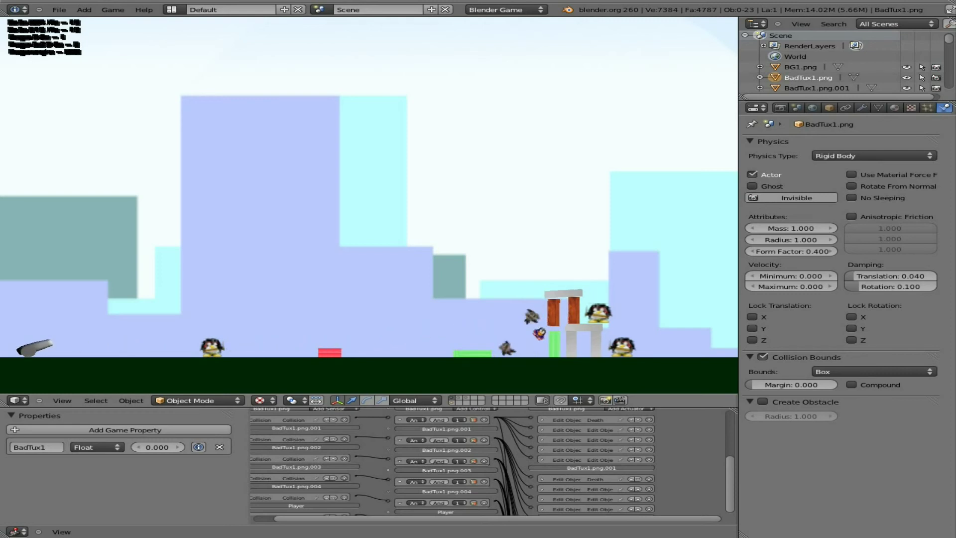
pyautogui.press('Escape')
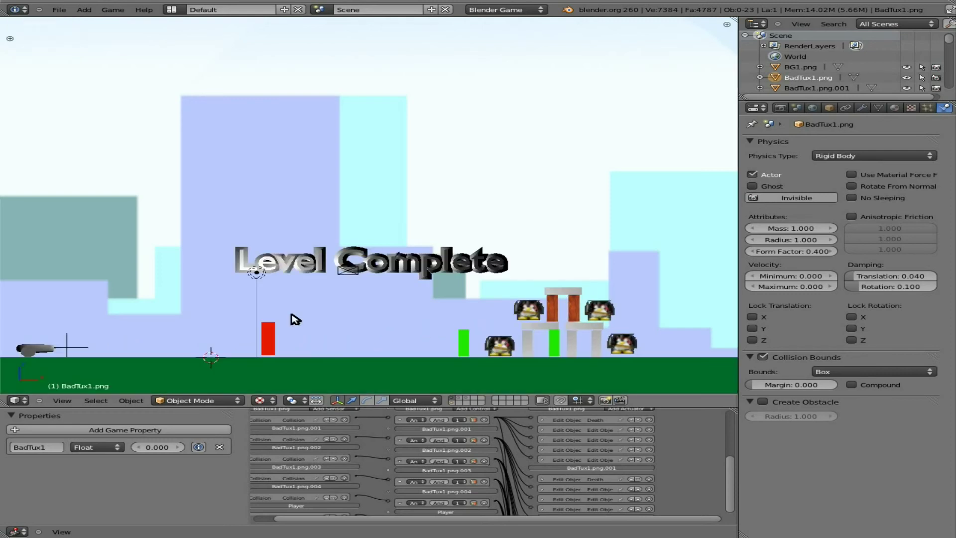
pyautogui.press('KP_7')
pyautogui.press('p')
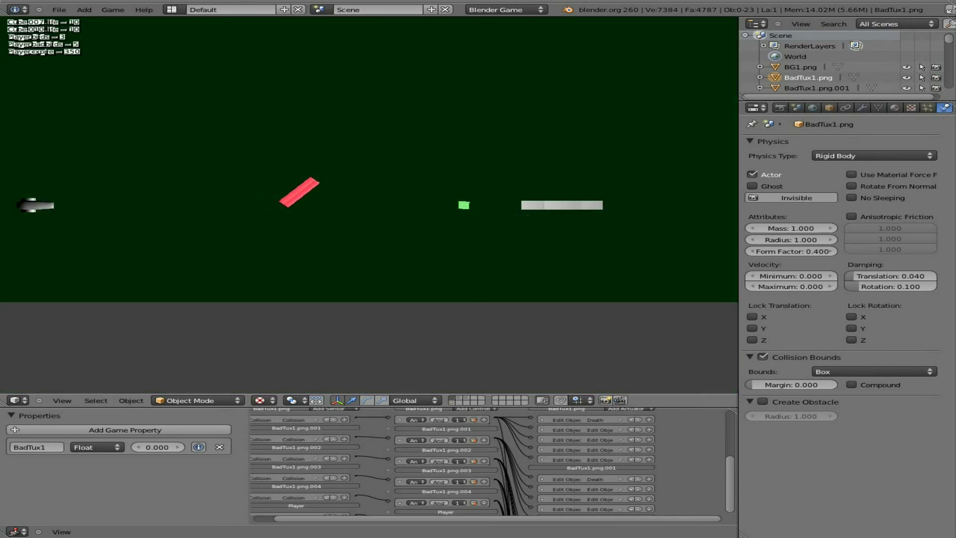
# - Stop the game, switch to wireframe display and run another game test
pyautogui.press('Escape')
pyautogui.press('z')
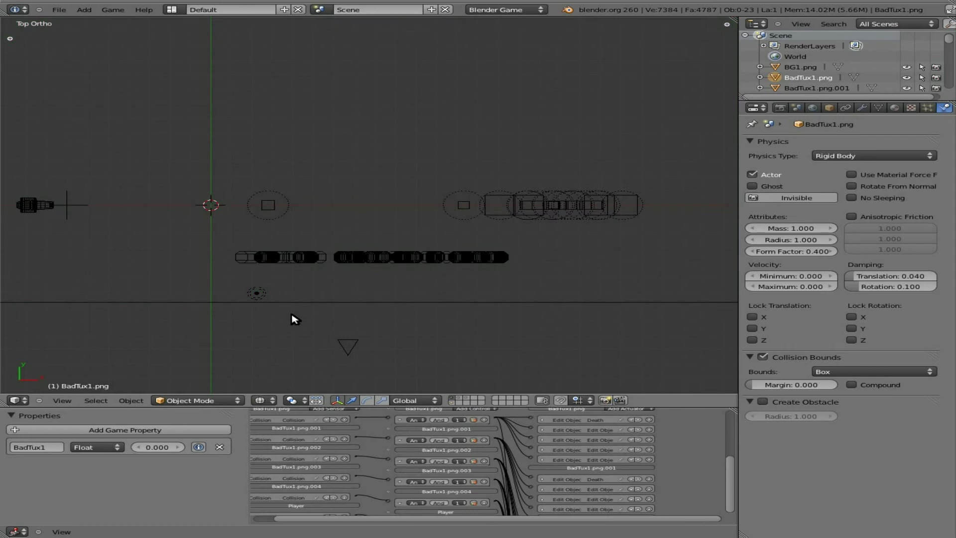
pyautogui.press('p')
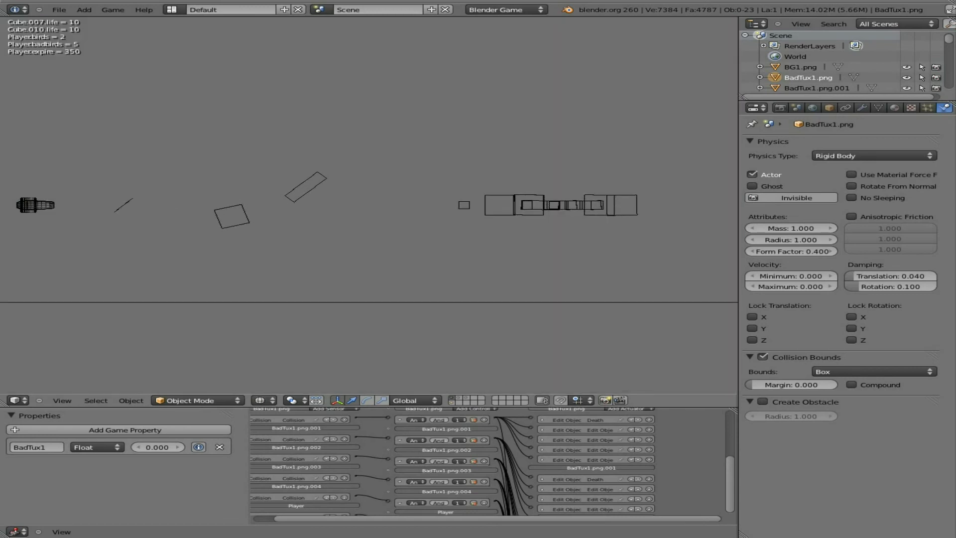
pyautogui.press('Escape')
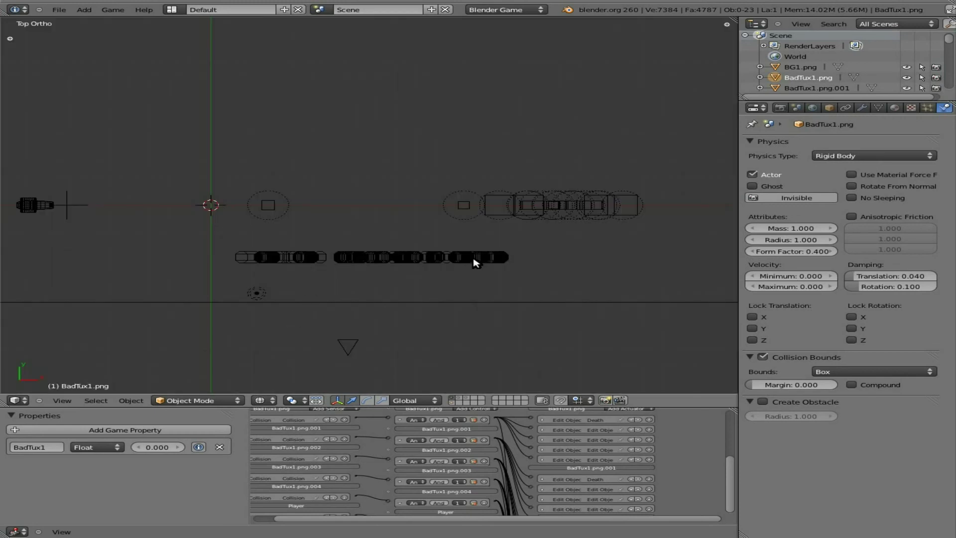
# - View from the front, select the BadTux1.png.001 penguin and set Textured shading
pyautogui.hotkey('ctrl', 'Up')
pyautogui.hotkey('ctrl', 'Up')
pyautogui.press('KP_1')
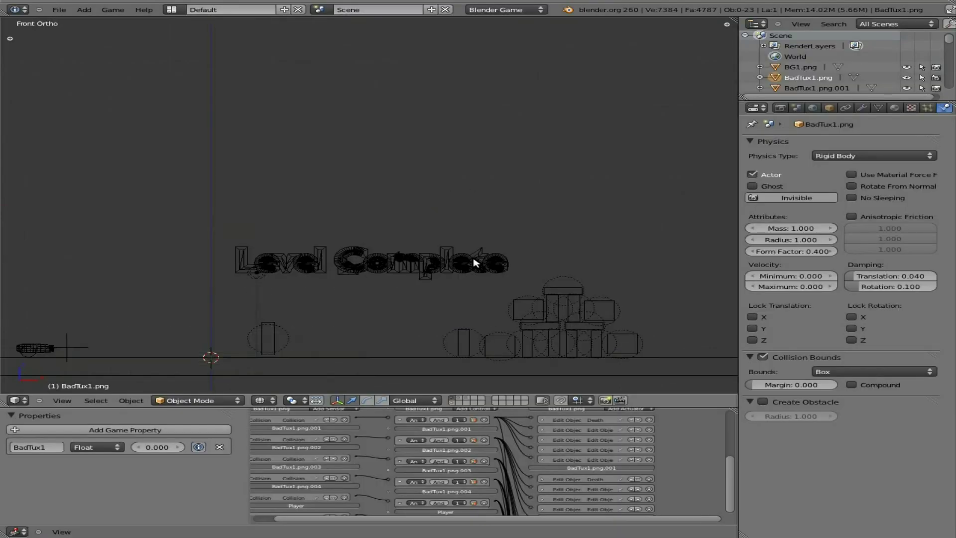
pyautogui.rightClick(527, 307)
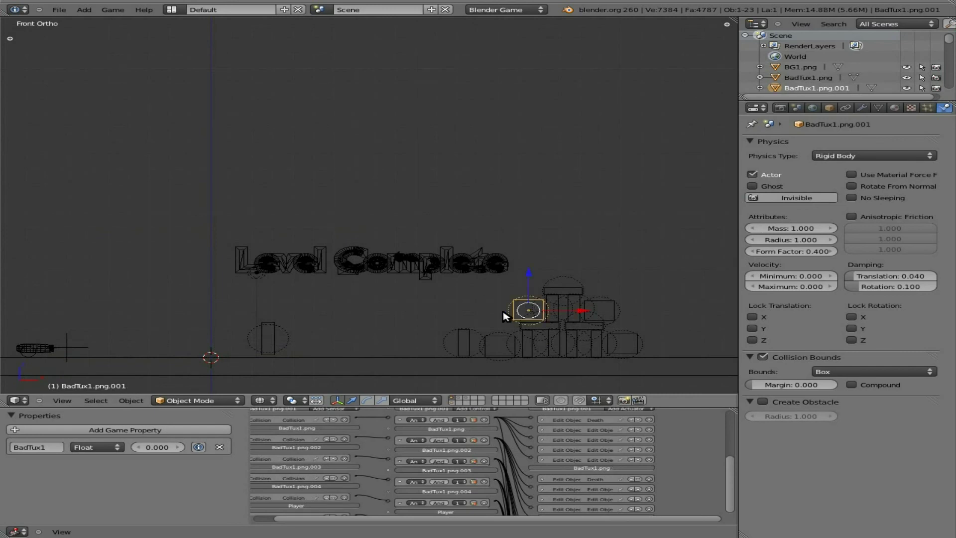
pyautogui.click(260, 400)
pyautogui.click(273, 357)
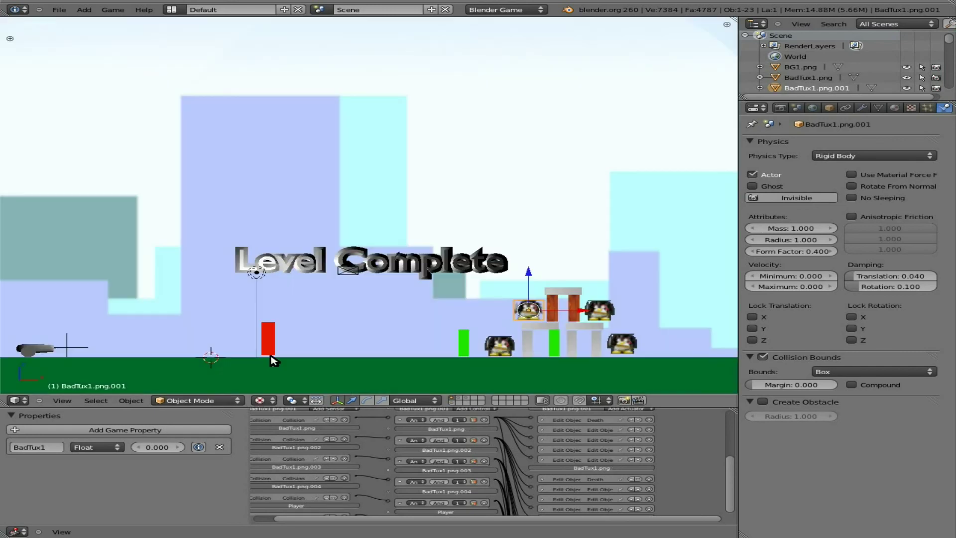
# - Show only the BadTux penguin's layer and select the penguin
pyautogui.click(454, 402)
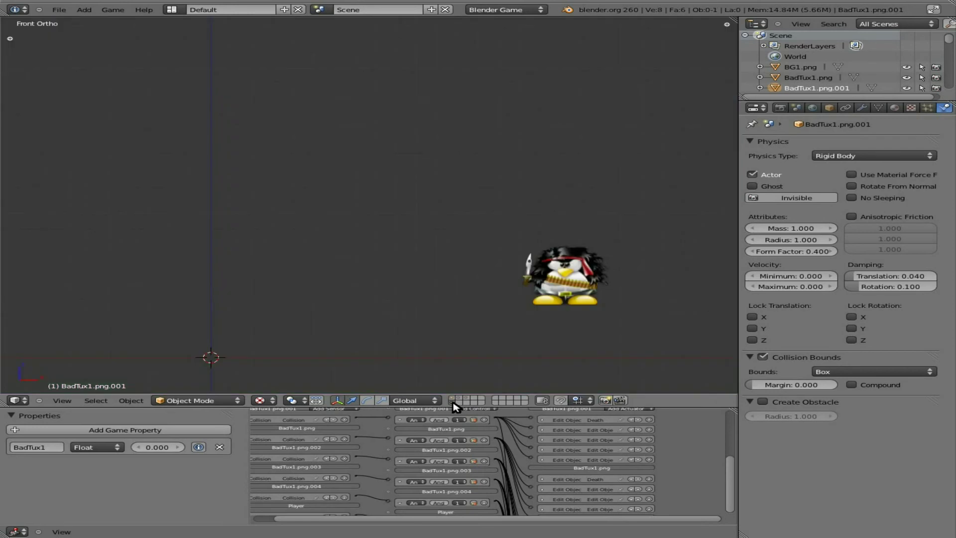
pyautogui.rightClick(530, 282)
pyautogui.press('Home')
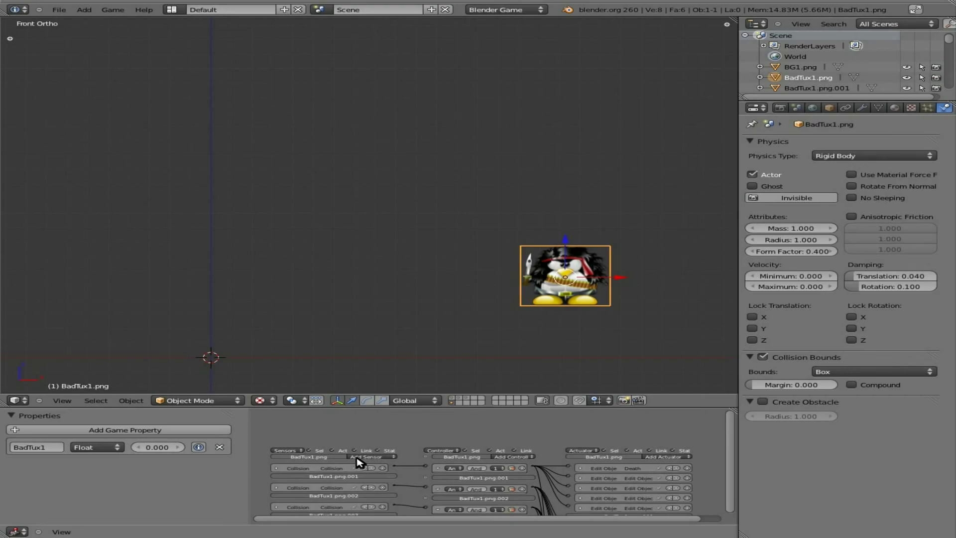
# - Add an Always sensor, an And controller and a Constraint actuator to BadTux1.png
pyautogui.hotkey('ctrl', 'Up')
pyautogui.click(411, 259)
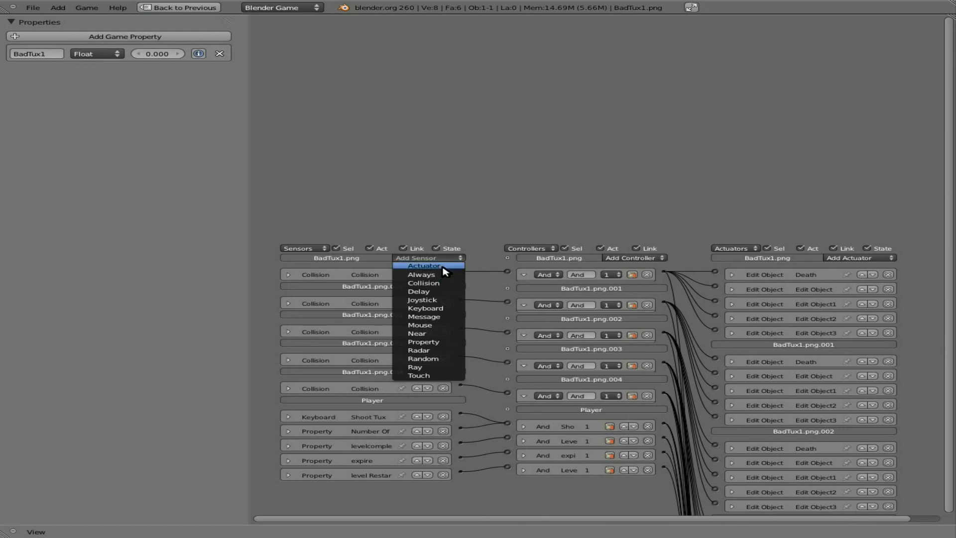
pyautogui.click(421, 274)
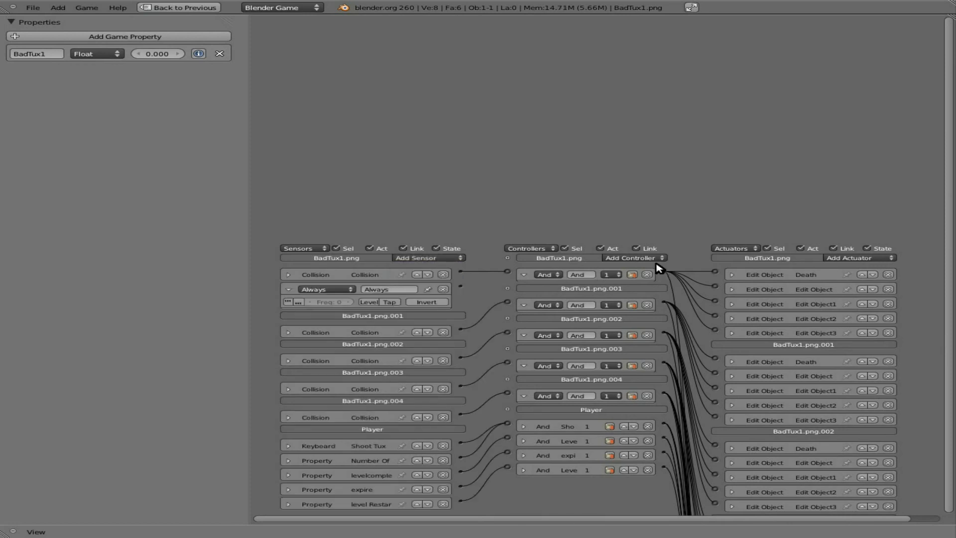
pyautogui.click(657, 258)
pyautogui.click(642, 266)
pyautogui.click(837, 259)
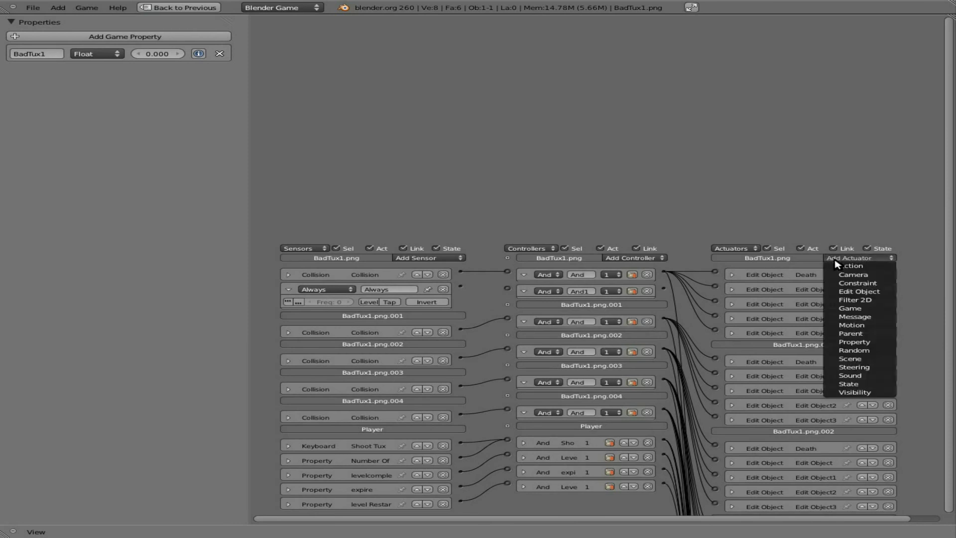
pyautogui.click(867, 284)
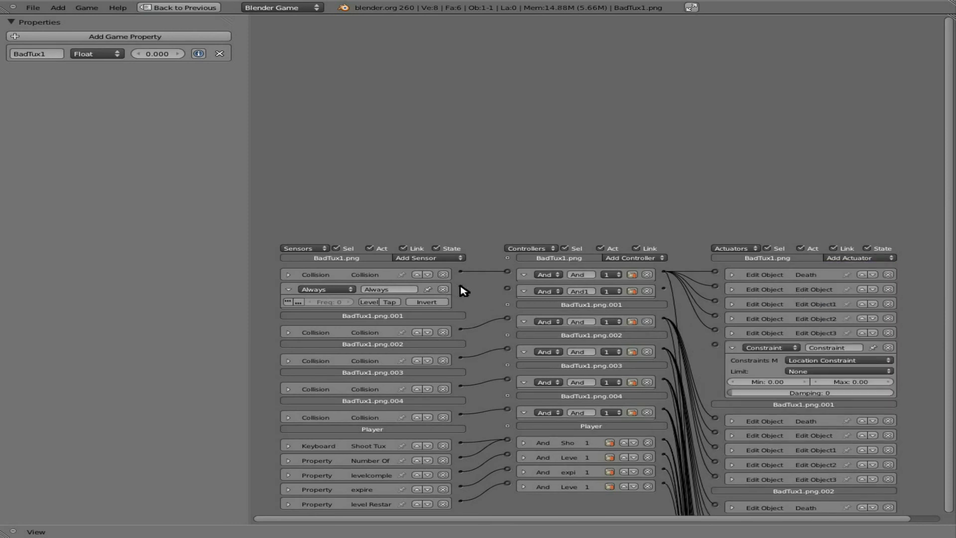
# - Link the Always sensor through And1 to the Constraint actuator, limited to Loc Y
pyautogui.moveTo(460, 286); pyautogui.dragTo(507, 289)
pyautogui.moveTo(664, 288); pyautogui.dragTo(725, 354)
pyautogui.moveTo(664, 288); pyautogui.dragTo(715, 344)
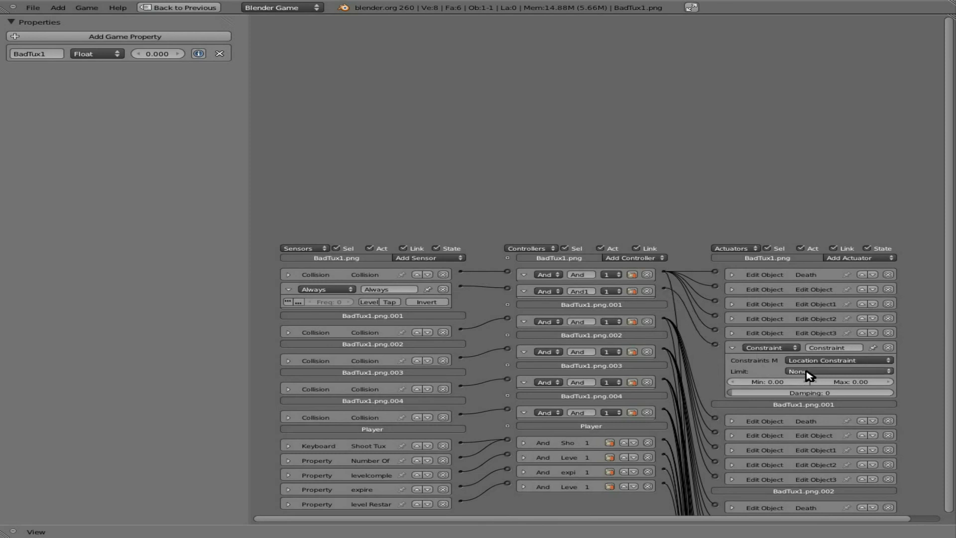
pyautogui.click(806, 371)
pyautogui.click(809, 347)
pyautogui.hotkey('ctrl', 'Up')
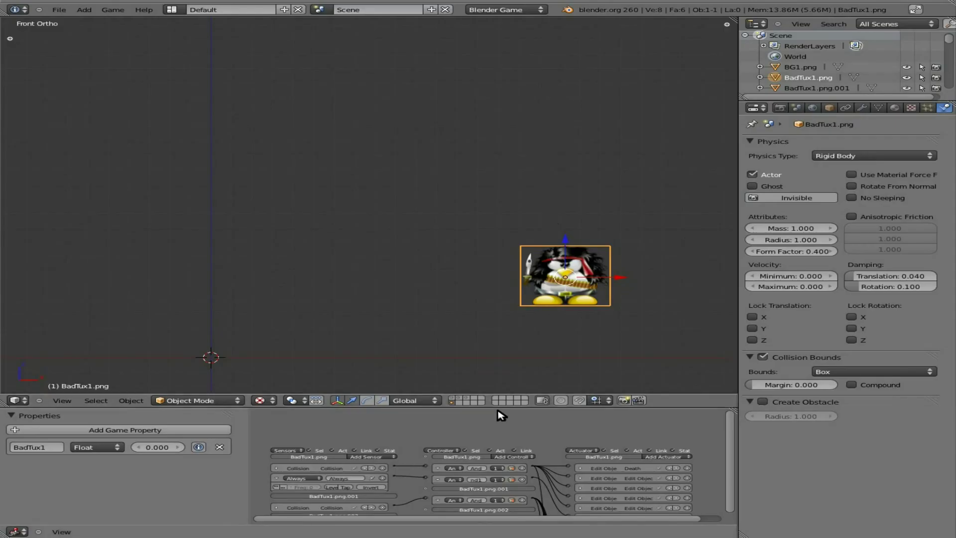
# - Show all layers again, then play and stop a penguin-launch game test
pyautogui.click(453, 399)
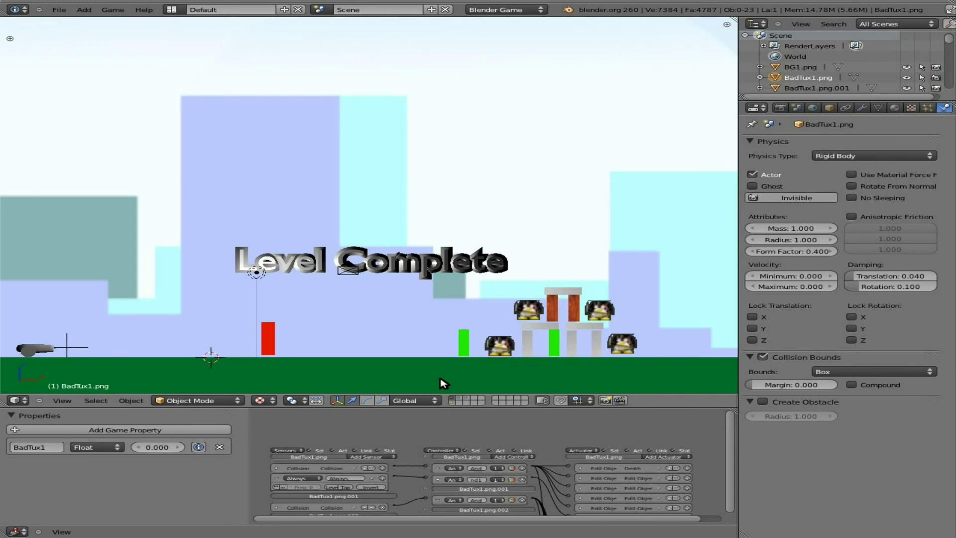
pyautogui.press('p')
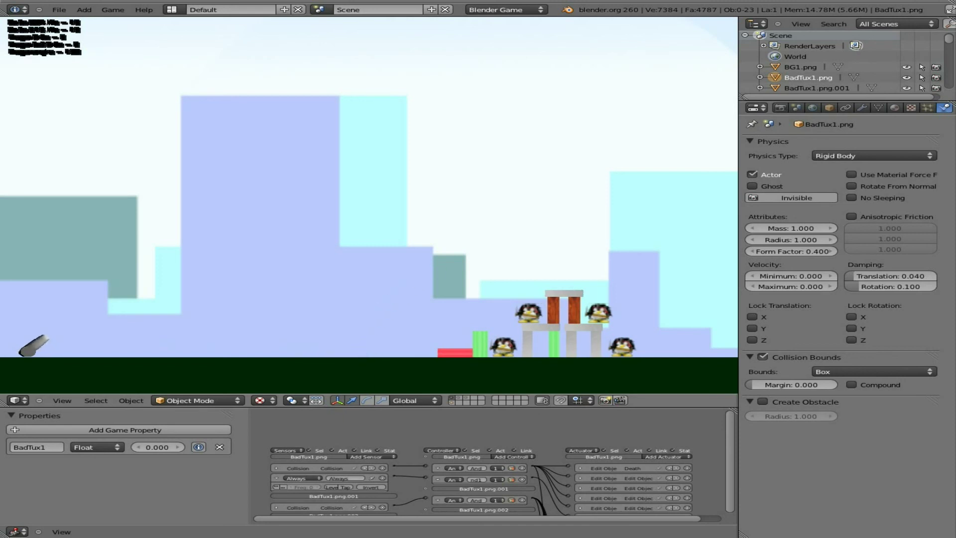
pyautogui.press('Escape')
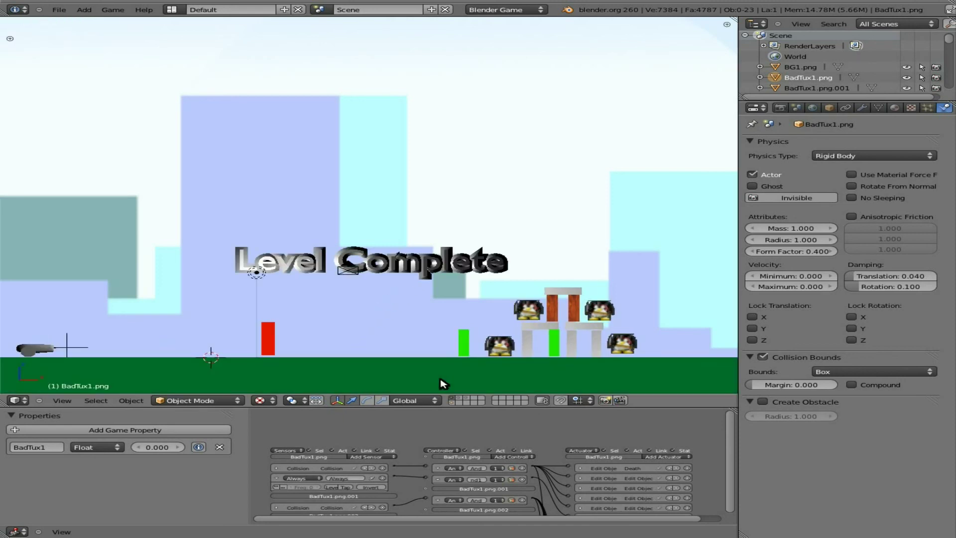